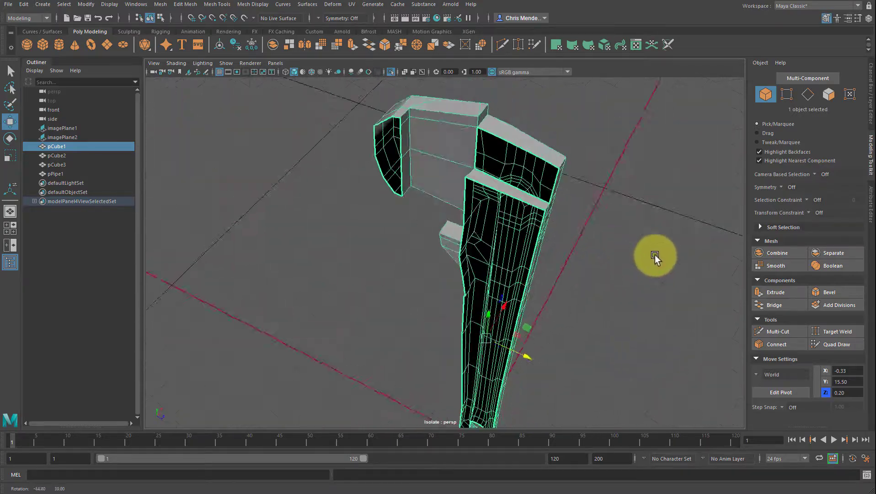
# Delete the diagonal edge on the raised block's top face, at its stepped end
pyautogui.keyDown('alt'); pyautogui.moveTo(488, 244); pyautogui.dragTo(532, 267, button='right'); pyautogui.keyUp('alt')
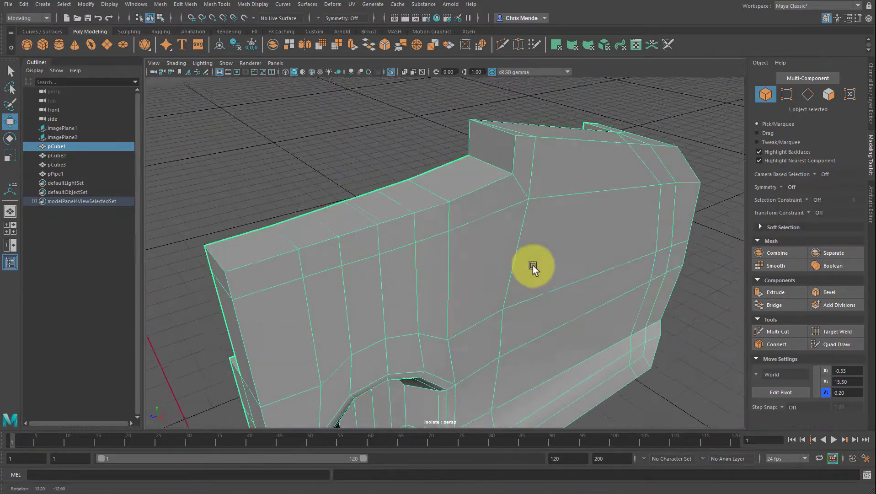
pyautogui.keyDown('alt'); pyautogui.moveTo(528, 186); pyautogui.dragTo(451, 297); pyautogui.keyUp('alt')
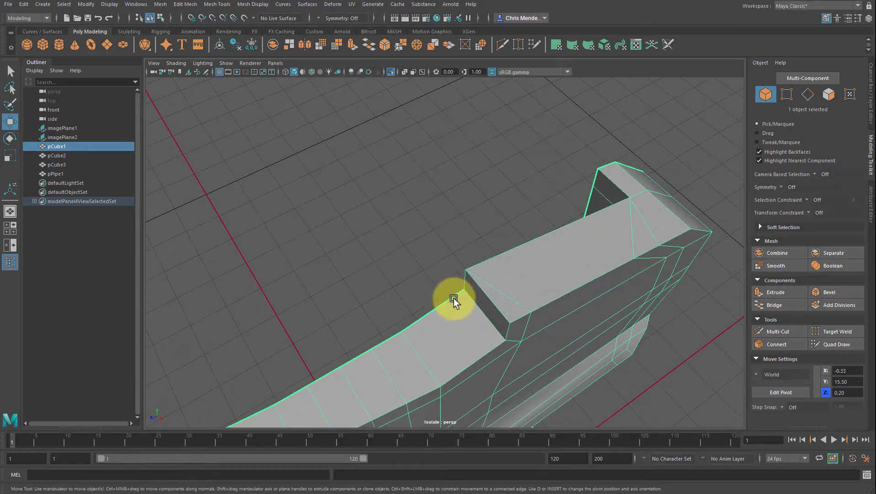
pyautogui.press('F10')
pyautogui.click(513, 304)
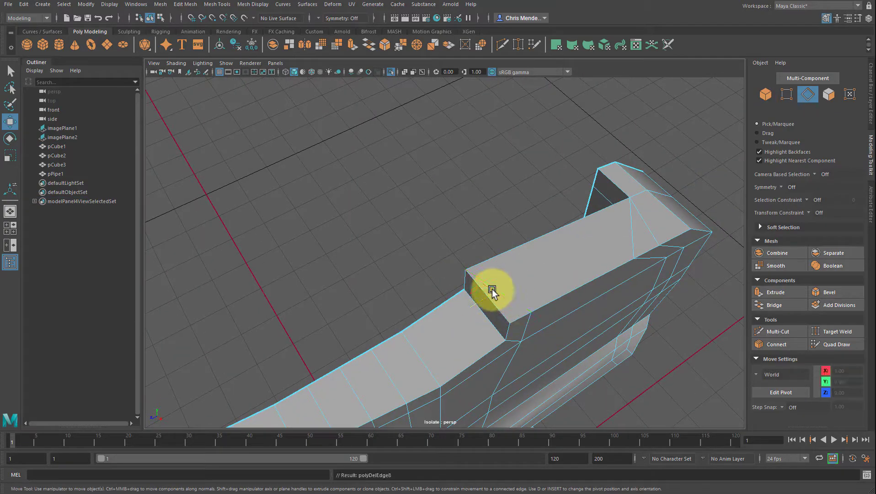
pyautogui.keyDown('alt'); pyautogui.moveTo(528, 297); pyautogui.dragTo(537, 299); pyautogui.keyUp('alt')
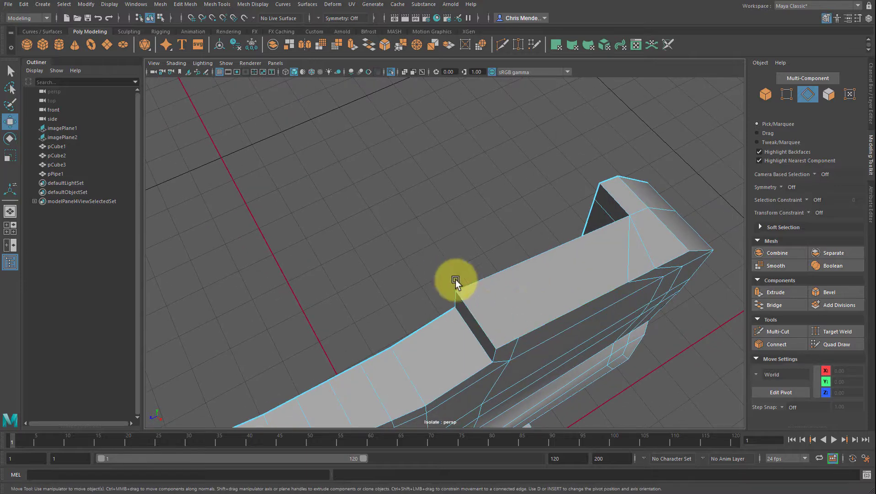
# Multi-Cut a new edge across the raised block's top near its stepped end, continuing from the side edge down onto the inner wall
pyautogui.keyDown('shift'); pyautogui.moveTo(456, 282); pyautogui.dragTo(522, 336, button='right'); pyautogui.keyUp('shift')
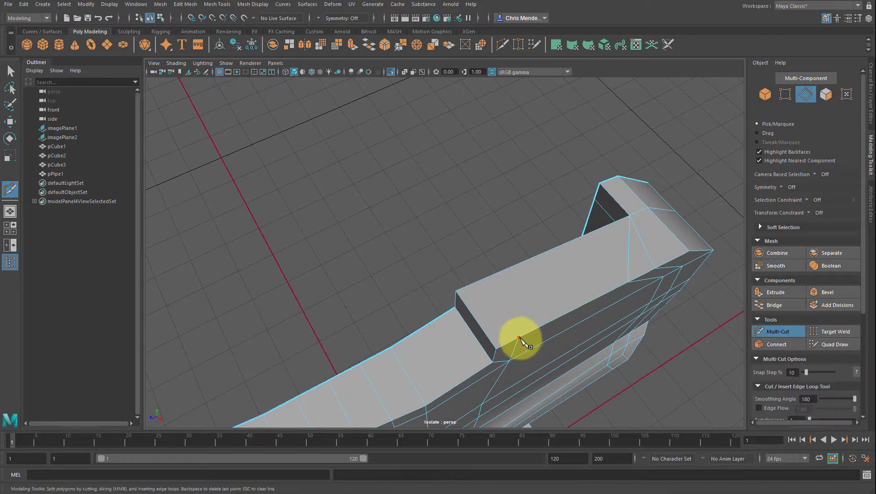
pyautogui.keyDown('alt'); pyautogui.moveTo(519, 338); pyautogui.dragTo(605, 128); pyautogui.keyUp('alt')
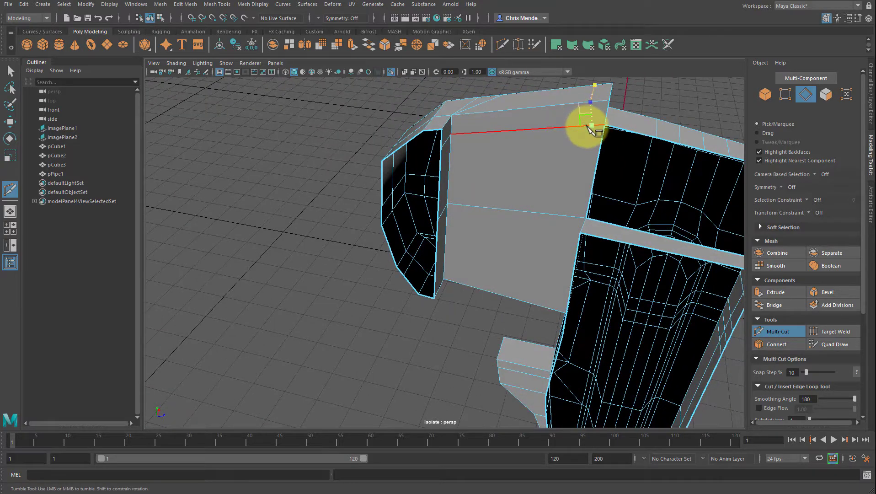
pyautogui.click(587, 125)
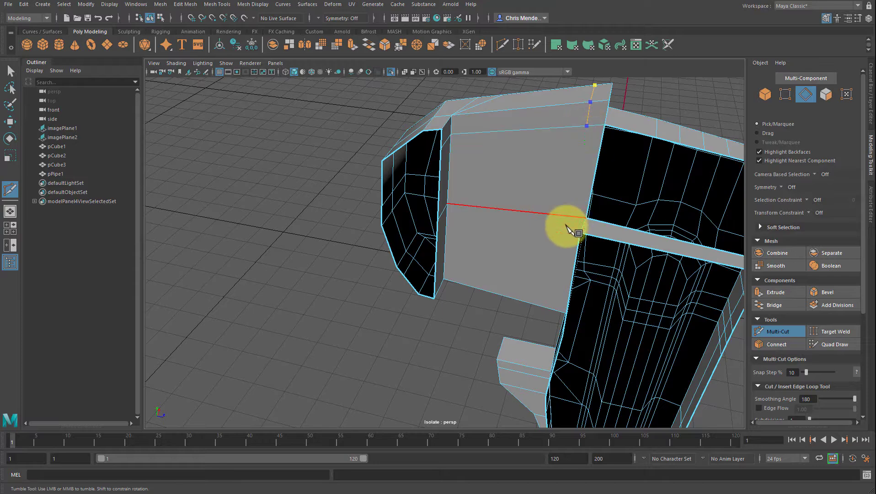
pyautogui.keyDown('alt'); pyautogui.moveTo(574, 219); pyautogui.dragTo(528, 256); pyautogui.keyUp('alt')
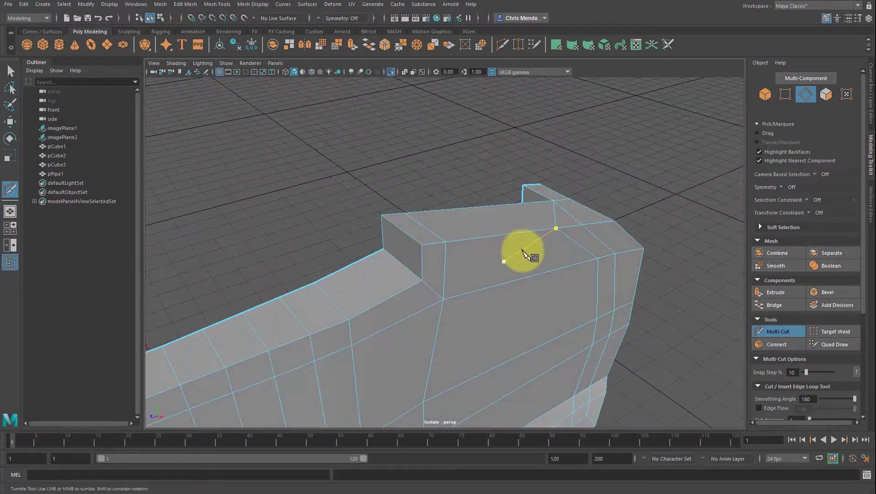
# Bevel the edges of the raised block's end face and the outer edges along the ledge with Chamfer off and Fraction 0.074
pyautogui.press('q')
pyautogui.click(408, 244)
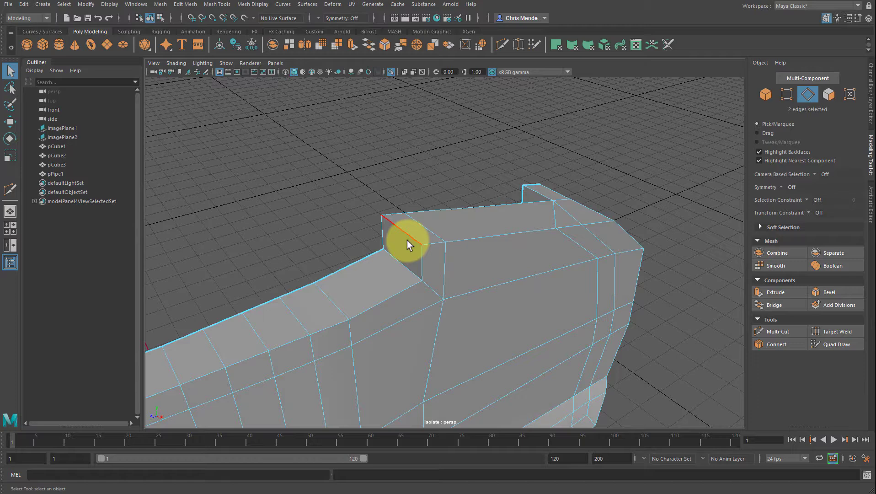
pyautogui.keyDown('shift'); pyautogui.doubleClick(422, 264); pyautogui.keyUp('shift')
pyautogui.keyDown('alt'); pyautogui.moveTo(450, 280); pyautogui.dragTo(606, 214); pyautogui.keyUp('alt')
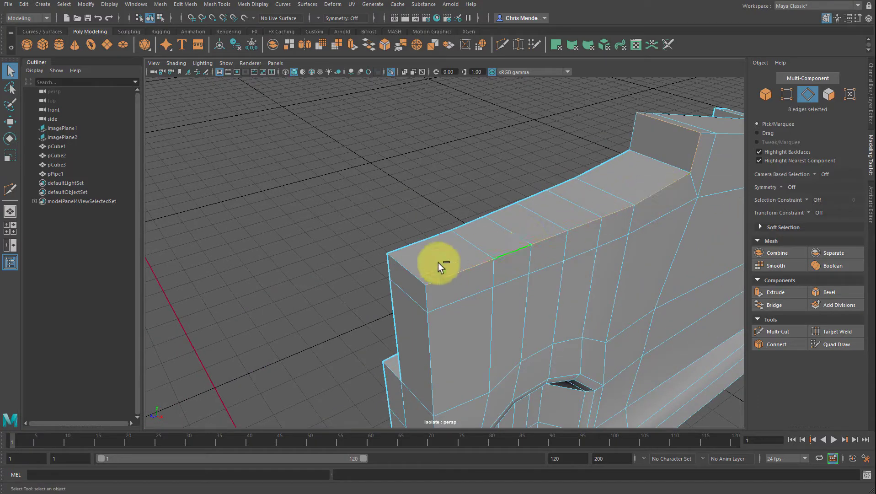
pyautogui.keyDown('shift'); pyautogui.click(511, 280); pyautogui.keyUp('shift')
pyautogui.keyDown('alt'); pyautogui.moveTo(542, 260); pyautogui.dragTo(494, 241); pyautogui.keyUp('alt')
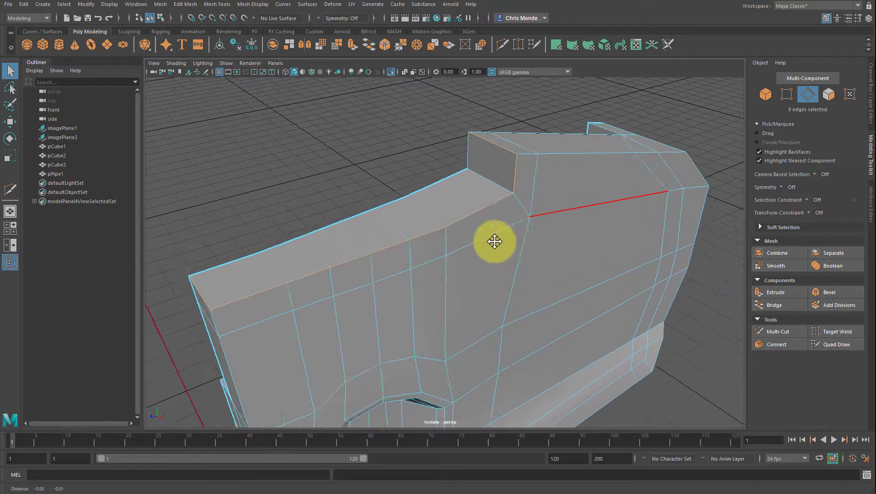
pyautogui.press('f')
pyautogui.keyDown('shift'); pyautogui.moveTo(447, 94); pyautogui.dragTo(589, 146, button='right'); pyautogui.keyUp('shift')
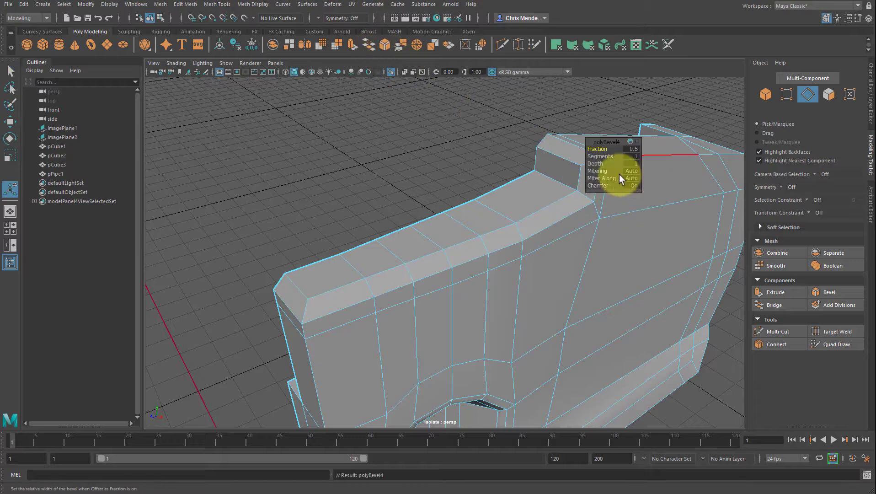
pyautogui.click(606, 185)
pyautogui.moveTo(602, 150); pyautogui.dragTo(452, 156, button='middle')
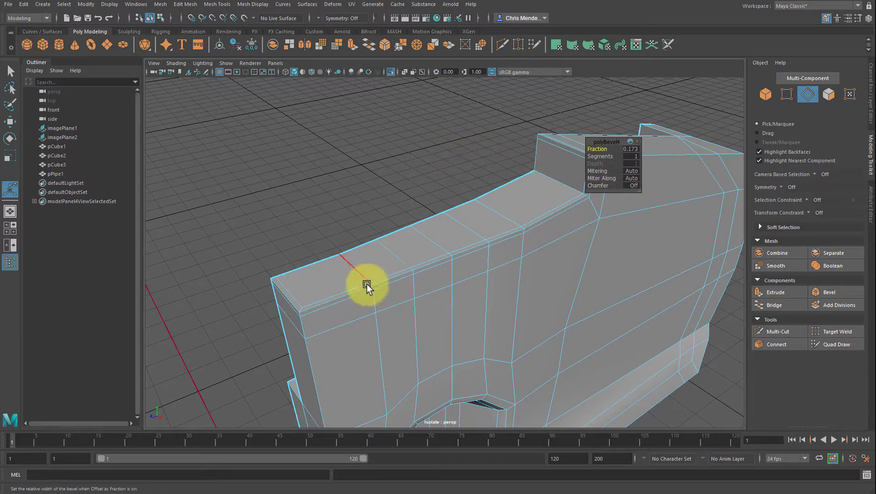
pyautogui.moveTo(599, 149); pyautogui.dragTo(556, 152, button='middle')
pyautogui.keyDown('alt'); pyautogui.moveTo(557, 152); pyautogui.dragTo(542, 230); pyautogui.keyUp('alt')
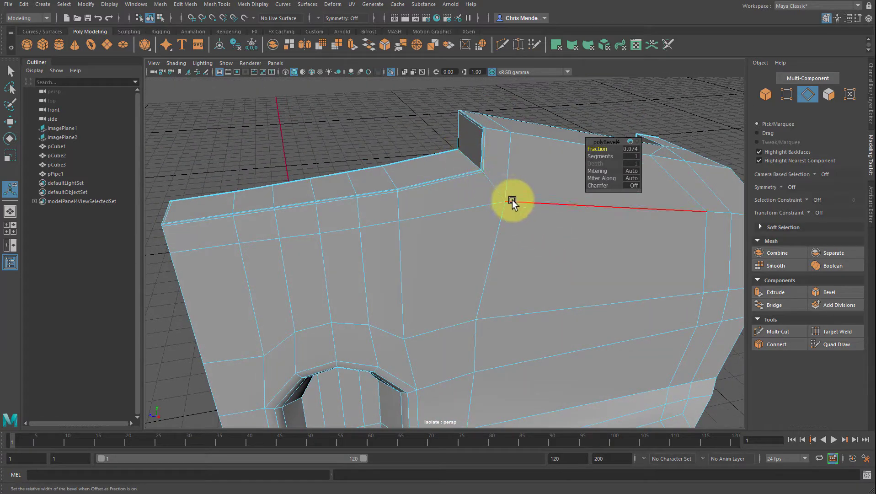
# Check the beveled ledge and raised block in smooth preview, and return to the unsmoothed display
pyautogui.moveTo(491, 161); pyautogui.dragTo(524, 134, button='right')
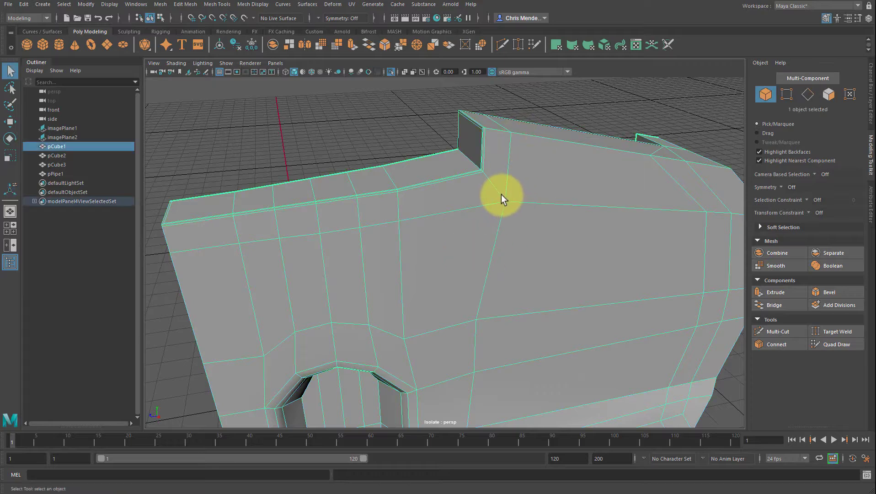
pyautogui.press('3')
pyautogui.click(547, 112)
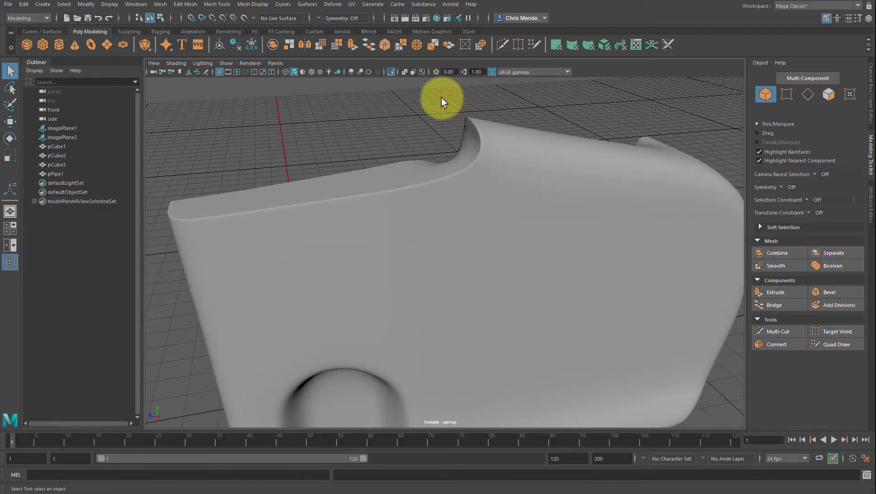
pyautogui.click(523, 201)
pyautogui.press('1')
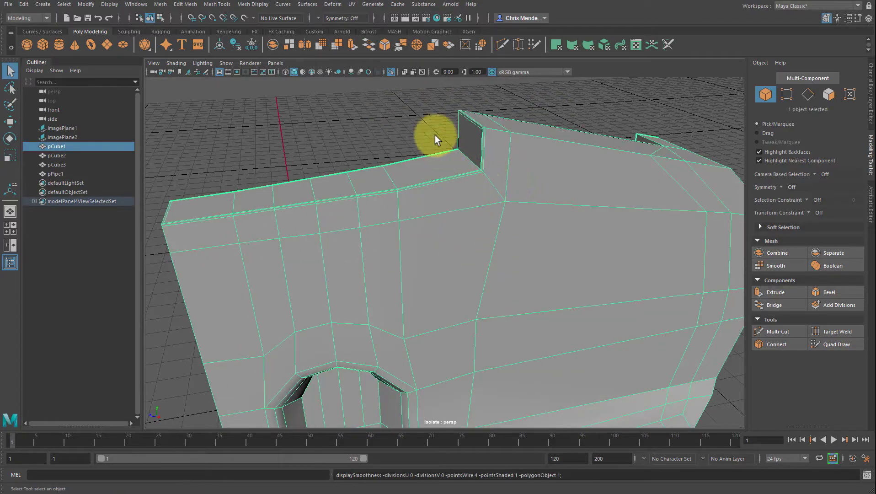
# Bevel the corner edge where the ledge meets the raised block and its diagonal side edge, with Chamfer off and Fraction about 0.097
pyautogui.keyDown('alt'); pyautogui.moveTo(433, 137); pyautogui.dragTo(499, 156); pyautogui.keyUp('alt')
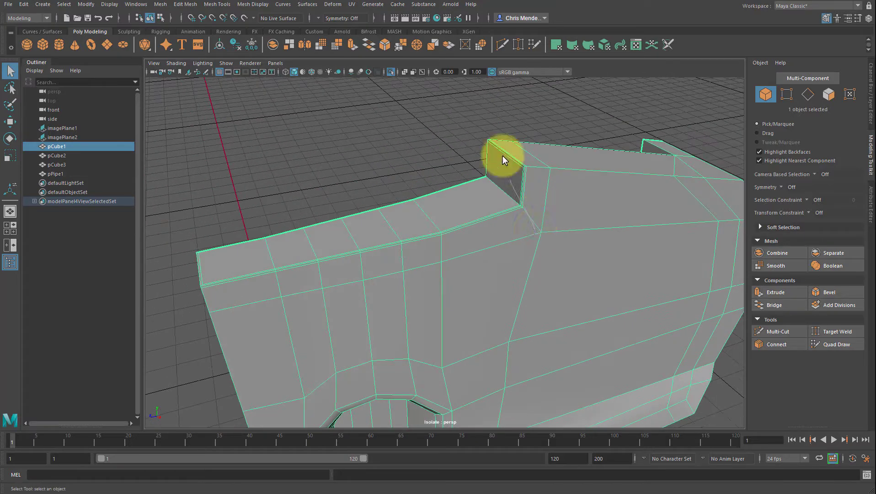
pyautogui.press('F10')
pyautogui.click(506, 190)
pyautogui.keyDown('shift'); pyautogui.doubleClick(538, 224); pyautogui.keyUp('shift')
pyautogui.keyDown('alt'); pyautogui.moveTo(616, 280); pyautogui.dragTo(609, 286); pyautogui.keyUp('alt')
pyautogui.click(383, 45)
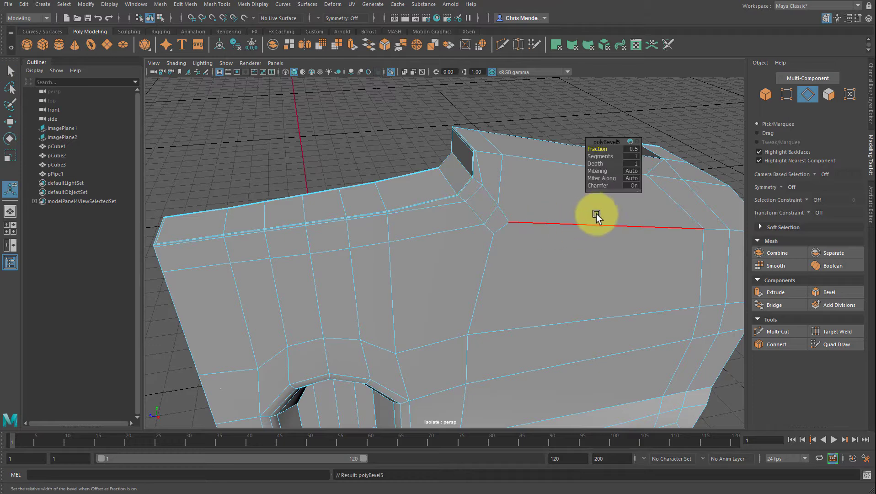
pyautogui.moveTo(592, 188); pyautogui.dragTo(566, 235)
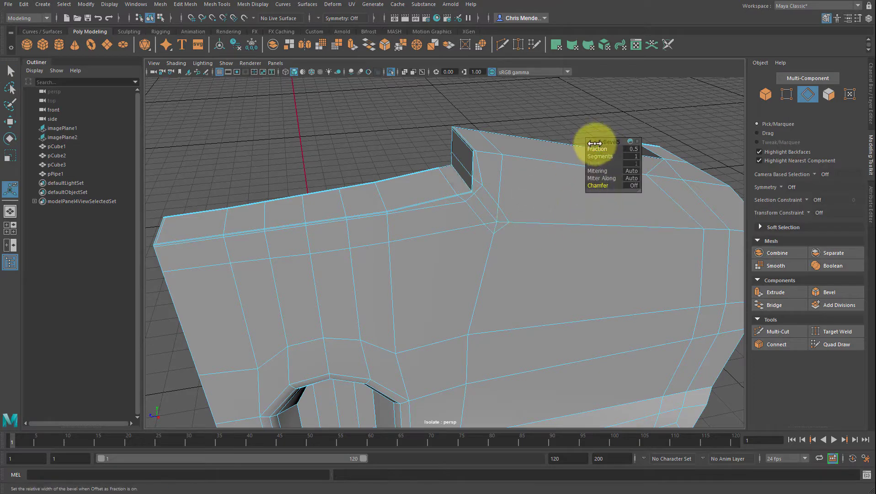
pyautogui.moveTo(597, 147); pyautogui.dragTo(476, 161)
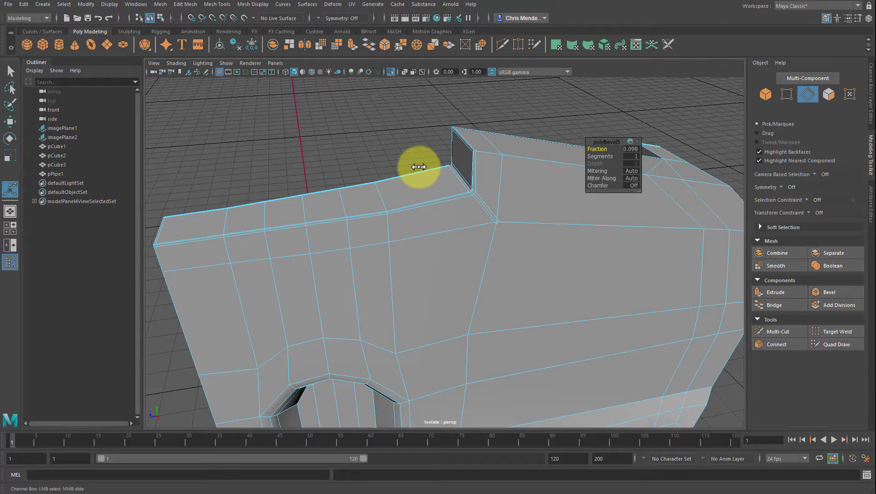
# Check the inner corner between ledge and raised block in smooth preview, and switch smoothing off again
pyautogui.press('3')
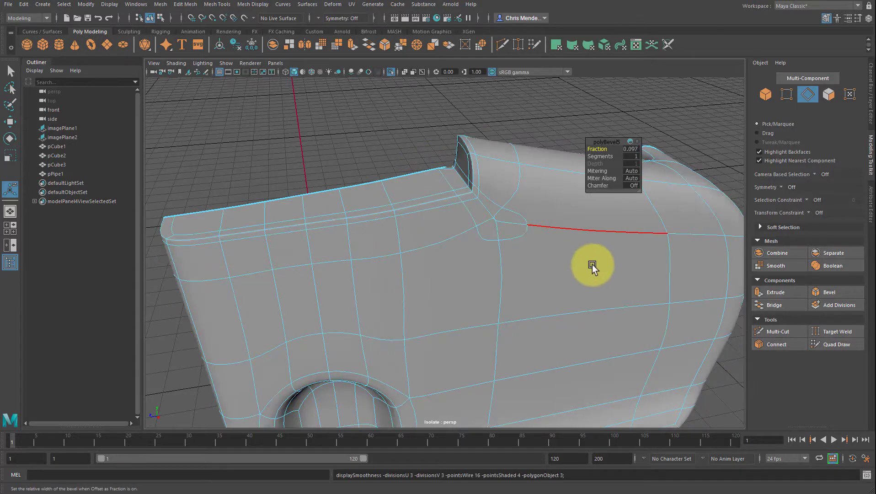
pyautogui.moveTo(516, 275); pyautogui.dragTo(535, 127, button='right')
pyautogui.click(535, 127)
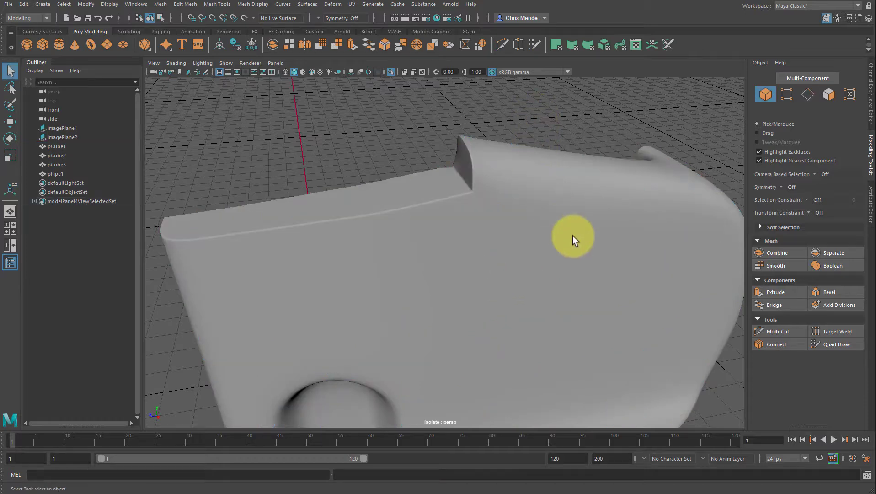
pyautogui.click(530, 252)
pyautogui.press('1')
# Target Weld the small cluster of vertices at the lower end of the beveled diagonal edge into one vertex
pyautogui.keyDown('alt'); pyautogui.moveTo(535, 258); pyautogui.dragTo(445, 244); pyautogui.keyUp('alt')
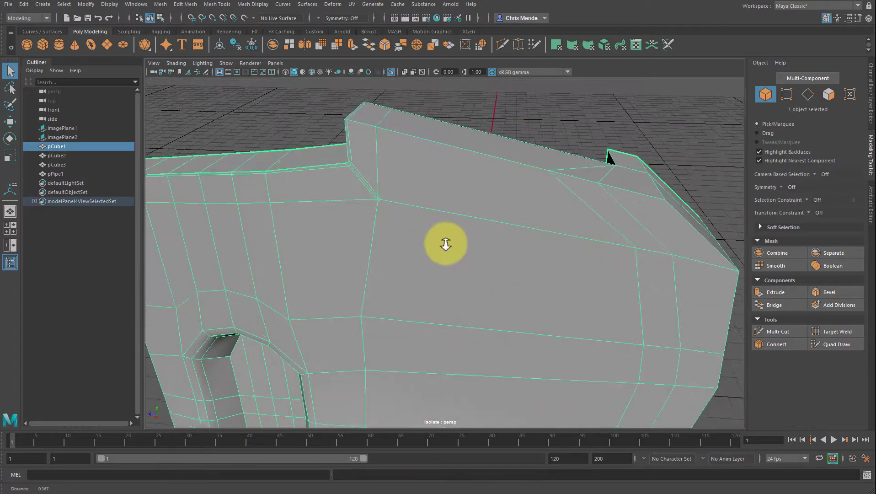
pyautogui.keyDown('alt'); pyautogui.moveTo(445, 245); pyautogui.dragTo(464, 246, button='right'); pyautogui.keyUp('alt')
pyautogui.keyDown('alt'); pyautogui.moveTo(463, 246); pyautogui.dragTo(467, 243); pyautogui.keyUp('alt')
pyautogui.keyDown('alt'); pyautogui.moveTo(467, 242); pyautogui.dragTo(470, 239, button='middle'); pyautogui.keyUp('alt')
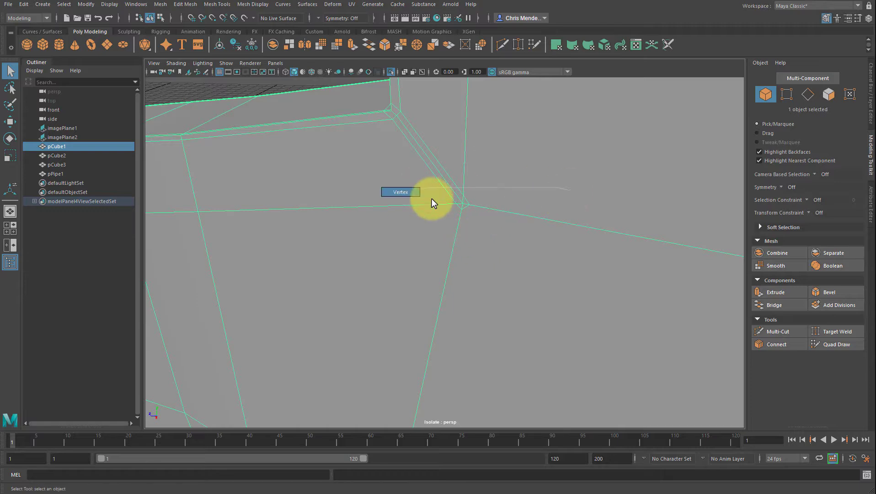
pyautogui.moveTo(432, 202); pyautogui.dragTo(433, 202, button='right')
pyautogui.moveTo(433, 201)
pyautogui.keyDown('alt'); pyautogui.mouseDown()
pyautogui.moveTo(463, 211)
pyautogui.moveTo(448, 215)
pyautogui.mouseUp(); pyautogui.keyUp('alt')
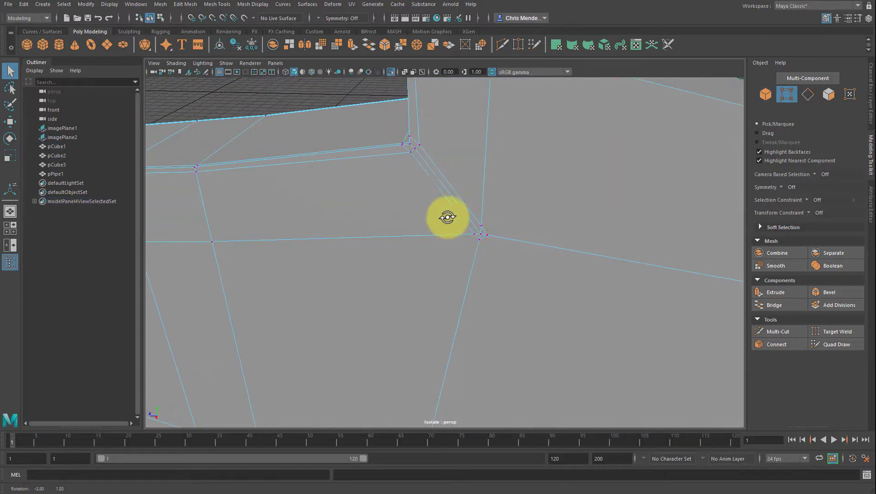
pyautogui.click(839, 331)
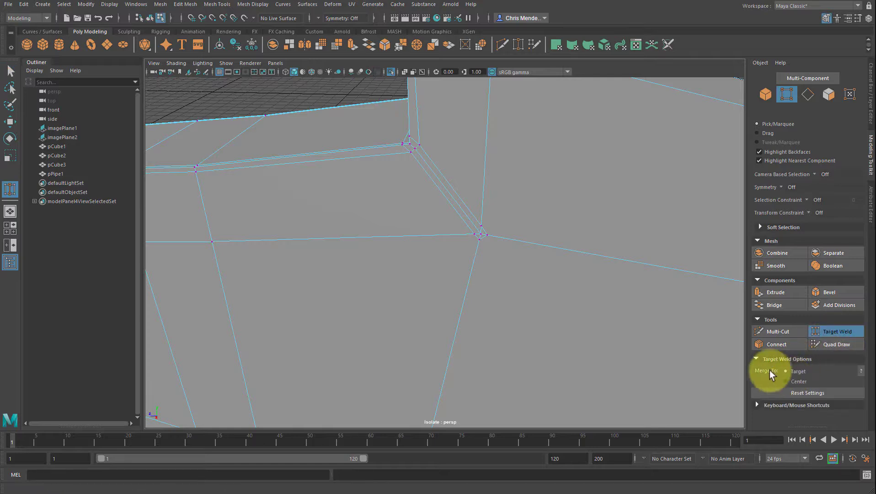
pyautogui.keyDown('alt'); pyautogui.moveTo(433, 241); pyautogui.dragTo(442, 241, button='right'); pyautogui.keyUp('alt')
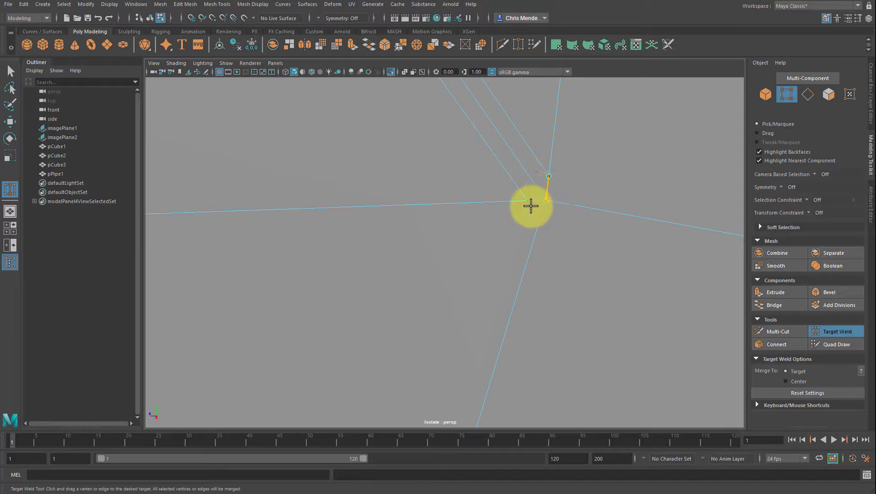
pyautogui.moveTo(545, 197)
pyautogui.keyDown('alt'); pyautogui.mouseDown(button='right')
pyautogui.moveTo(590, 194)
pyautogui.moveTo(533, 193)
pyautogui.mouseUp(button='right'); pyautogui.keyUp('alt')
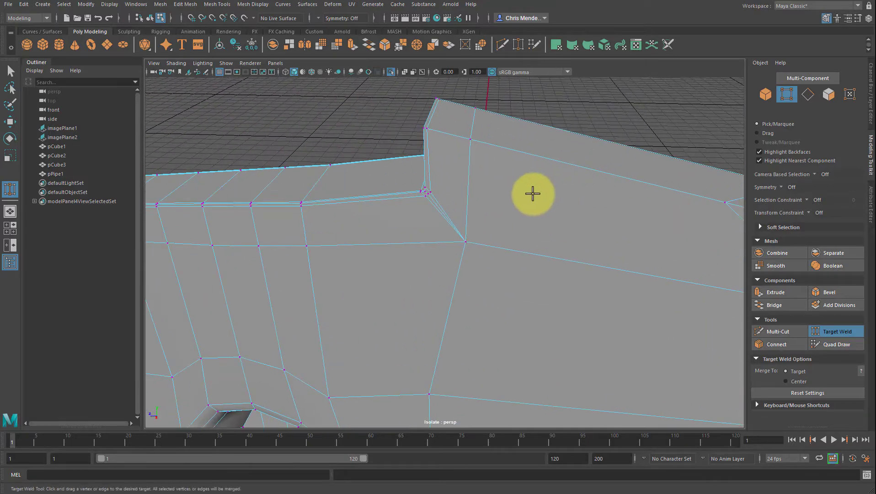
# Examine the welded corner by comparing the smooth preview with the unsmoothed mesh
pyautogui.press('3')
pyautogui.press('F8')
pyautogui.click(596, 101)
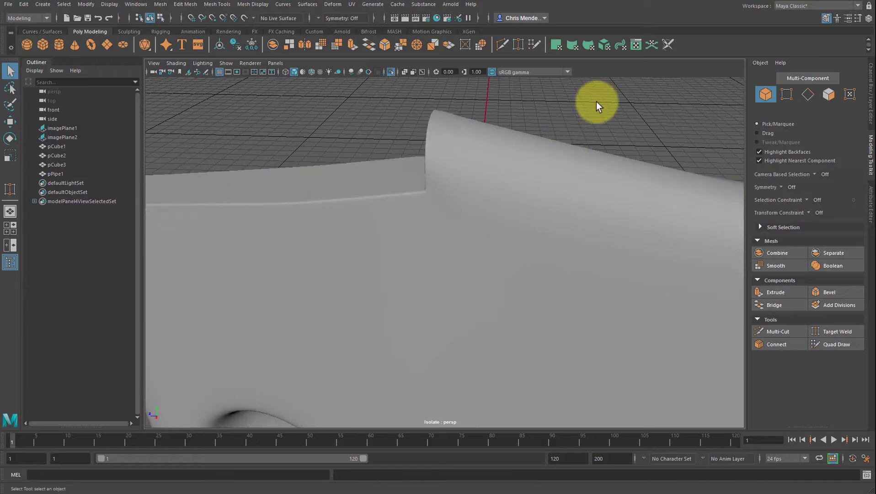
pyautogui.keyDown('alt'); pyautogui.moveTo(596, 101); pyautogui.dragTo(555, 186); pyautogui.keyUp('alt')
pyautogui.click(549, 189)
pyautogui.press('1')
pyautogui.press('3')
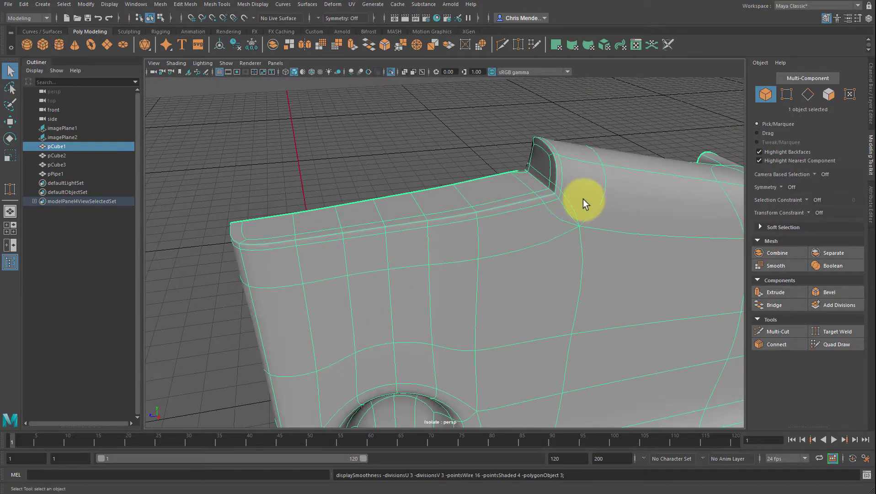
pyautogui.press('1')
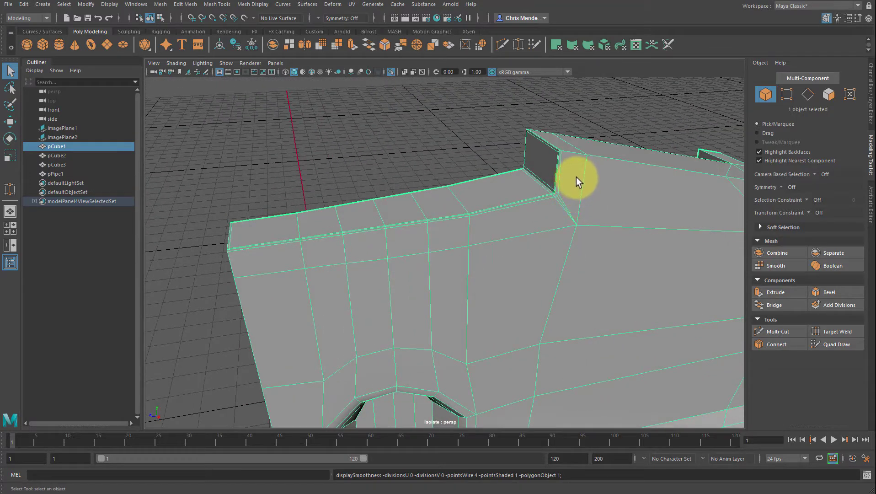
pyautogui.press('3')
pyautogui.press('1')
# Insert a Multi-Cut edge loop close to the mesh's open border, running along the ledge and over the raised block
pyautogui.keyDown('alt'); pyautogui.moveTo(557, 200); pyautogui.dragTo(599, 199); pyautogui.keyUp('alt')
pyautogui.hotkey('ctrl', 'shift', 'x')
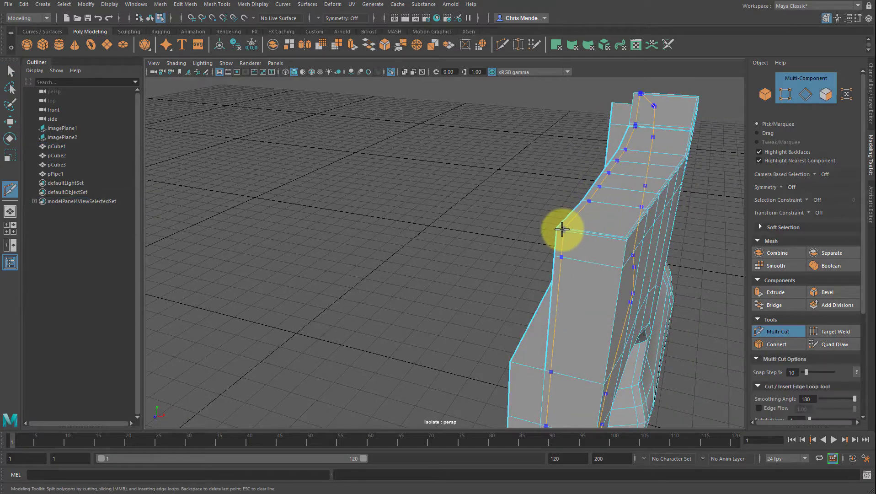
pyautogui.keyDown('alt'); pyautogui.moveTo(563, 231); pyautogui.dragTo(581, 219); pyautogui.keyUp('alt')
pyautogui.keyDown('alt'); pyautogui.moveTo(581, 218); pyautogui.dragTo(551, 208, button='middle'); pyautogui.keyUp('alt')
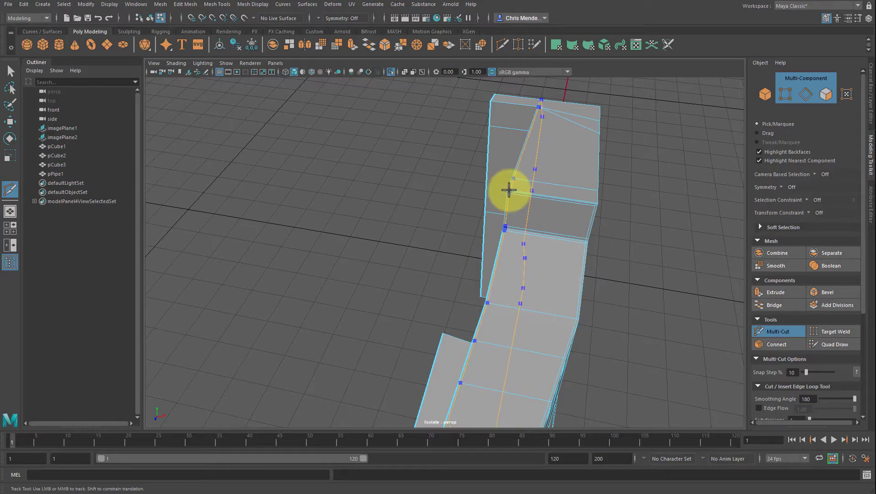
pyautogui.keyDown('alt'); pyautogui.moveTo(671, 237); pyautogui.dragTo(480, 219); pyautogui.keyUp('alt')
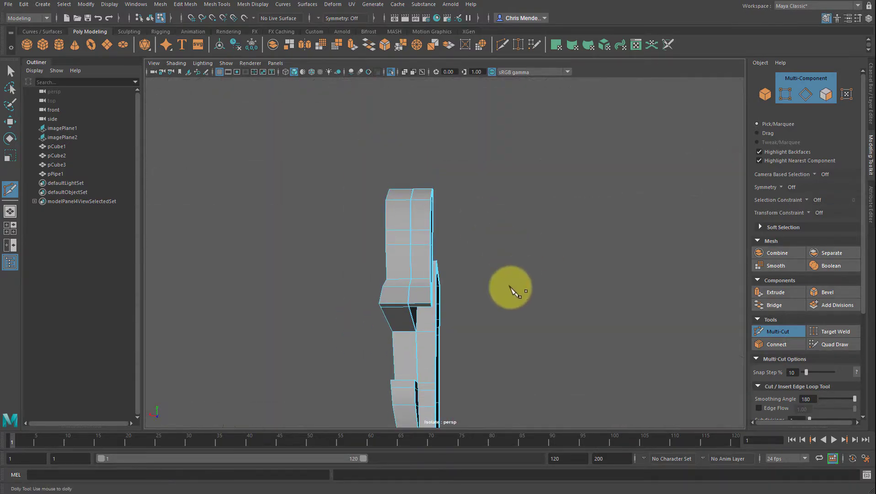
# Target Weld the stray vertex on the side face into the inner corner vertex where ledge and raised block meet
pyautogui.keyDown('alt'); pyautogui.moveTo(499, 173); pyautogui.dragTo(567, 210); pyautogui.keyUp('alt')
pyautogui.keyDown('alt'); pyautogui.moveTo(530, 160); pyautogui.dragTo(506, 182, button='middle'); pyautogui.keyUp('alt')
pyautogui.keyDown('alt'); pyautogui.moveTo(500, 187); pyautogui.dragTo(526, 189, button='right'); pyautogui.keyUp('alt')
pyautogui.scroll(-2, 526, 188)
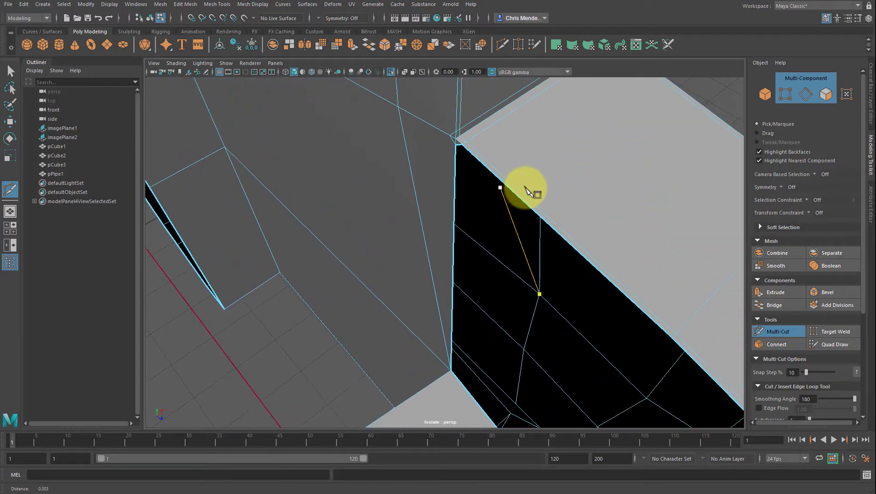
pyautogui.press('q')
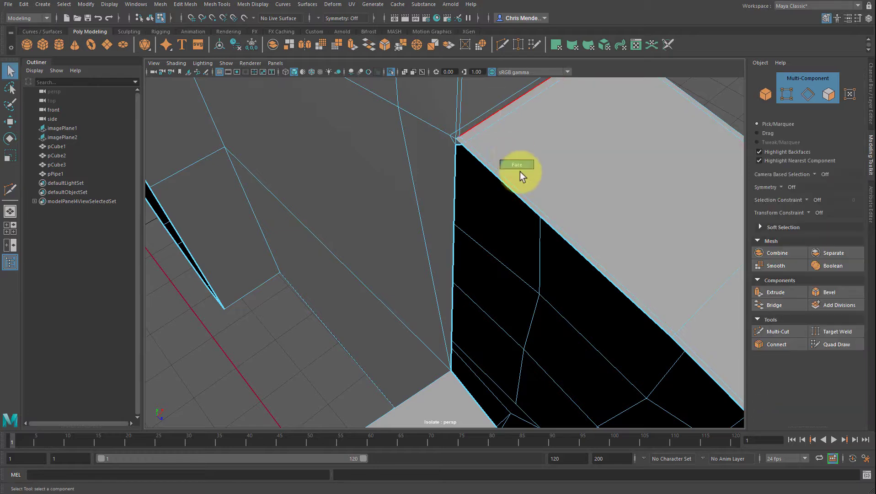
pyautogui.keyDown('alt'); pyautogui.moveTo(518, 176); pyautogui.dragTo(552, 187); pyautogui.keyUp('alt')
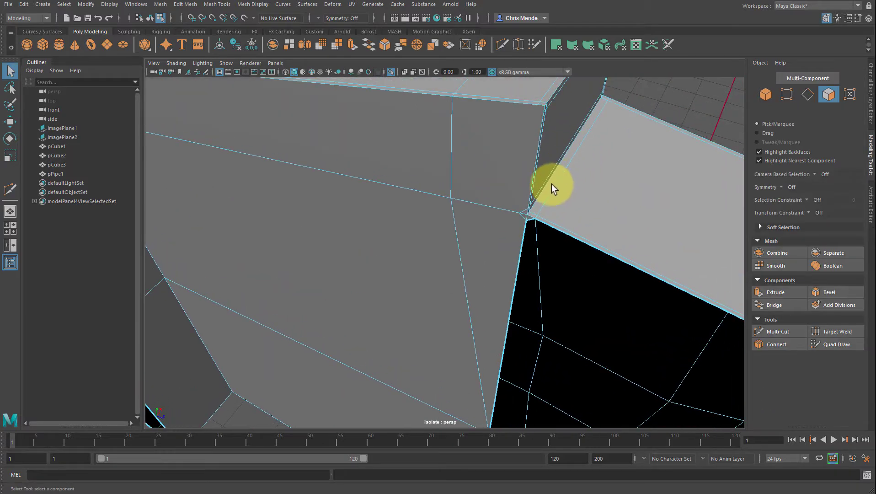
pyautogui.click(529, 218)
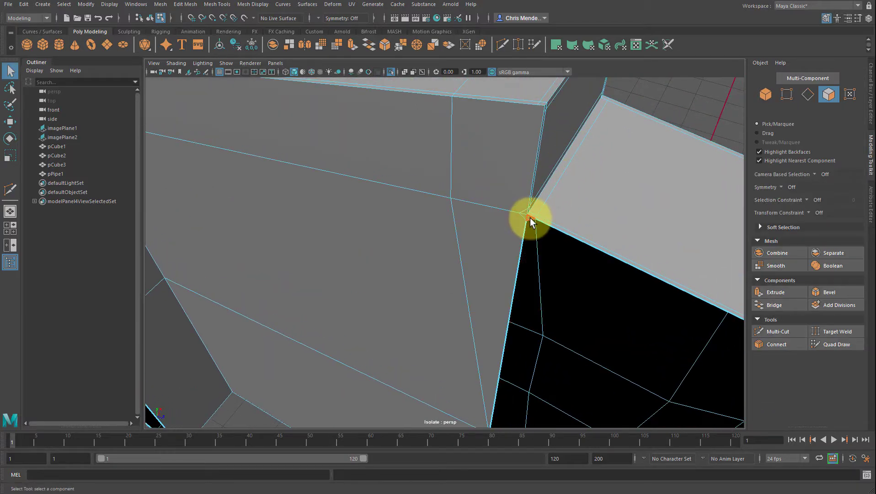
pyautogui.click(586, 226)
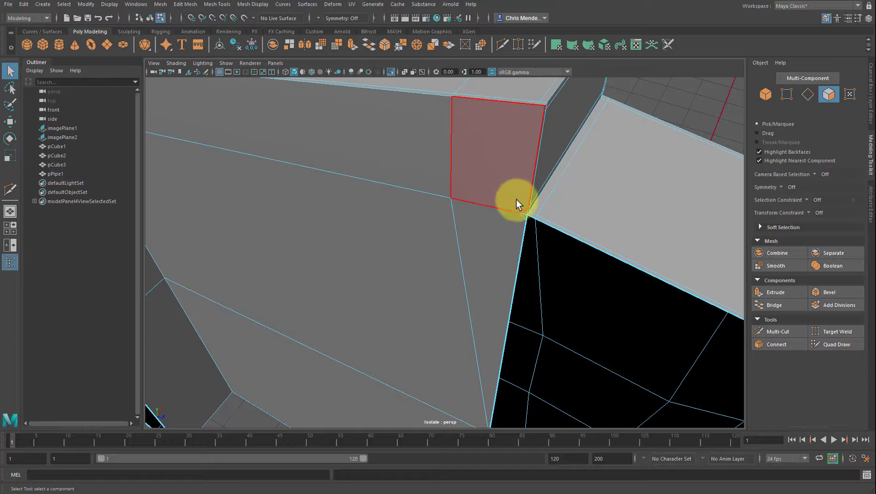
pyautogui.keyDown('alt'); pyautogui.moveTo(543, 224); pyautogui.dragTo(510, 228); pyautogui.keyUp('alt')
pyautogui.keyDown('alt'); pyautogui.moveTo(510, 228); pyautogui.dragTo(520, 234, button='right'); pyautogui.keyUp('alt')
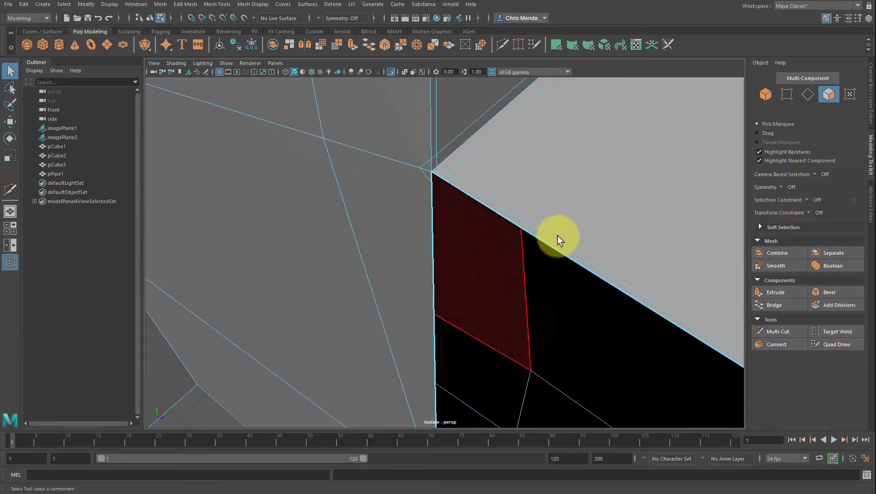
pyautogui.click(839, 331)
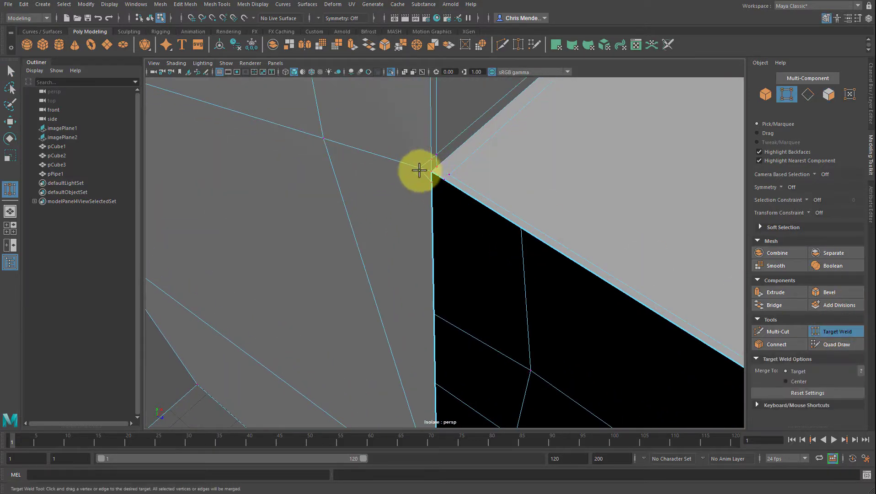
pyautogui.moveTo(426, 169); pyautogui.dragTo(469, 188)
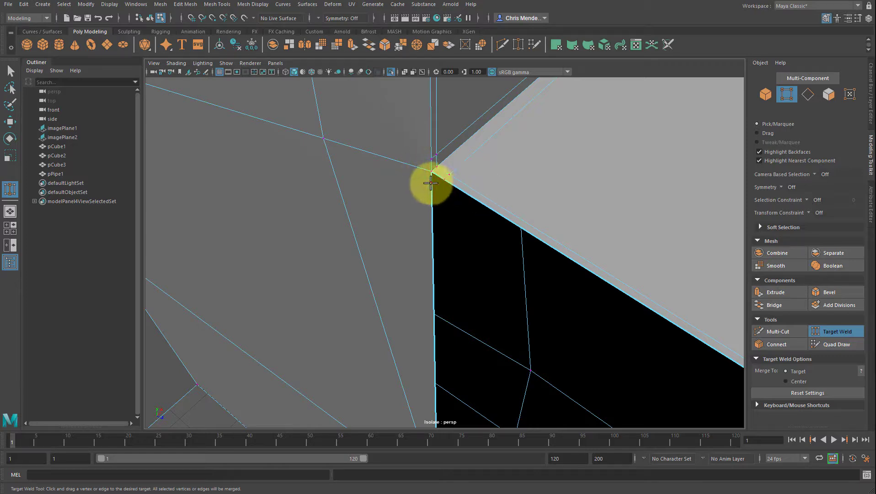
pyautogui.moveTo(528, 186)
pyautogui.keyDown('alt'); pyautogui.mouseDown()
pyautogui.moveTo(471, 192)
pyautogui.moveTo(531, 197)
pyautogui.mouseUp(); pyautogui.keyUp('alt')
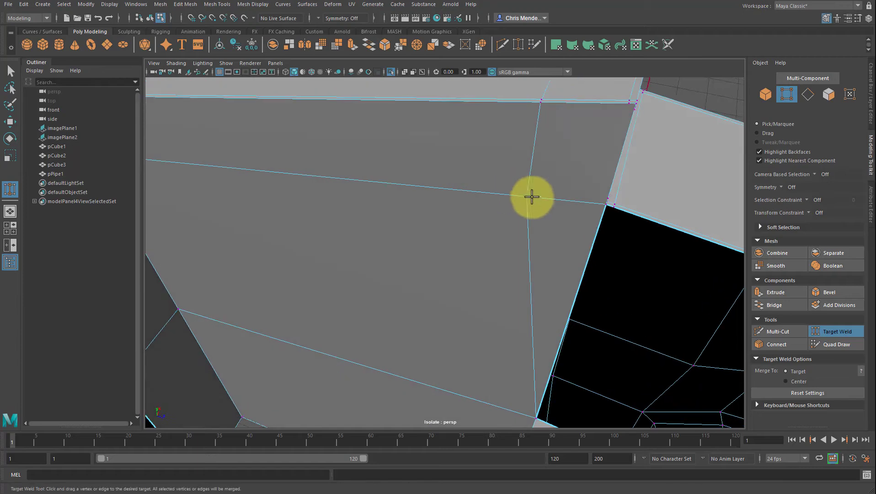
# Insert a Multi-Cut edge loop just above the long horizontal edge on the side face below the raised block
pyautogui.hotkey('ctrl', 'shift', 'x')
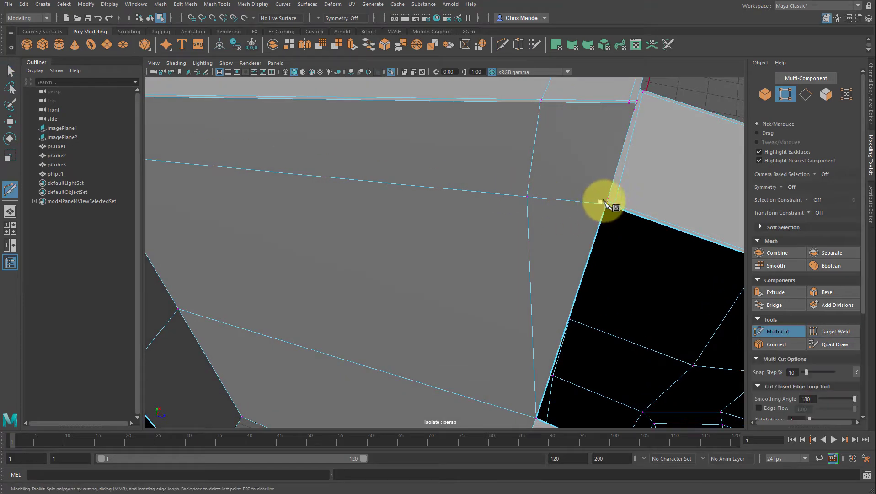
pyautogui.keyDown('alt'); pyautogui.moveTo(604, 200); pyautogui.dragTo(535, 193); pyautogui.keyUp('alt')
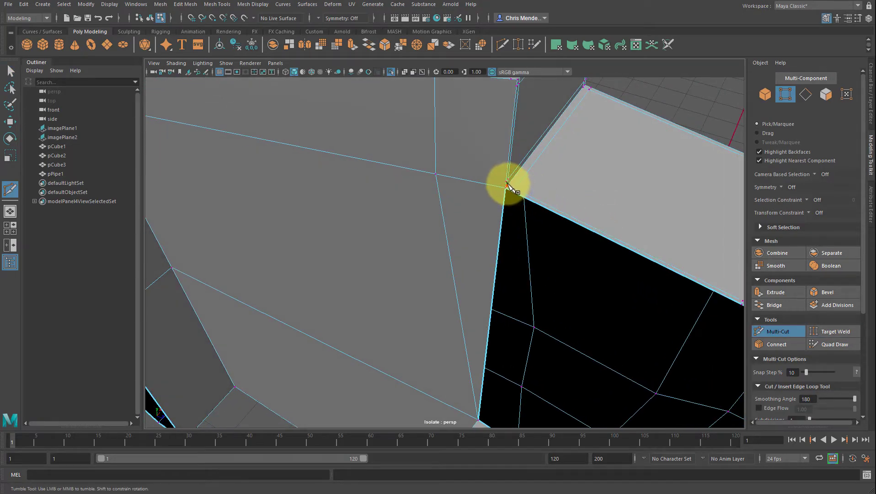
pyautogui.keyDown('alt'); pyautogui.moveTo(506, 183); pyautogui.dragTo(329, 197, button='right'); pyautogui.keyUp('alt')
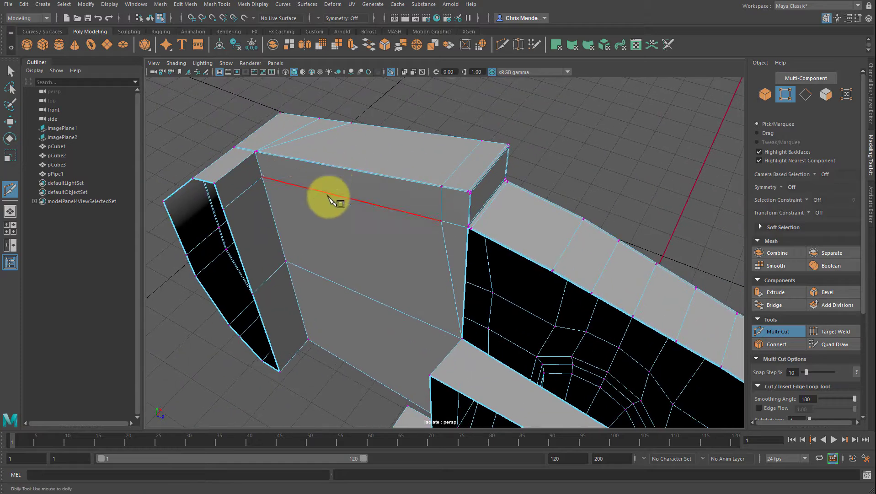
pyautogui.press('q')
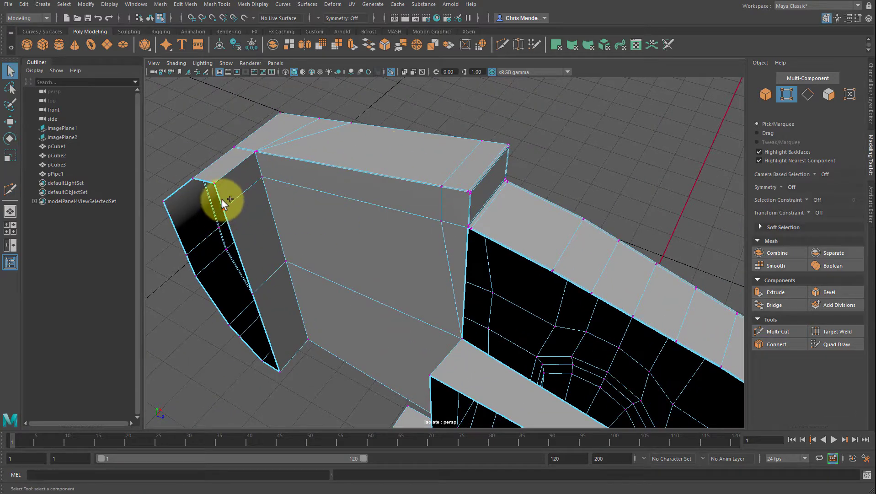
pyautogui.hotkey('ctrl', 'z')
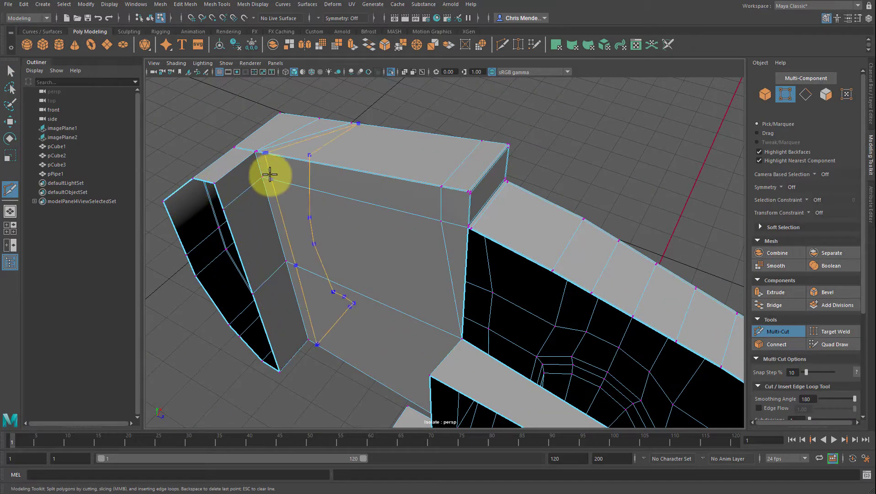
pyautogui.press('Escape')
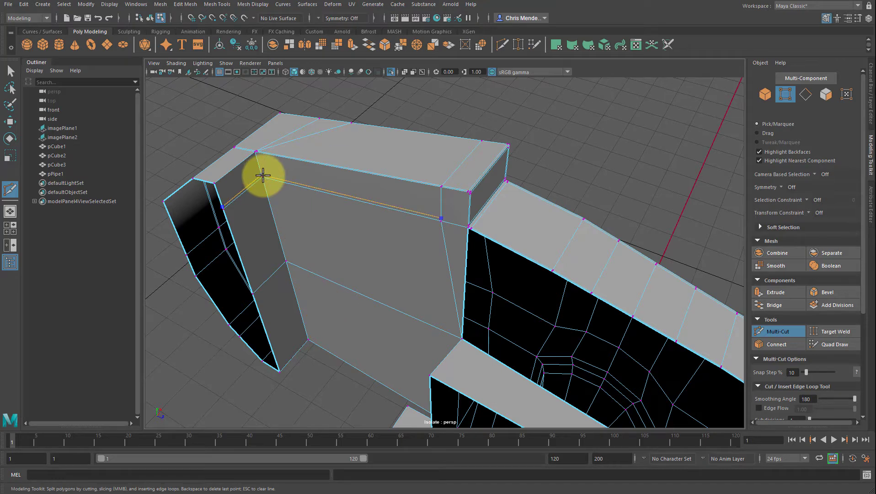
pyautogui.hotkey('ctrl', 'z')
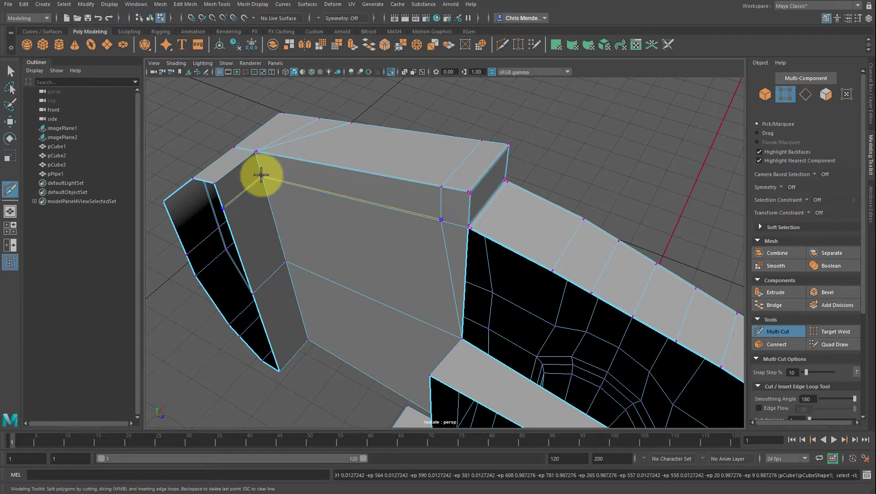
pyautogui.press('Escape')
pyautogui.scroll(5, 393, 212)
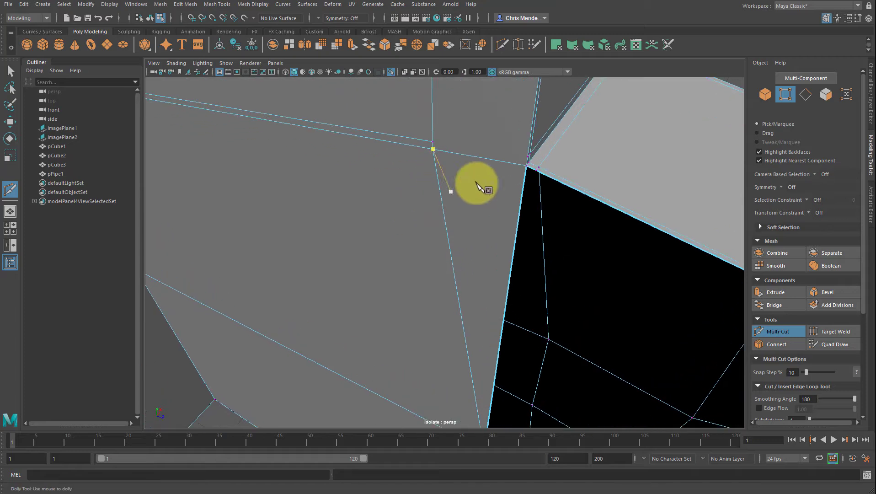
# Cut an edge from the new loop's open end to the inner corner and check the result in smooth preview
pyautogui.click(528, 157)
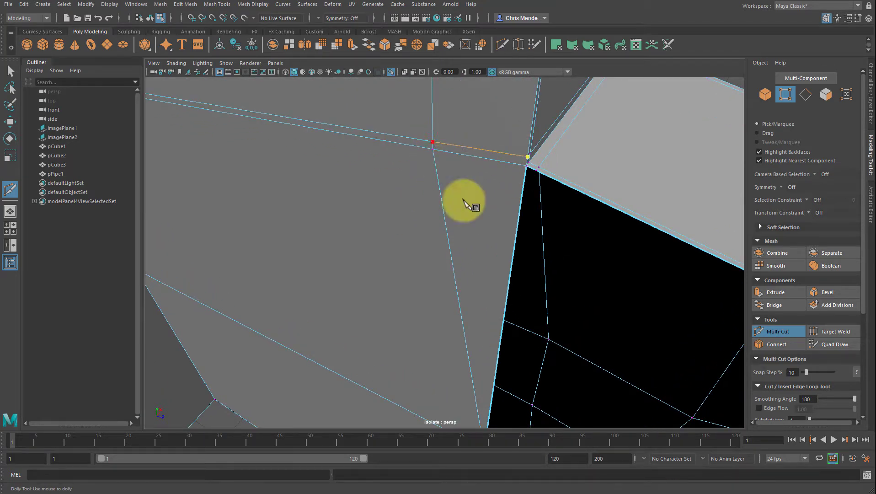
pyautogui.keyDown('alt'); pyautogui.moveTo(516, 201); pyautogui.dragTo(554, 185); pyautogui.keyUp('alt')
pyautogui.scroll(-5, 541, 179)
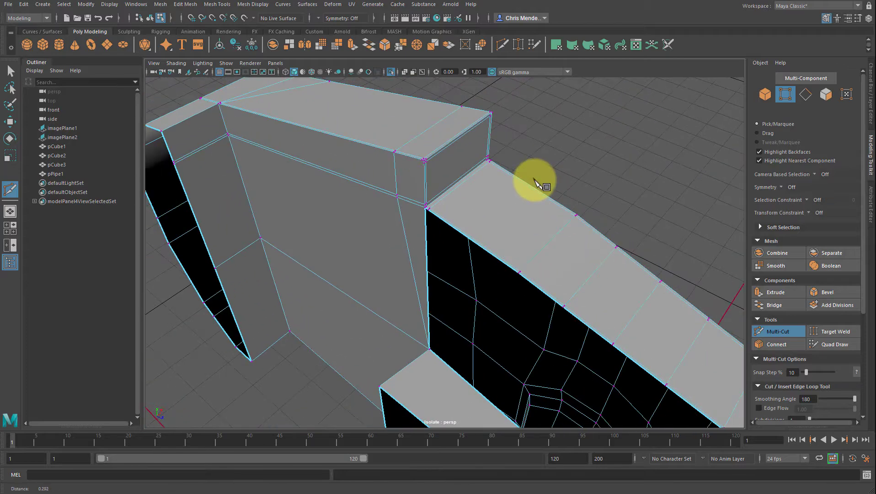
pyautogui.press('3')
pyautogui.press('1')
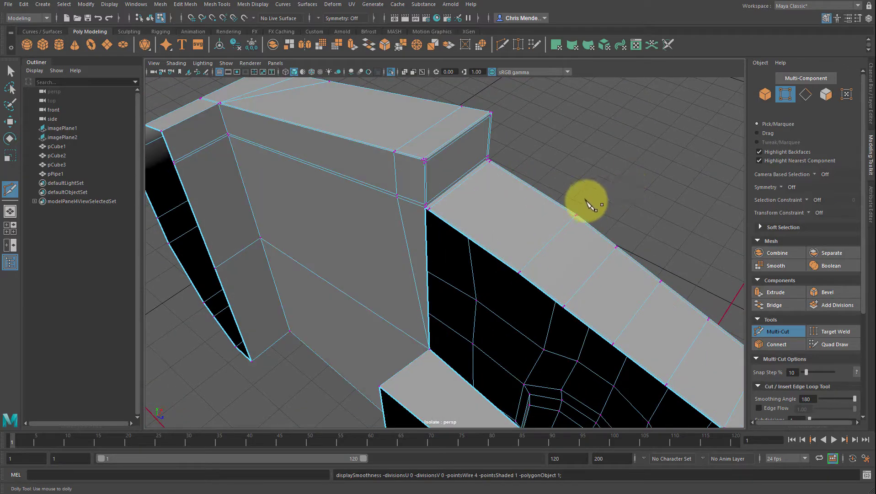
# Delete the slanted edge on the side face running from the horizontal loop down to the lower corner vertex
pyautogui.keyDown('alt'); pyautogui.moveTo(352, 196); pyautogui.dragTo(373, 197); pyautogui.keyUp('alt')
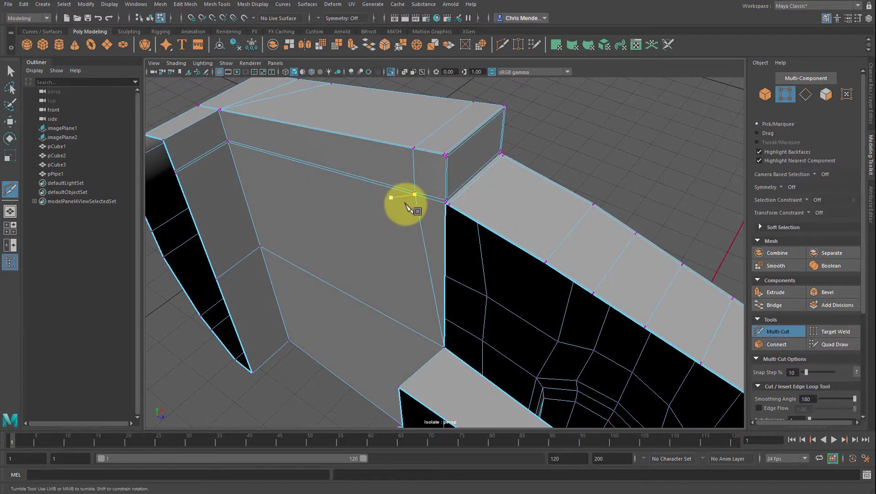
pyautogui.press('q')
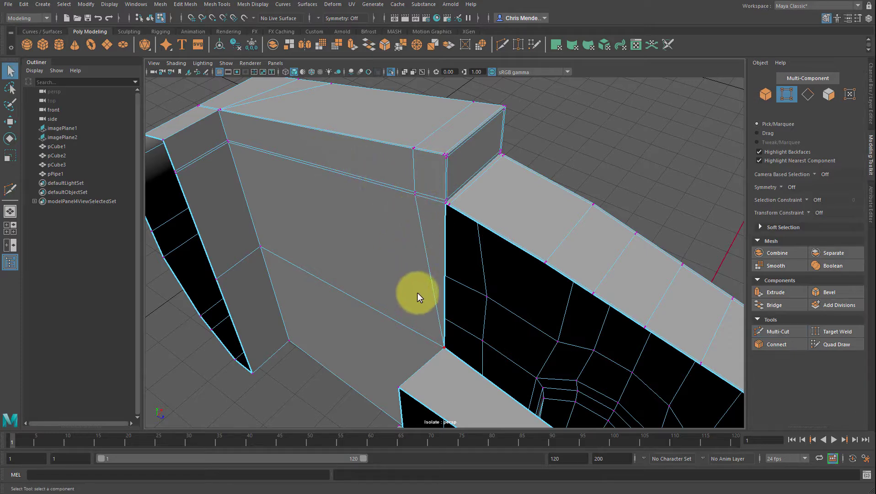
pyautogui.press('F10')
pyautogui.click(422, 243)
pyautogui.press('Delete')
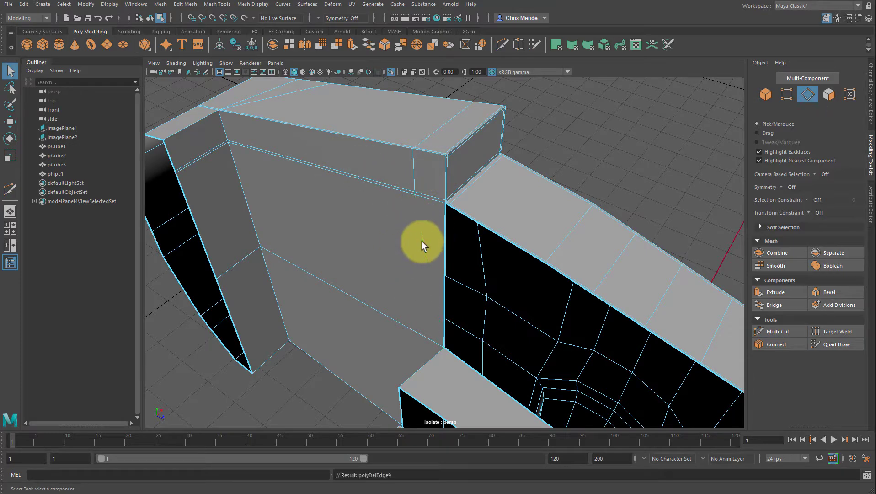
# Insert a Multi-Cut edge loop just below the top edge of the raised block's side face
pyautogui.keyDown('alt'); pyautogui.moveTo(248, 180); pyautogui.dragTo(481, 143); pyautogui.keyUp('alt')
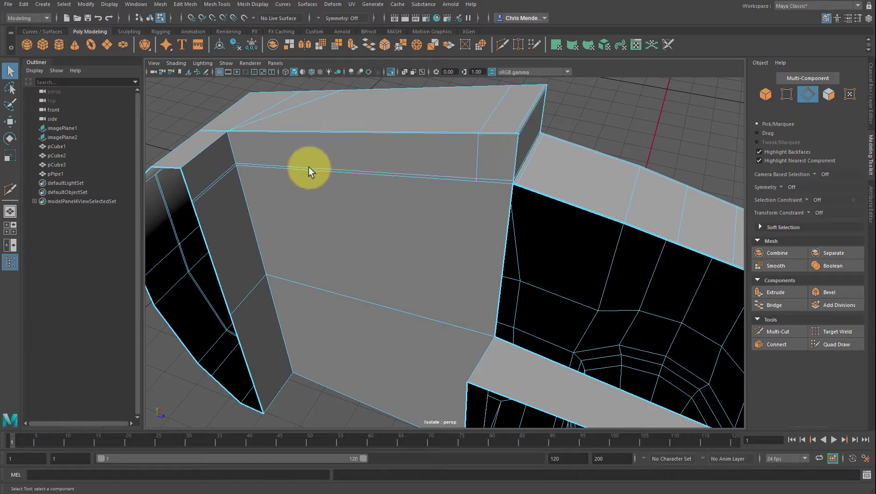
pyautogui.moveTo(223, 150)
pyautogui.mouseDown(button='right')
pyautogui.moveTo(225, 160)
pyautogui.moveTo(225, 145)
pyautogui.mouseUp(button='right')
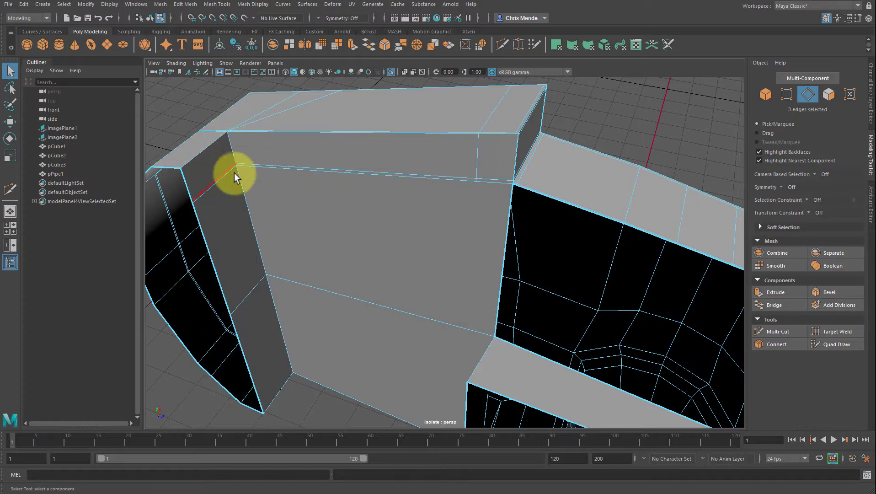
pyautogui.hotkey('ctrl', 'shift', 'x')
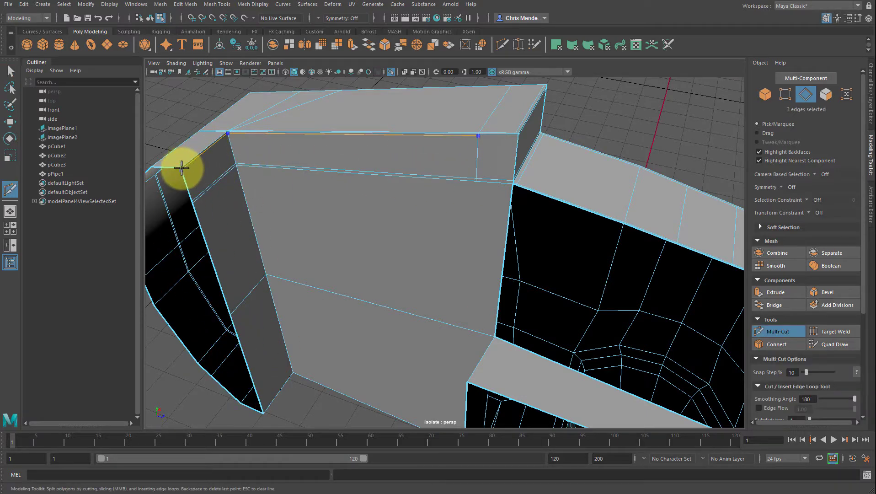
pyautogui.press('Escape')
pyautogui.keyDown('alt'); pyautogui.moveTo(358, 162); pyautogui.dragTo(381, 157); pyautogui.keyUp('alt')
pyautogui.scroll(2, 337, 160)
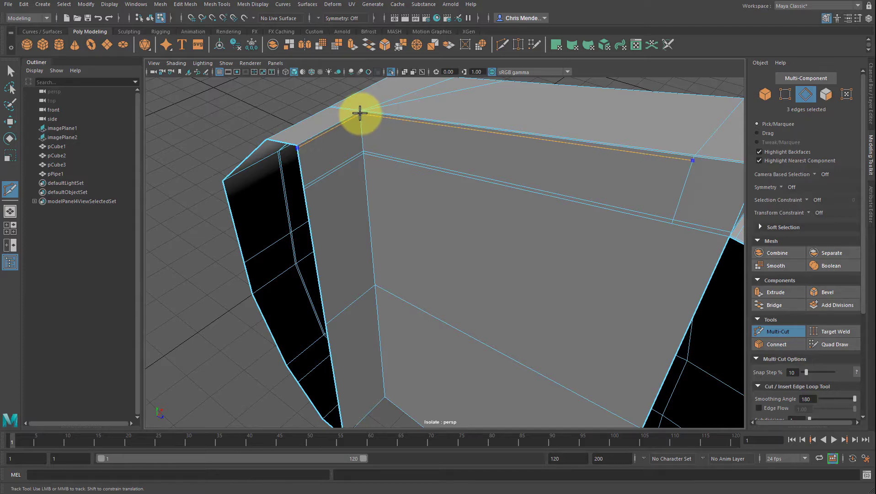
# Extend the upper loop to the raised block's corner and add a vertical supporting edge beside that corner
pyautogui.click(693, 158)
pyautogui.rightClick(709, 180)
pyautogui.keyDown('alt'); pyautogui.moveTo(707, 181); pyautogui.dragTo(682, 179, button='middle'); pyautogui.keyUp('alt')
pyautogui.keyDown('alt'); pyautogui.moveTo(606, 172); pyautogui.dragTo(620, 173, button='right'); pyautogui.keyUp('alt')
pyautogui.click(546, 100)
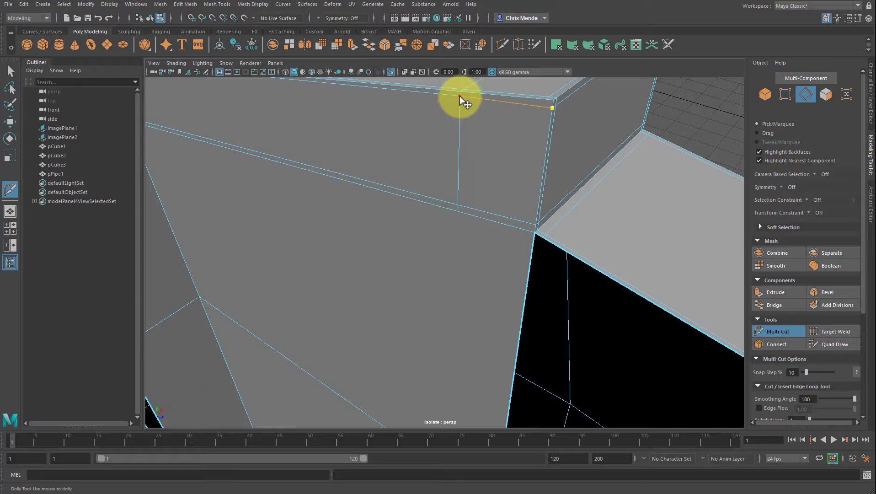
pyautogui.press('Escape')
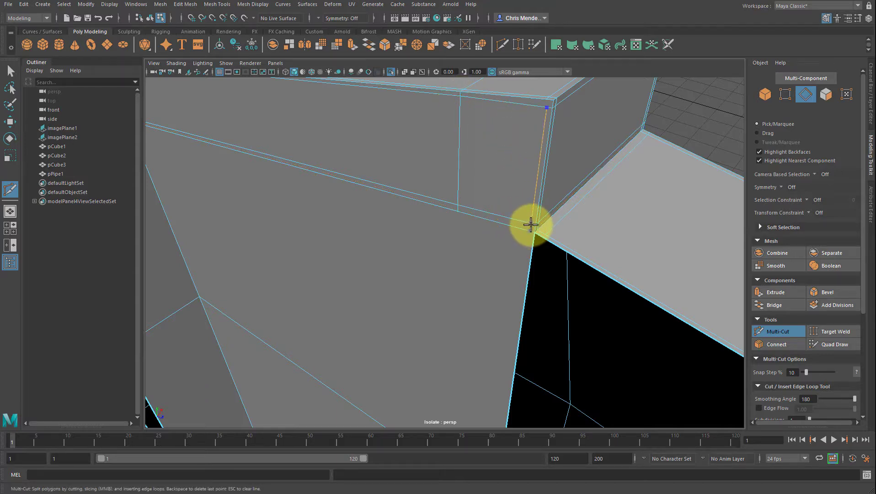
pyautogui.rightClick(536, 210)
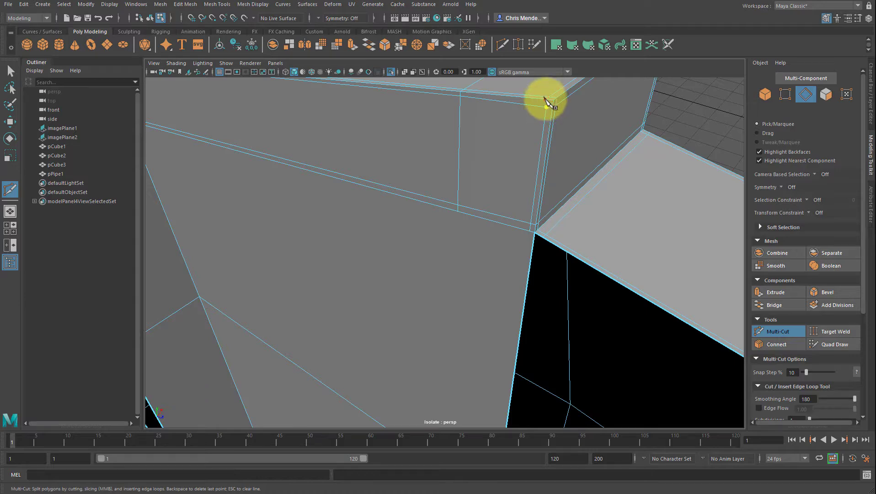
# Examine how a new edge loop would run from the raised block's corner around the notch's inner corner
pyautogui.keyDown('alt'); pyautogui.moveTo(573, 168); pyautogui.dragTo(635, 134); pyautogui.keyUp('alt')
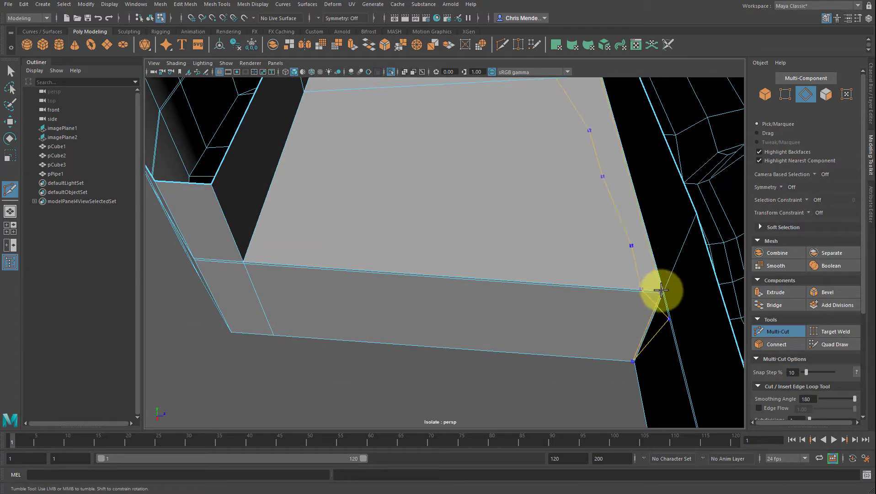
pyautogui.keyDown('alt'); pyautogui.moveTo(661, 295); pyautogui.dragTo(489, 279, button='right'); pyautogui.keyUp('alt')
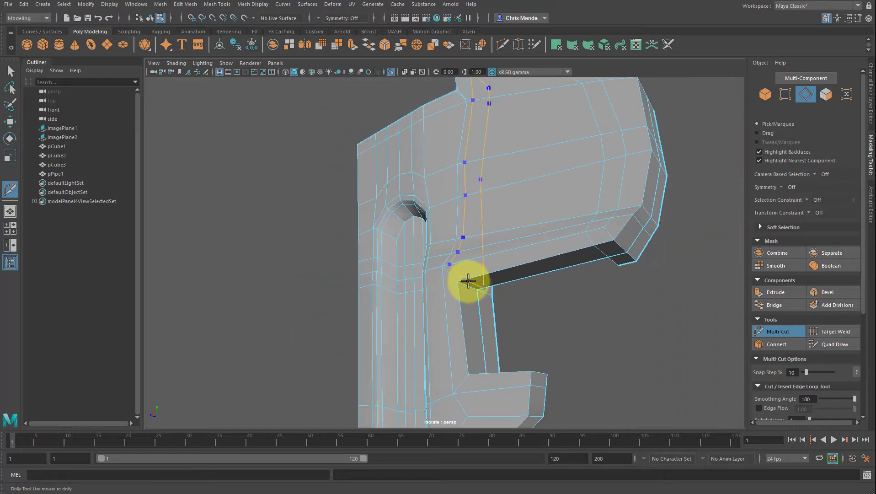
pyautogui.keyDown('alt'); pyautogui.moveTo(475, 262); pyautogui.dragTo(524, 262); pyautogui.keyUp('alt')
pyautogui.keyDown('alt'); pyautogui.moveTo(523, 262); pyautogui.dragTo(506, 256, button='right'); pyautogui.keyUp('alt')
pyautogui.keyDown('alt'); pyautogui.moveTo(488, 247); pyautogui.dragTo(493, 274, button='middle'); pyautogui.keyUp('alt')
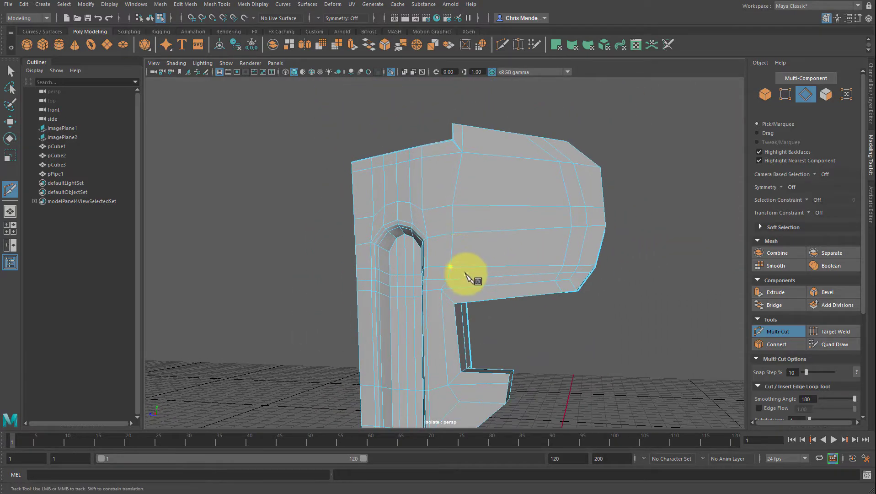
pyautogui.keyDown('alt'); pyautogui.moveTo(468, 277); pyautogui.dragTo(504, 279, button='right'); pyautogui.keyUp('alt')
pyautogui.keyDown('alt'); pyautogui.moveTo(504, 279); pyautogui.dragTo(504, 153); pyautogui.keyUp('alt')
pyautogui.keyDown('alt'); pyautogui.moveTo(505, 153); pyautogui.dragTo(428, 224, button='middle'); pyautogui.keyUp('alt')
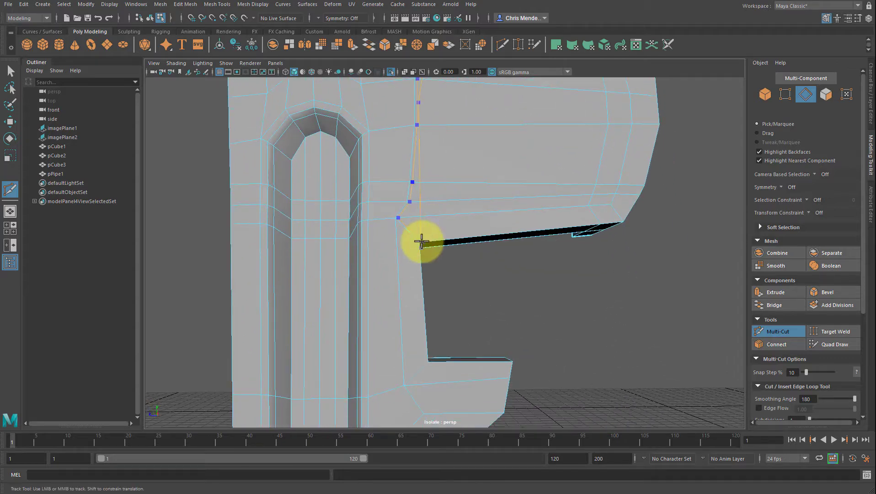
pyautogui.keyDown('alt'); pyautogui.moveTo(445, 254); pyautogui.dragTo(416, 256); pyautogui.keyUp('alt')
pyautogui.keyDown('alt'); pyautogui.moveTo(416, 256); pyautogui.dragTo(439, 241, button='right'); pyautogui.keyUp('alt')
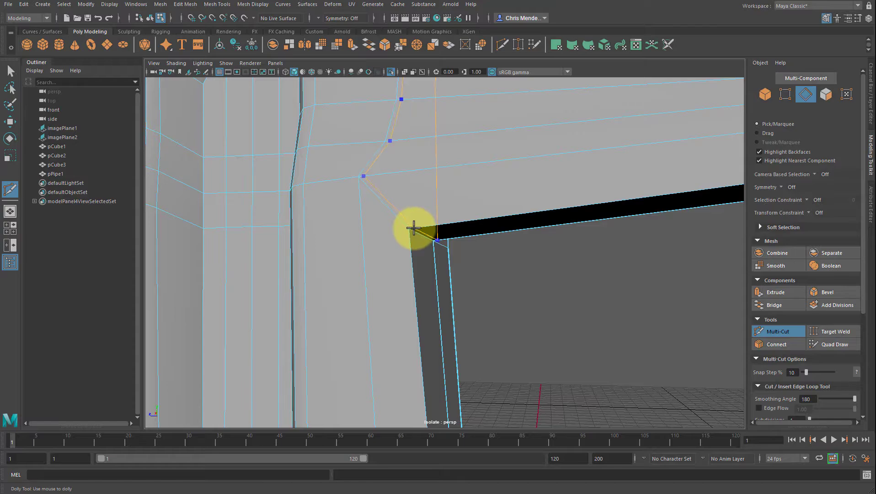
pyautogui.keyDown('alt'); pyautogui.moveTo(414, 228); pyautogui.dragTo(589, 222); pyautogui.keyUp('alt')
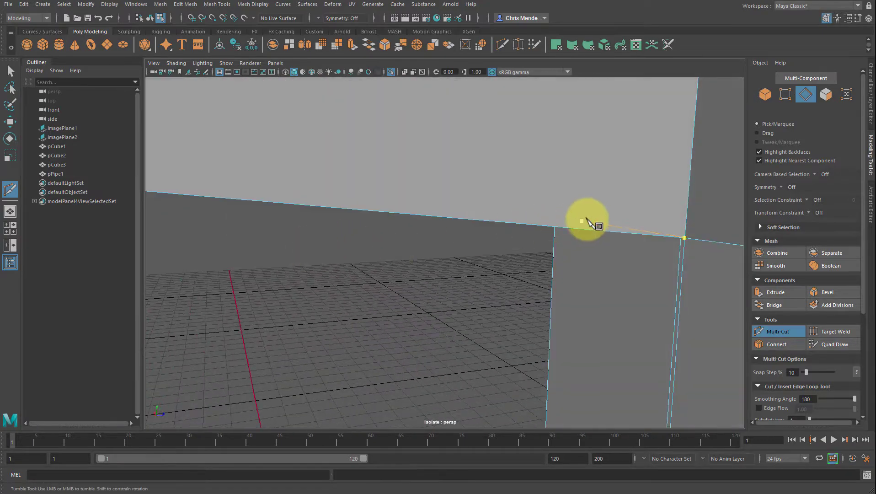
pyautogui.keyDown('alt'); pyautogui.moveTo(587, 219); pyautogui.dragTo(572, 222, button='right'); pyautogui.keyUp('alt')
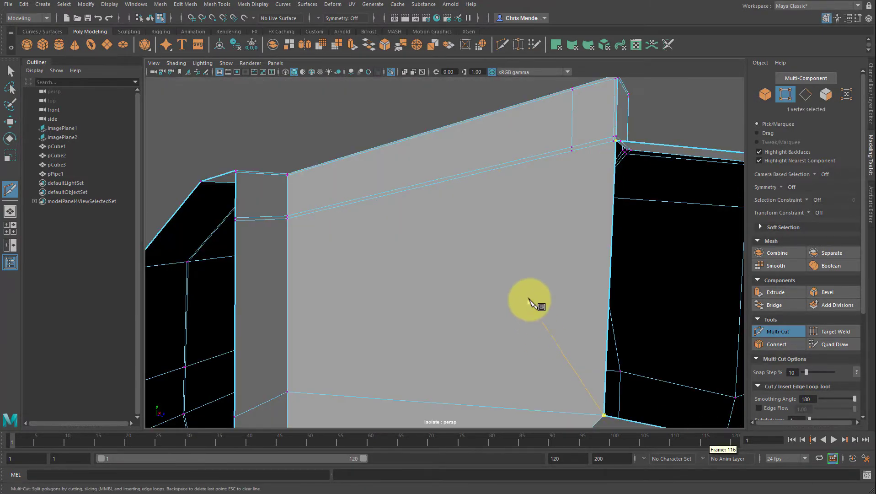
# Cut a supporting edge just below the horizontal edge pair across the narrow face beside the inner corner
pyautogui.keyDown('alt'); pyautogui.moveTo(530, 302); pyautogui.dragTo(461, 319, button='right'); pyautogui.keyUp('alt')
pyautogui.keyDown('alt'); pyautogui.moveTo(461, 318); pyautogui.dragTo(593, 252); pyautogui.keyUp('alt')
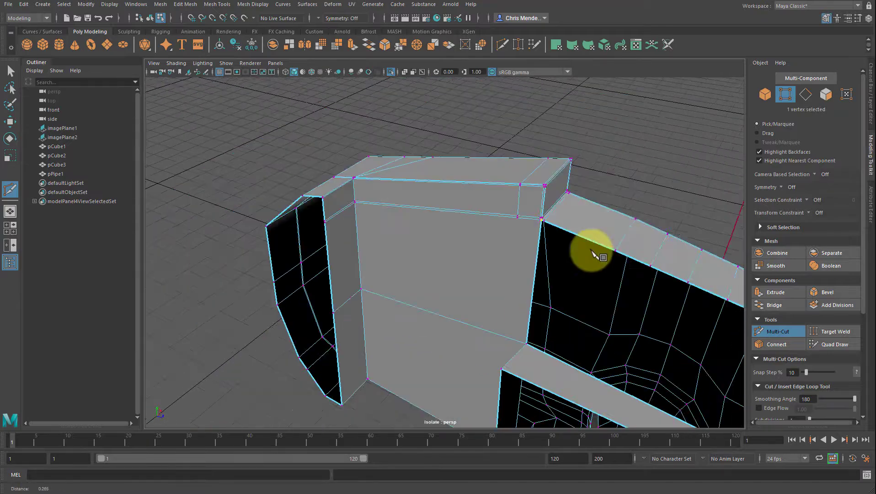
pyautogui.keyDown('alt'); pyautogui.moveTo(591, 250); pyautogui.dragTo(658, 253, button='right'); pyautogui.keyUp('alt')
pyautogui.keyDown('alt'); pyautogui.moveTo(432, 215); pyautogui.dragTo(518, 237, button='middle'); pyautogui.keyUp('alt')
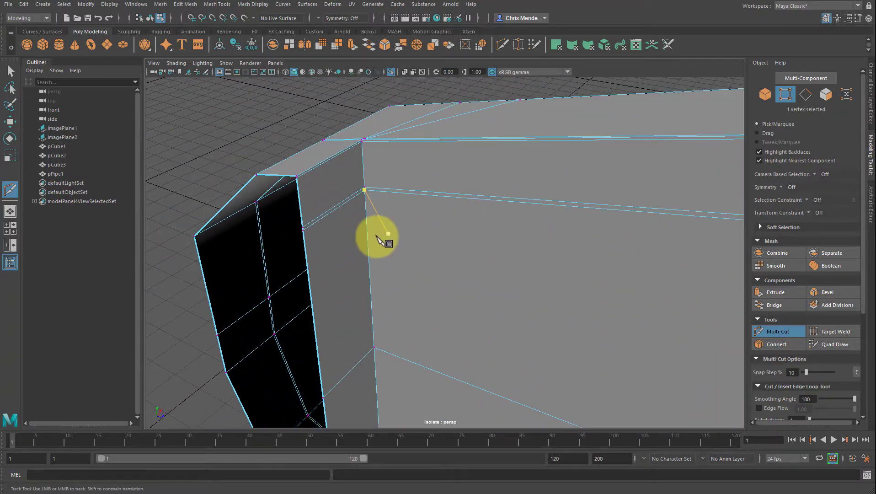
pyautogui.click(306, 231)
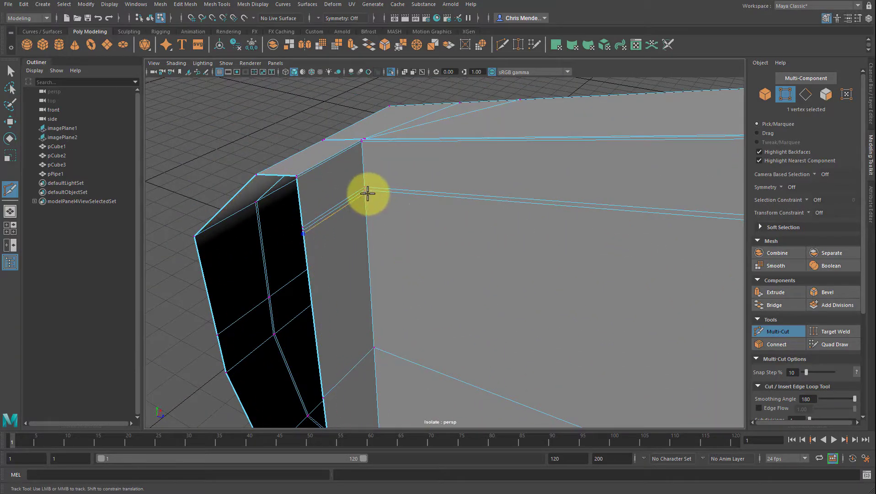
pyautogui.click(366, 193)
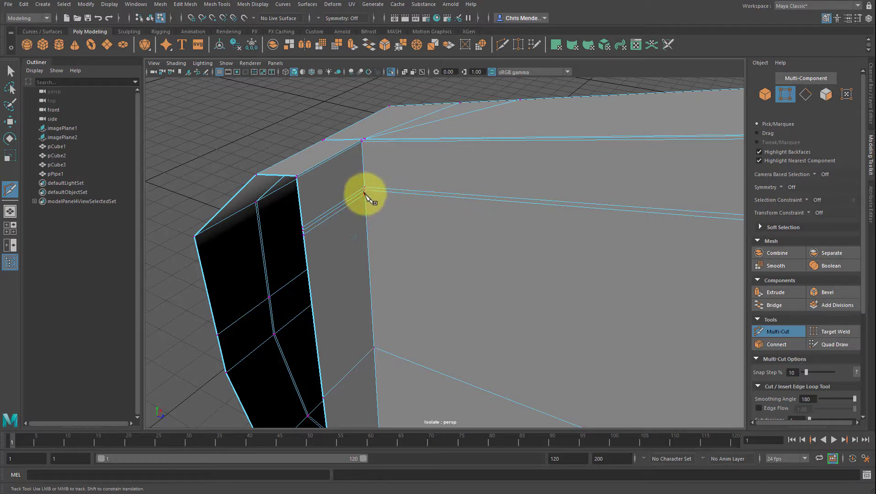
# Continue the new lower supporting edge across the wide side face to its outer edge below the raised block
pyautogui.scroll(6, 365, 194)
pyautogui.scroll(-2, 367, 198)
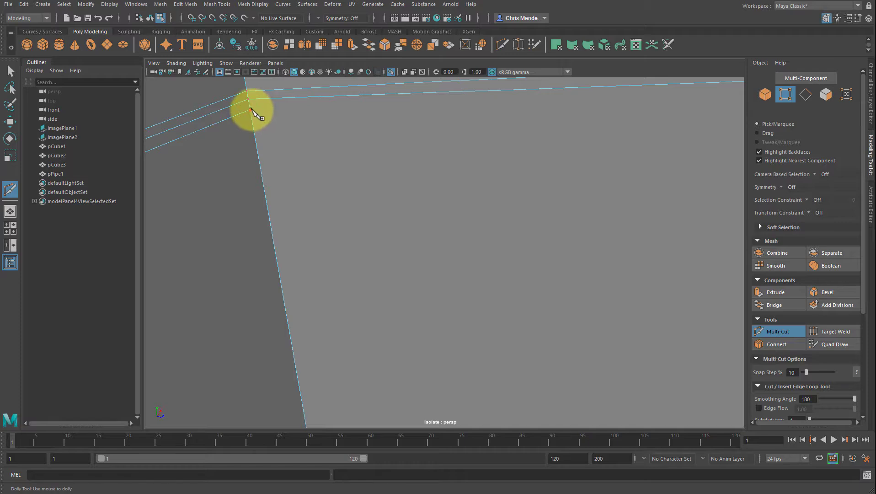
pyautogui.scroll(-6, 434, 143)
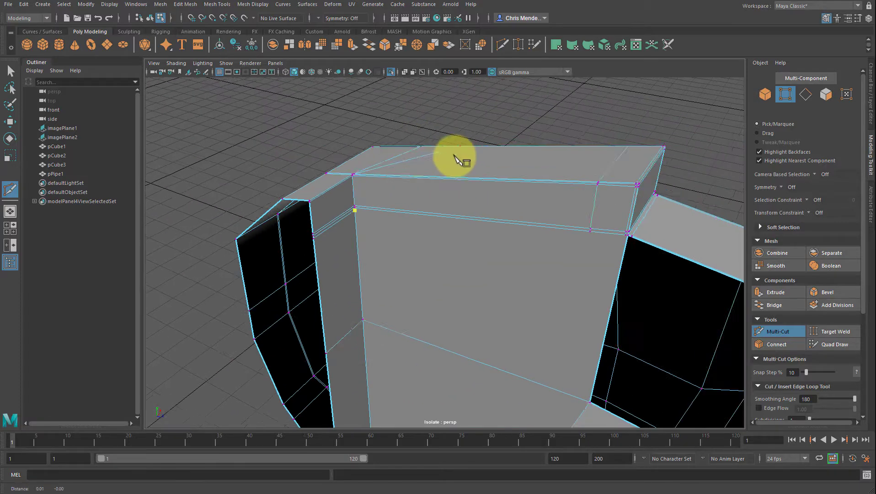
pyautogui.click(503, 213)
pyautogui.press('Return')
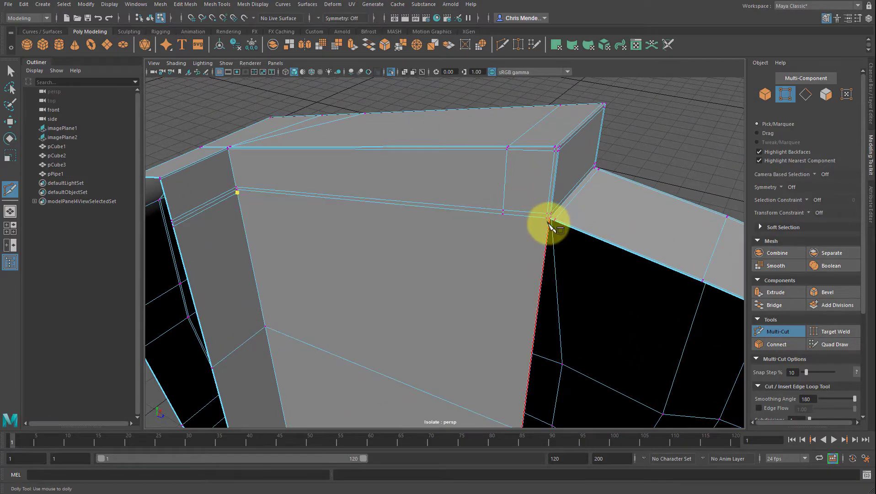
pyautogui.scroll(4, 543, 225)
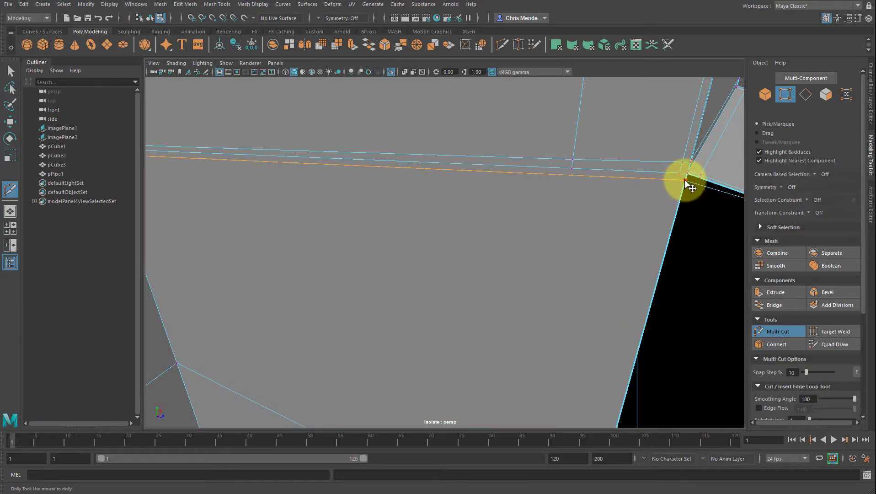
# Extend the two vertical edges near the raised block's corner down to the new lower supporting edge
pyautogui.click(571, 170)
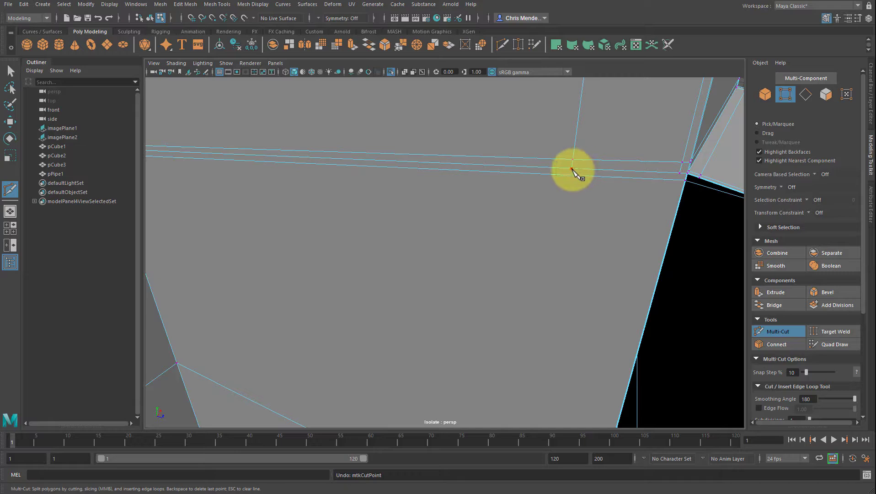
pyautogui.click(571, 174)
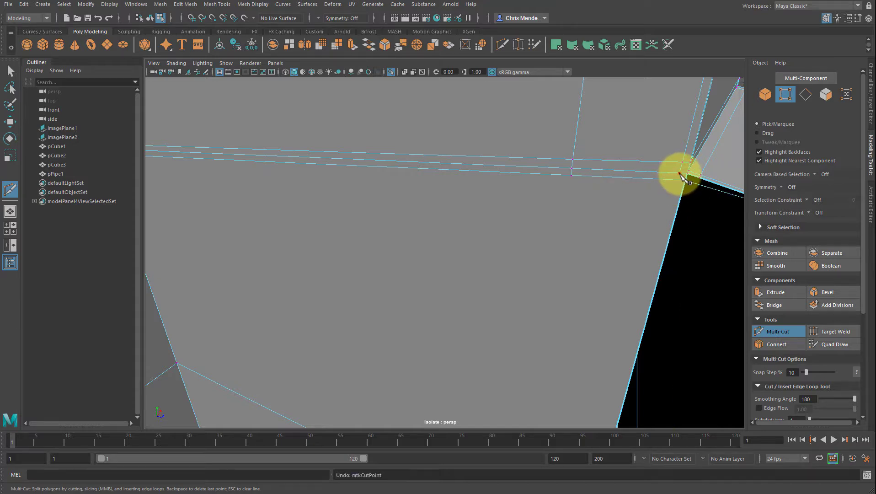
pyautogui.click(653, 178)
pyautogui.scroll(5, 657, 179)
pyautogui.scroll(-3, 656, 179)
pyautogui.keyDown('alt'); pyautogui.moveTo(676, 153); pyautogui.dragTo(642, 190, button='middle'); pyautogui.keyUp('alt')
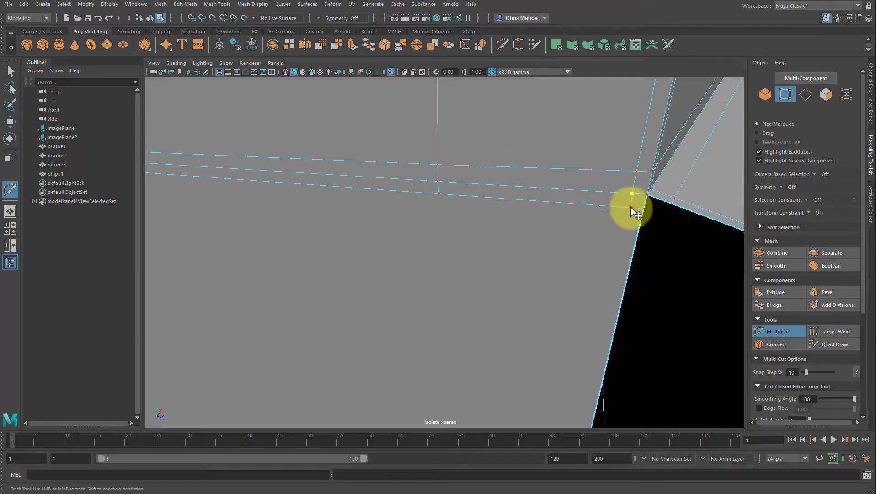
# Cut an edge from the supporting vertex beside the outer corner down to the side face's lower corner vertex
pyautogui.scroll(-3, 618, 250)
pyautogui.scroll(3, 625, 224)
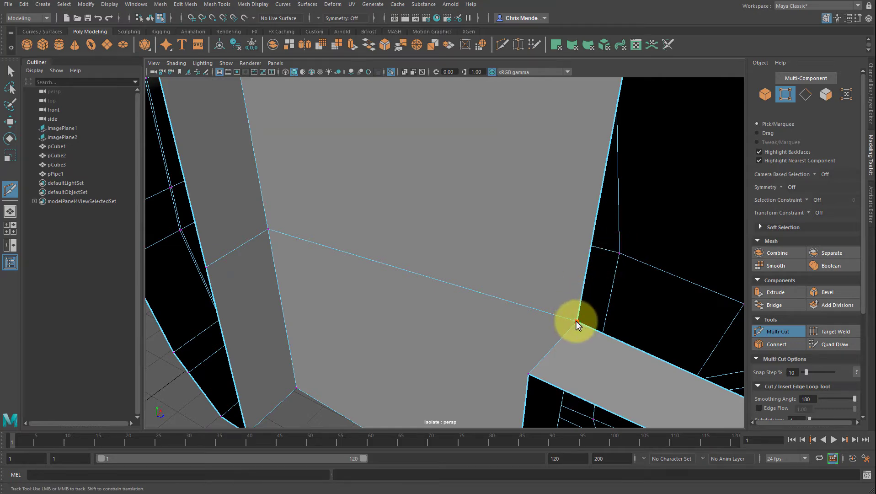
pyautogui.keyDown('alt'); pyautogui.moveTo(626, 260); pyautogui.dragTo(649, 256, button='middle'); pyautogui.keyUp('alt')
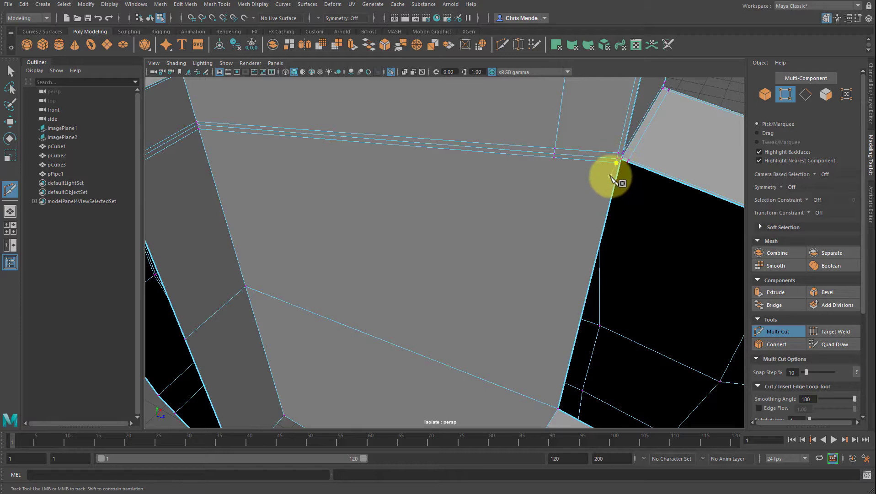
pyautogui.scroll(-2, 603, 185)
pyautogui.scroll(3, 596, 192)
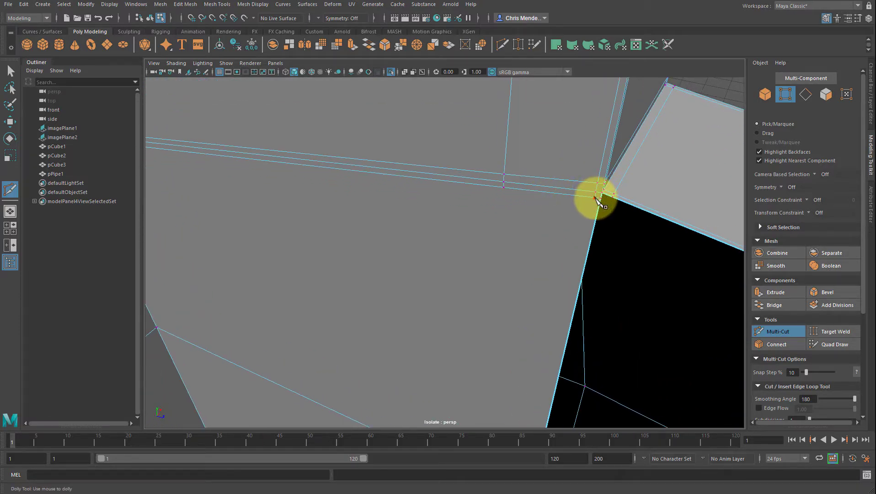
pyautogui.keyDown('alt'); pyautogui.moveTo(596, 236); pyautogui.dragTo(602, 212, button='middle'); pyautogui.keyUp('alt')
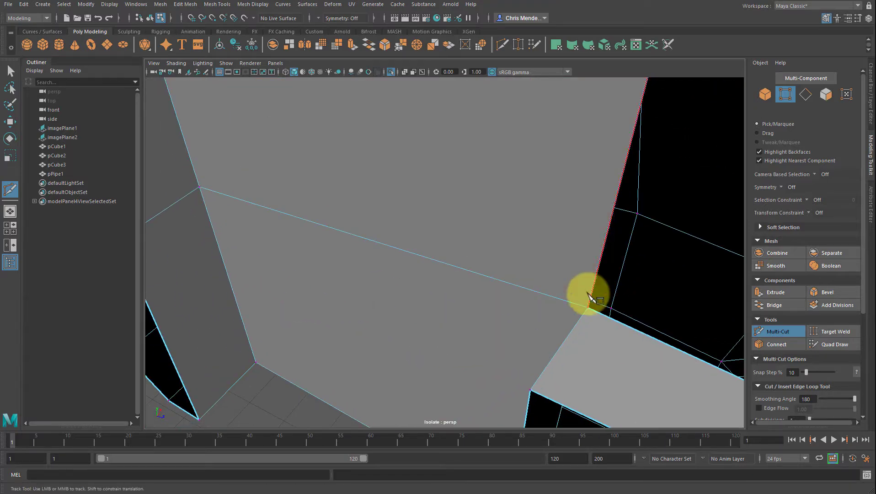
pyautogui.rightClick(588, 307)
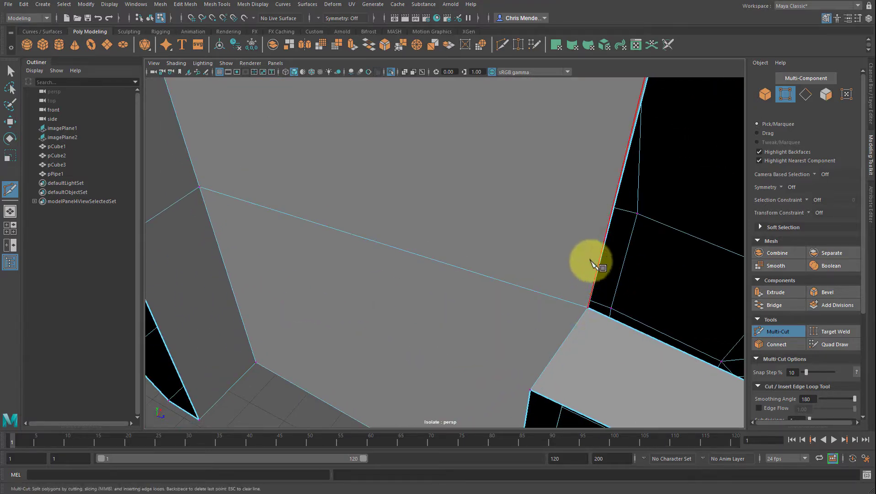
pyautogui.keyDown('alt'); pyautogui.moveTo(584, 233); pyautogui.dragTo(580, 253, button='middle'); pyautogui.keyUp('alt')
# Cut a second edge from the lower end of the farther vertical edge to the same lower corner vertex
pyautogui.click(517, 188)
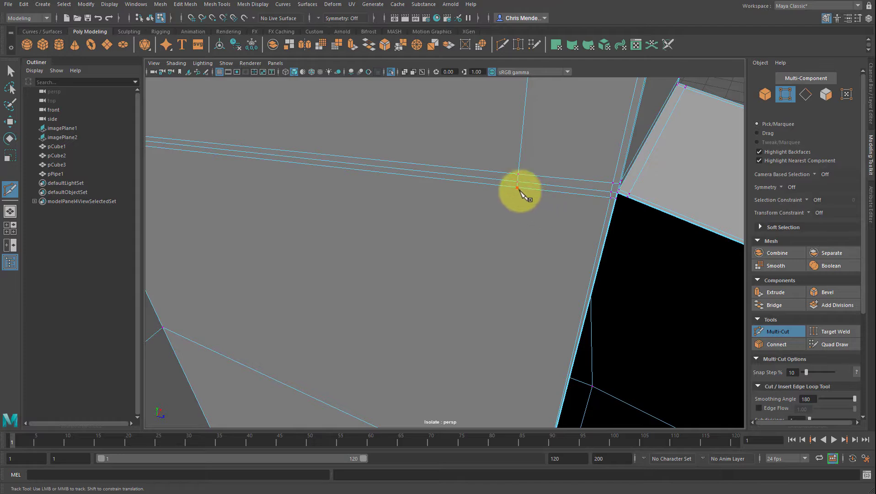
pyautogui.keyDown('alt'); pyautogui.moveTo(533, 232); pyautogui.dragTo(543, 211, button='middle'); pyautogui.keyUp('alt')
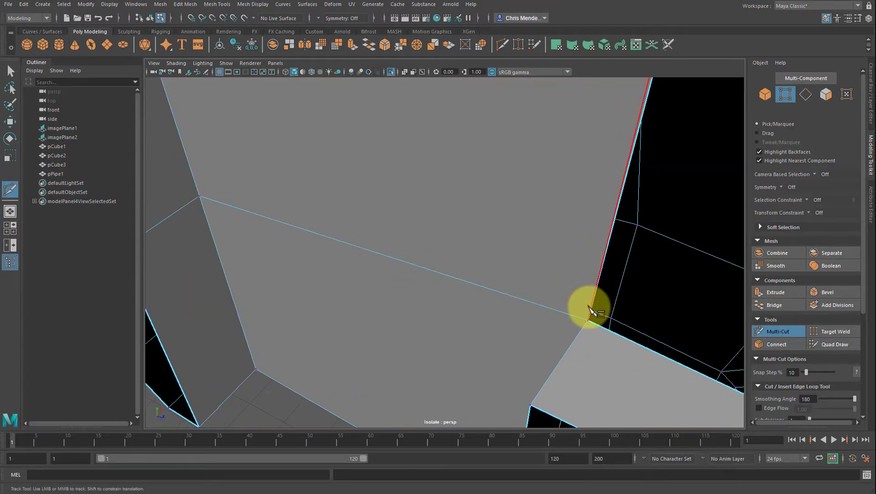
pyautogui.keyDown('alt'); pyautogui.moveTo(612, 294); pyautogui.dragTo(512, 226, button='right'); pyautogui.keyUp('alt')
# Leave Multi-Cut, return pCube1 to object mode and check the cleaned-up corner in smooth preview
pyautogui.press('q')
pyautogui.moveTo(489, 190); pyautogui.dragTo(569, 149, button='right')
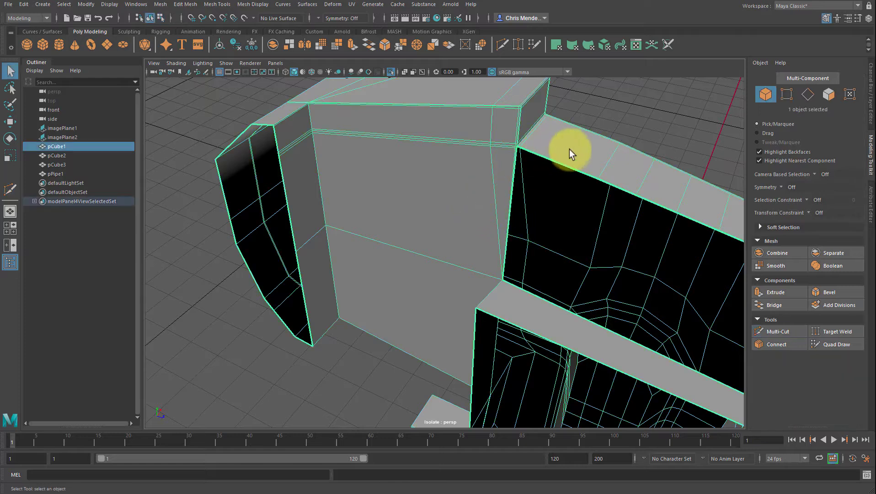
pyautogui.press('3')
pyautogui.click(643, 111)
pyautogui.keyDown('alt'); pyautogui.moveTo(643, 111); pyautogui.dragTo(563, 215); pyautogui.keyUp('alt')
pyautogui.click(475, 179)
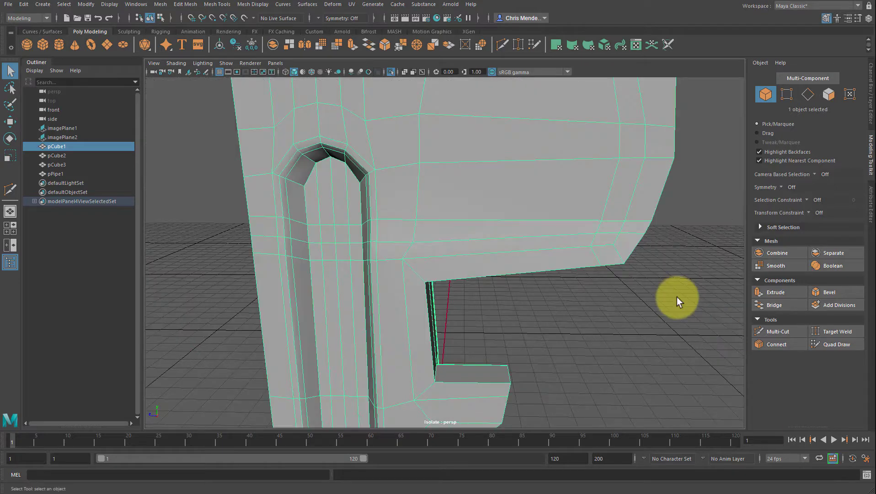
# Switch to edge selection and select the front outline edges along the top and outer side of the wrench head
pyautogui.keyDown('alt'); pyautogui.moveTo(674, 297); pyautogui.dragTo(663, 319); pyautogui.keyUp('alt')
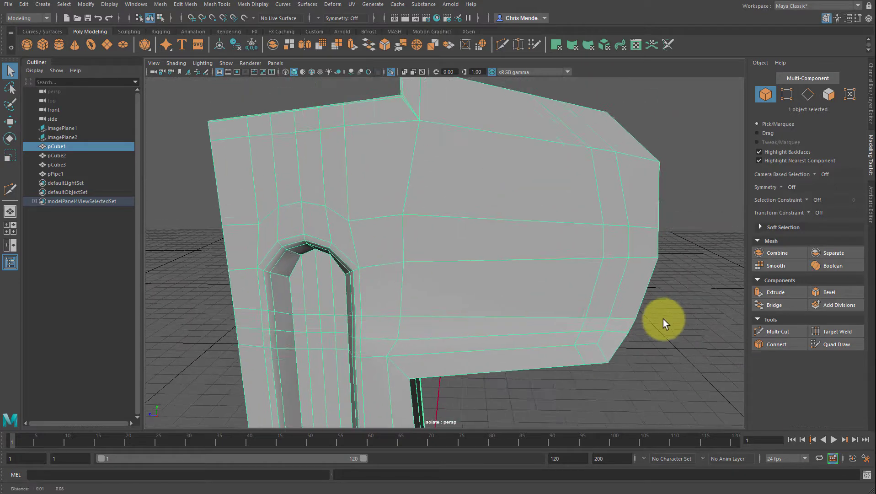
pyautogui.keyDown('alt'); pyautogui.moveTo(536, 282); pyautogui.dragTo(532, 323, button='middle'); pyautogui.keyUp('alt')
pyautogui.moveTo(473, 199); pyautogui.dragTo(461, 163, button='right')
pyautogui.keyDown('alt'); pyautogui.moveTo(447, 209); pyautogui.dragTo(385, 164); pyautogui.keyUp('alt')
pyautogui.keyDown('shift'); pyautogui.doubleClick(423, 173); pyautogui.keyUp('shift')
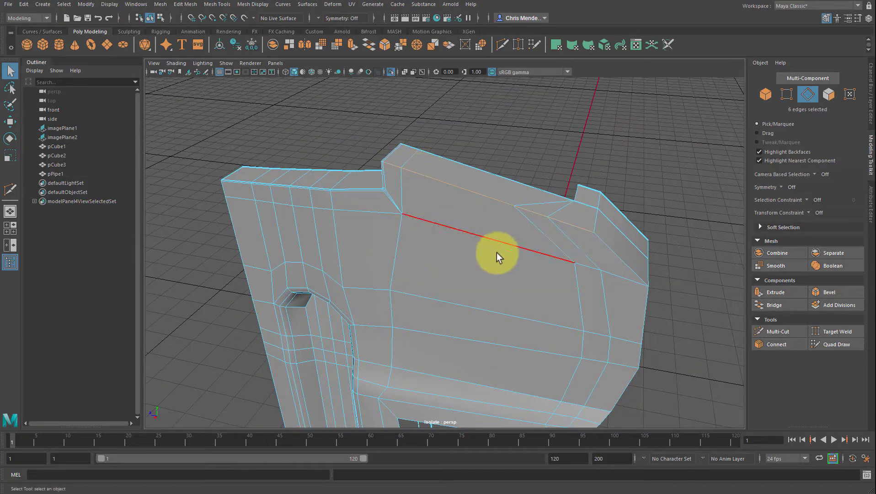
pyautogui.keyDown('shift'); pyautogui.doubleClick(618, 254); pyautogui.keyUp('shift')
# Extend the edge selection along the front outline, covering the head's underside, inner notch, lower jaw and handle sides
pyautogui.keyDown('alt'); pyautogui.moveTo(700, 297); pyautogui.dragTo(622, 207); pyautogui.keyUp('alt')
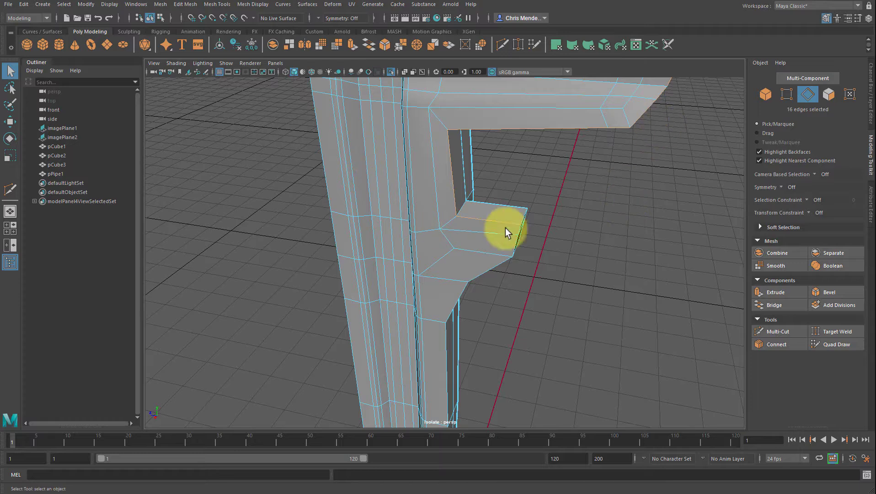
pyautogui.keyDown('alt'); pyautogui.moveTo(574, 296); pyautogui.dragTo(550, 274); pyautogui.keyUp('alt')
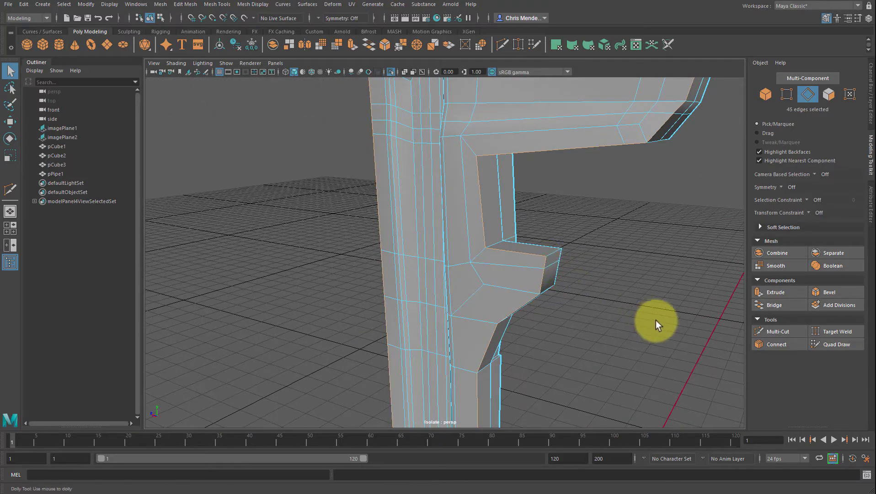
pyautogui.keyDown('alt'); pyautogui.moveTo(655, 322); pyautogui.dragTo(425, 273, button='right'); pyautogui.keyUp('alt')
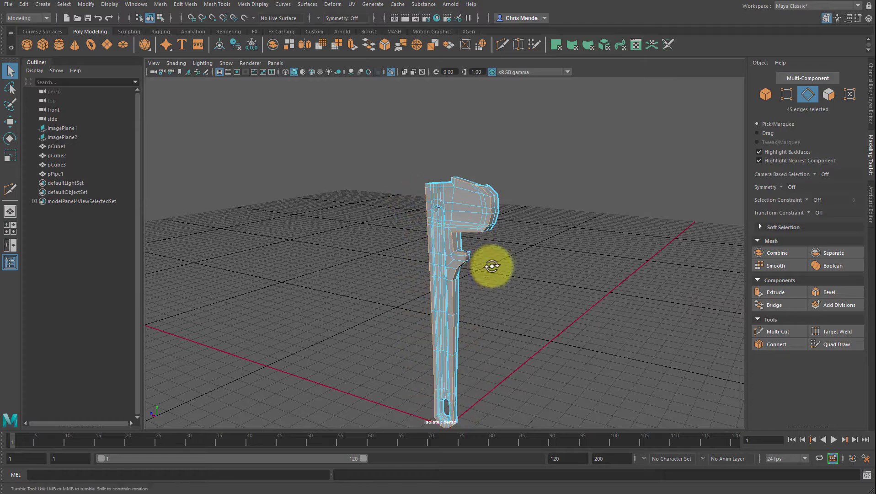
# Examine the selected outline edges from several angles and against the reference image in the side view
pyautogui.moveTo(495, 264)
pyautogui.keyDown('alt'); pyautogui.mouseDown()
pyautogui.moveTo(583, 279)
pyautogui.moveTo(489, 258)
pyautogui.mouseUp(); pyautogui.keyUp('alt')
pyautogui.keyDown('alt'); pyautogui.moveTo(489, 259); pyautogui.dragTo(813, 315, button='right'); pyautogui.keyUp('alt')
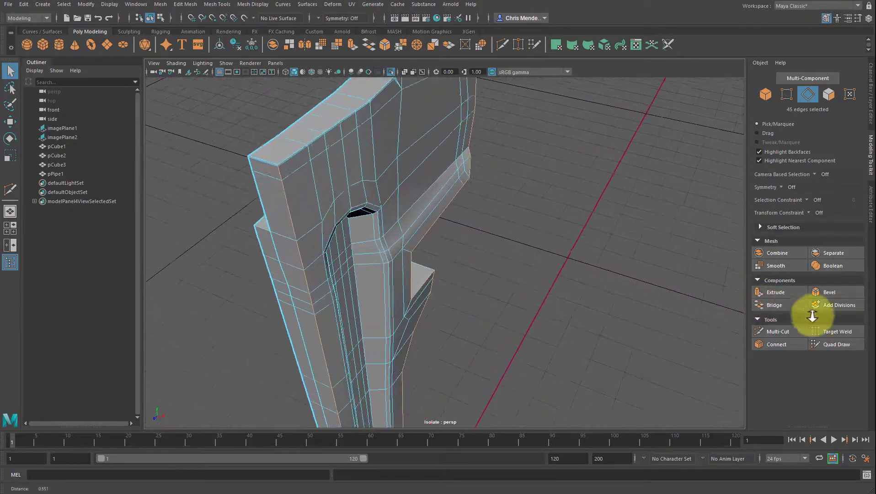
pyautogui.keyDown('alt'); pyautogui.moveTo(557, 212); pyautogui.dragTo(512, 220); pyautogui.keyUp('alt')
pyautogui.keyDown('alt'); pyautogui.moveTo(512, 220); pyautogui.dragTo(557, 207, button='right'); pyautogui.keyUp('alt')
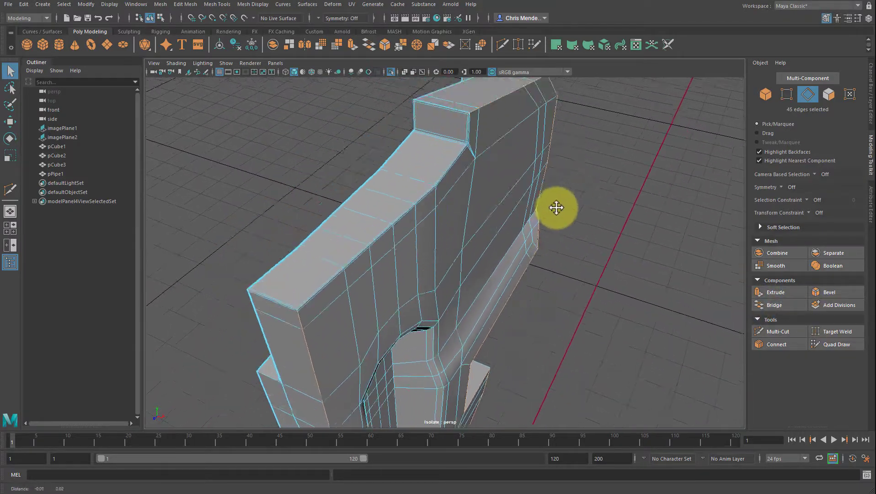
pyautogui.keyDown('alt'); pyautogui.moveTo(558, 207); pyautogui.dragTo(490, 167); pyautogui.keyUp('alt')
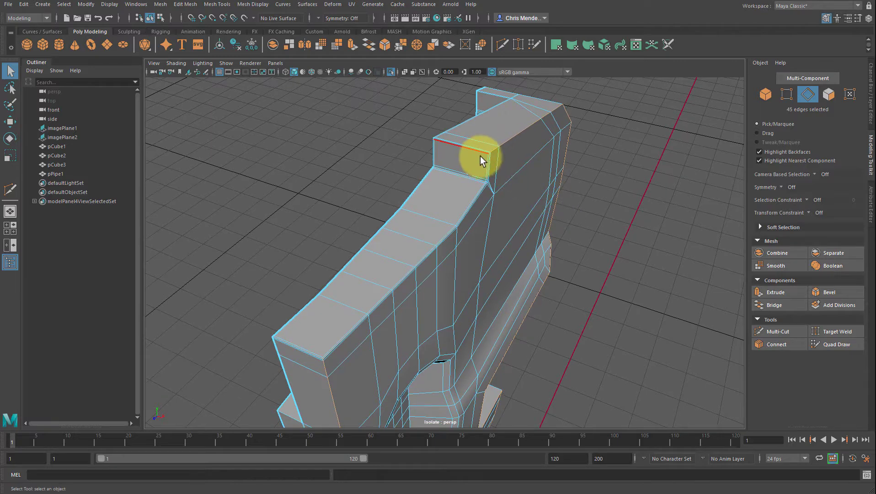
pyautogui.keyDown('alt'); pyautogui.moveTo(311, 329); pyautogui.dragTo(580, 300); pyautogui.keyUp('alt')
pyautogui.press('space')
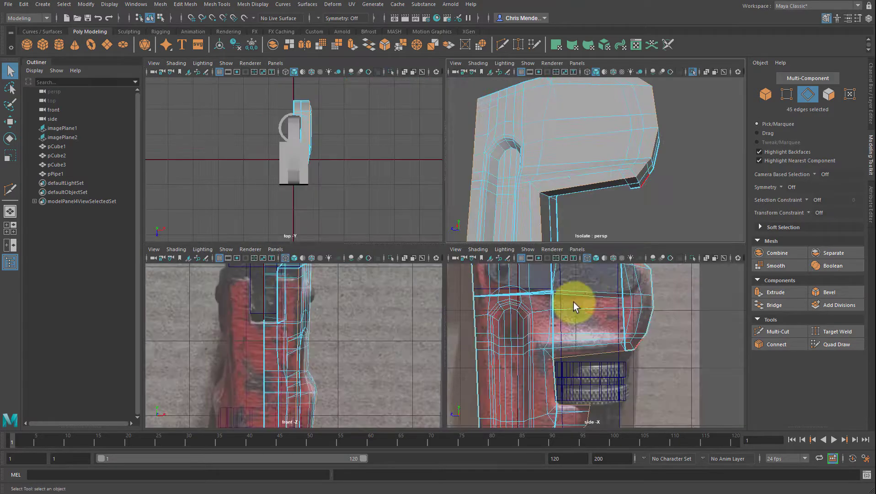
pyautogui.scroll(5, 650, 351)
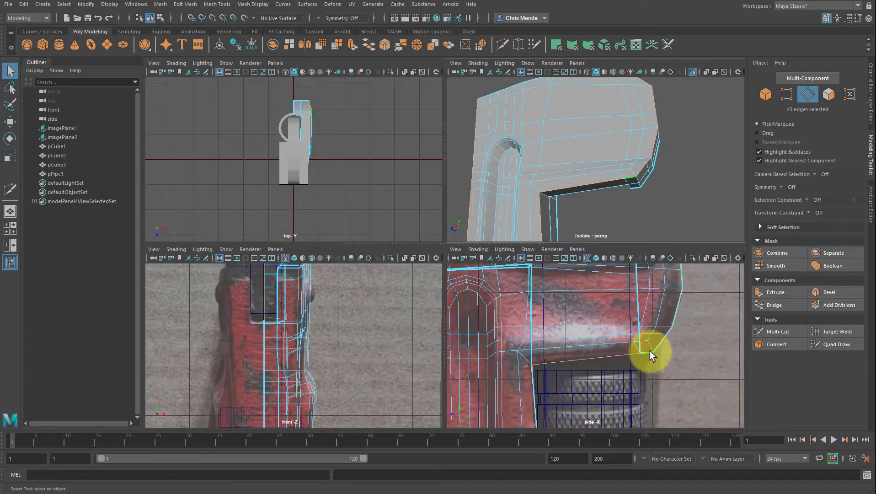
pyautogui.keyDown('alt'); pyautogui.moveTo(663, 367); pyautogui.dragTo(682, 260, button='middle'); pyautogui.keyUp('alt')
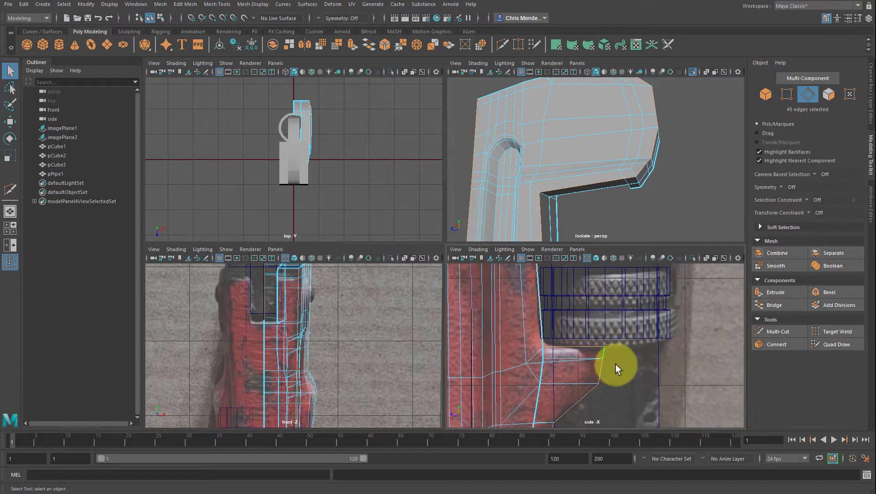
pyautogui.press('space')
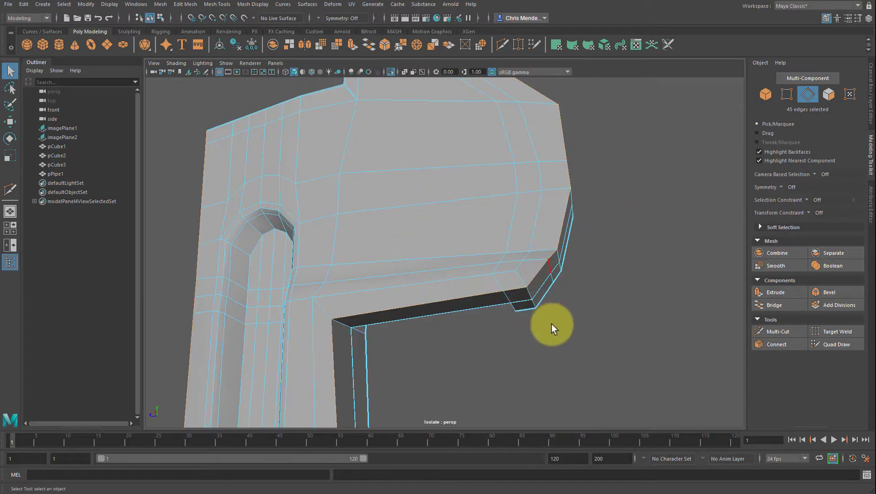
# Add the lower jaw's top front edge, including its short end segment, to the outline edge selection
pyautogui.keyDown('alt'); pyautogui.moveTo(553, 326); pyautogui.dragTo(507, 323); pyautogui.keyUp('alt')
pyautogui.keyDown('shift'); pyautogui.click(418, 250); pyautogui.keyUp('shift')
pyautogui.keyDown('alt'); pyautogui.moveTo(688, 277); pyautogui.dragTo(479, 236, button='right'); pyautogui.keyUp('alt')
pyautogui.keyDown('alt'); pyautogui.moveTo(479, 236); pyautogui.dragTo(494, 266); pyautogui.keyUp('alt')
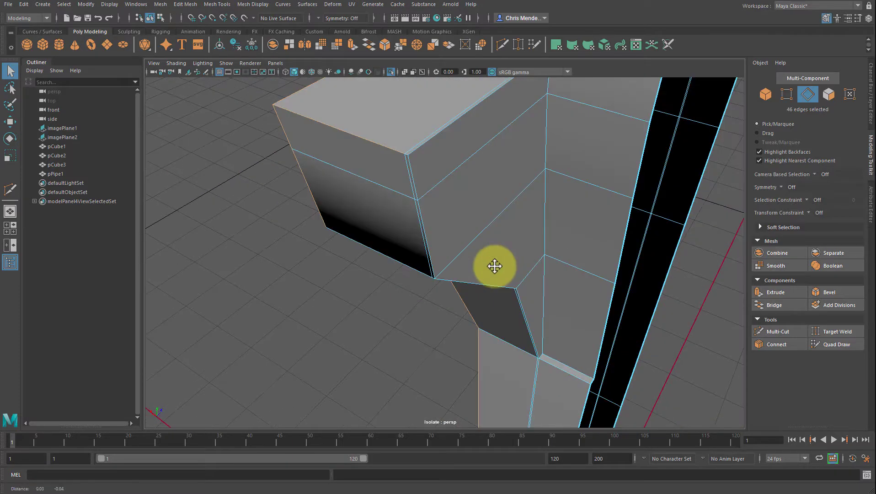
pyautogui.keyDown('shift'); pyautogui.click(408, 157); pyautogui.keyUp('shift')
pyautogui.keyDown('alt'); pyautogui.moveTo(361, 284); pyautogui.dragTo(610, 256); pyautogui.keyUp('alt')
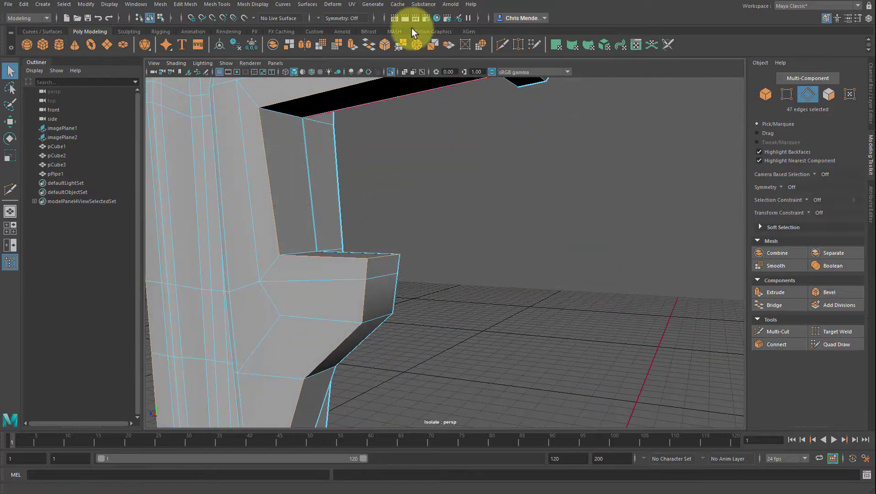
# Bevel the selected outline edges and adjust the bevel fraction to about 0.706
pyautogui.click(384, 44)
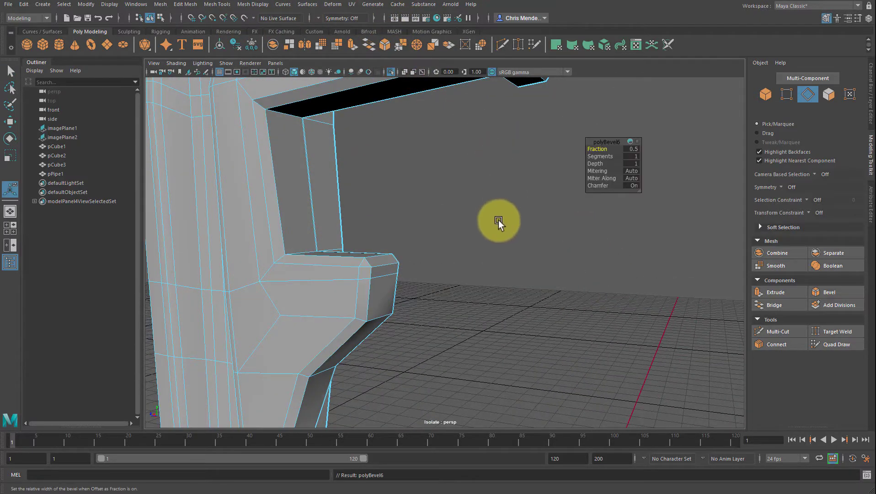
pyautogui.keyDown('alt'); pyautogui.moveTo(494, 221); pyautogui.dragTo(500, 254); pyautogui.keyUp('alt')
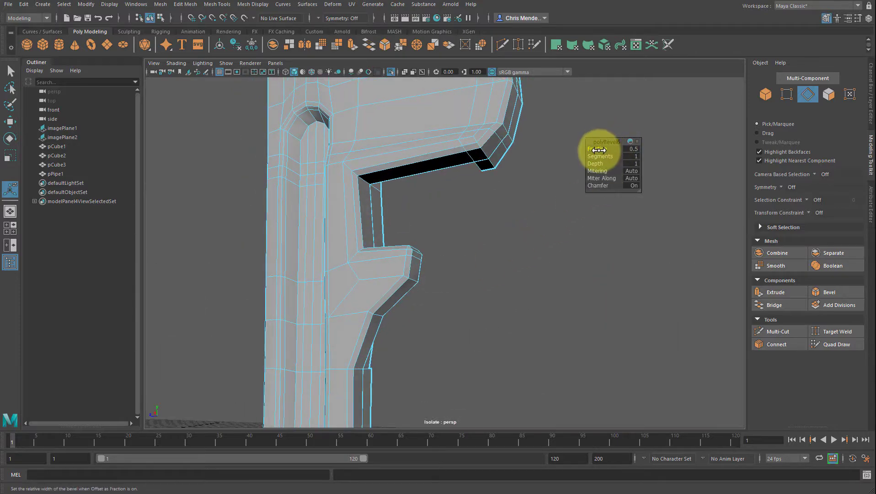
pyautogui.moveTo(600, 150); pyautogui.dragTo(563, 230)
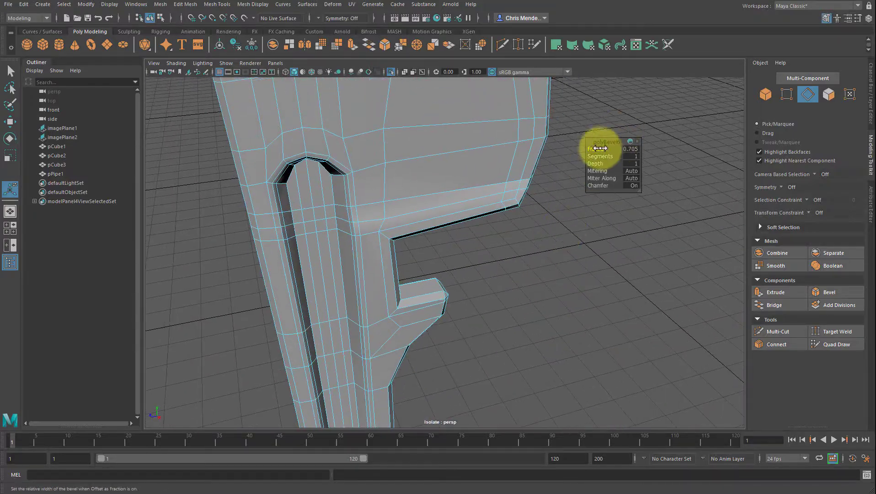
pyautogui.moveTo(600, 146); pyautogui.dragTo(561, 137)
pyautogui.keyDown('alt'); pyautogui.moveTo(561, 137); pyautogui.dragTo(549, 199, button='middle'); pyautogui.keyUp('alt')
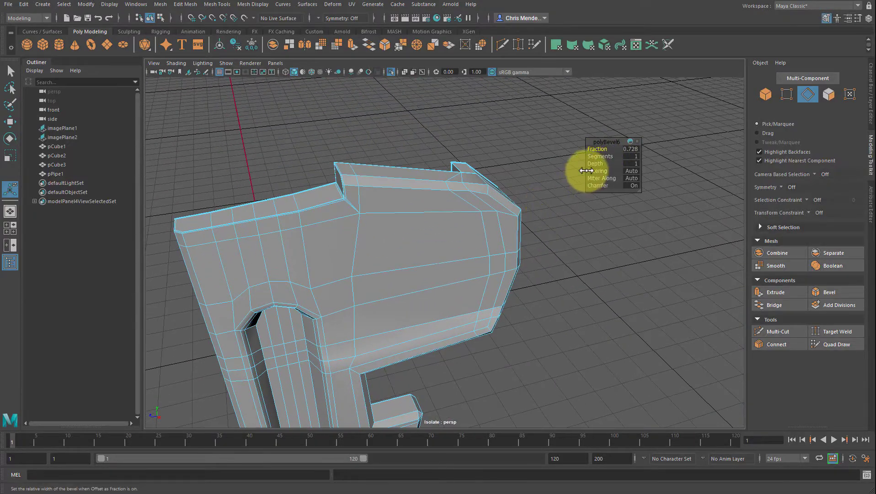
pyautogui.moveTo(599, 149); pyautogui.dragTo(522, 230)
# Set the outline bevel to 2 segments and finish adjusting it
pyautogui.click(599, 156)
pyautogui.keyDown('alt'); pyautogui.moveTo(530, 242); pyautogui.dragTo(315, 257); pyautogui.keyUp('alt')
pyautogui.keyDown('alt'); pyautogui.moveTo(386, 277); pyautogui.dragTo(449, 279, button='right'); pyautogui.keyUp('alt')
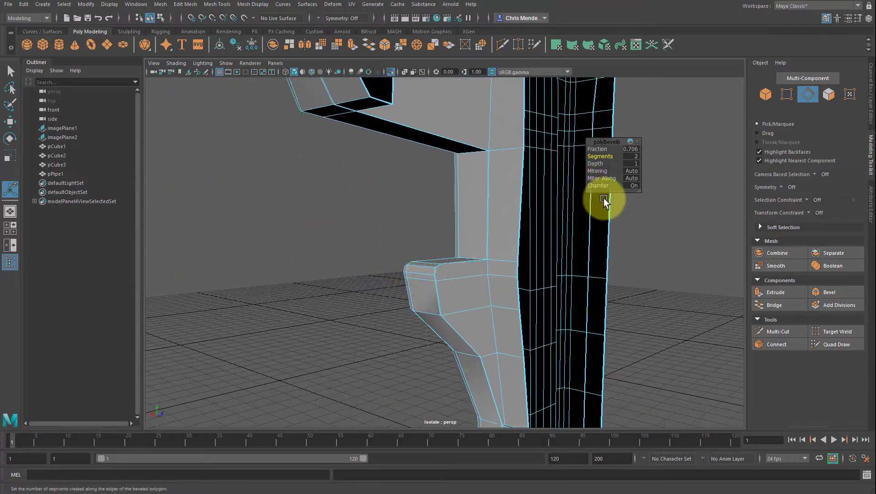
pyautogui.click(646, 265)
# With Multi-Cut, cut two edges from the lower jaw's bevelled corner vertices back across its inner side face
pyautogui.moveTo(553, 261)
pyautogui.keyDown('alt'); pyautogui.mouseDown()
pyautogui.moveTo(499, 260)
pyautogui.moveTo(567, 266)
pyautogui.mouseUp(); pyautogui.keyUp('alt')
pyautogui.keyDown('alt'); pyautogui.moveTo(457, 262); pyautogui.dragTo(442, 287, button='right'); pyautogui.keyUp('alt')
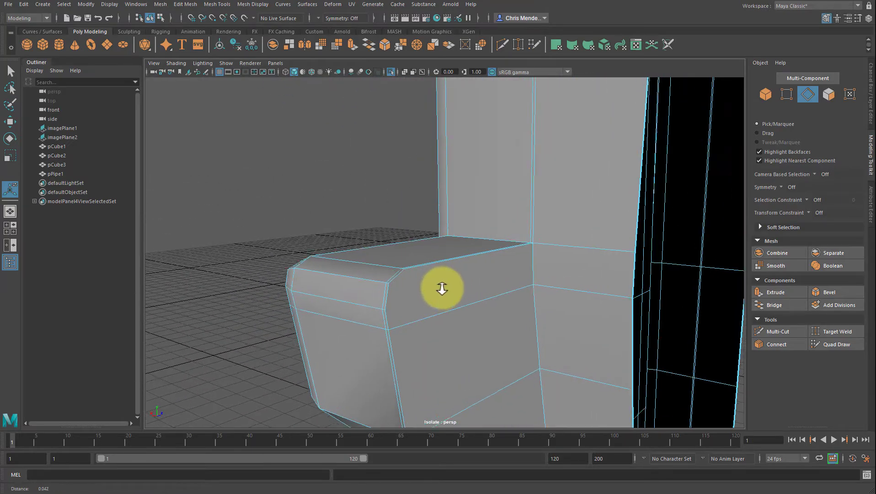
pyautogui.keyDown('alt'); pyautogui.moveTo(442, 288); pyautogui.dragTo(418, 304); pyautogui.keyUp('alt')
pyautogui.keyDown('alt'); pyautogui.moveTo(418, 304); pyautogui.dragTo(414, 300, button='right'); pyautogui.keyUp('alt')
pyautogui.keyDown('alt'); pyautogui.moveTo(415, 299); pyautogui.dragTo(393, 288); pyautogui.keyUp('alt')
pyautogui.keyDown('alt'); pyautogui.moveTo(393, 287); pyautogui.dragTo(505, 327, button='right'); pyautogui.keyUp('alt')
pyautogui.keyDown('alt'); pyautogui.moveTo(504, 327); pyautogui.dragTo(485, 309); pyautogui.keyUp('alt')
pyautogui.keyDown('alt'); pyautogui.moveTo(486, 309); pyautogui.dragTo(491, 330, button='middle'); pyautogui.keyUp('alt')
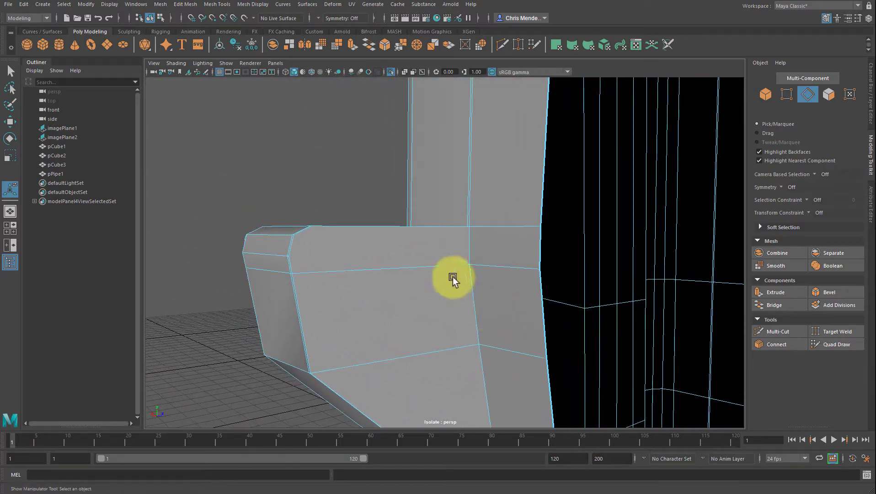
pyautogui.keyDown('alt'); pyautogui.moveTo(385, 252); pyautogui.dragTo(398, 260); pyautogui.keyUp('alt')
pyautogui.keyDown('alt'); pyautogui.moveTo(398, 260); pyautogui.dragTo(403, 238, button='middle'); pyautogui.keyUp('alt')
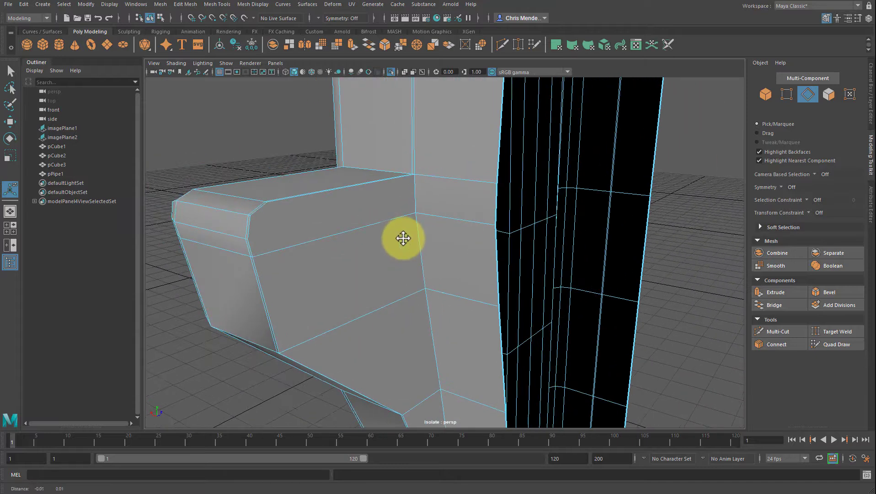
pyautogui.hotkey('ctrl', 'shift', 'x')
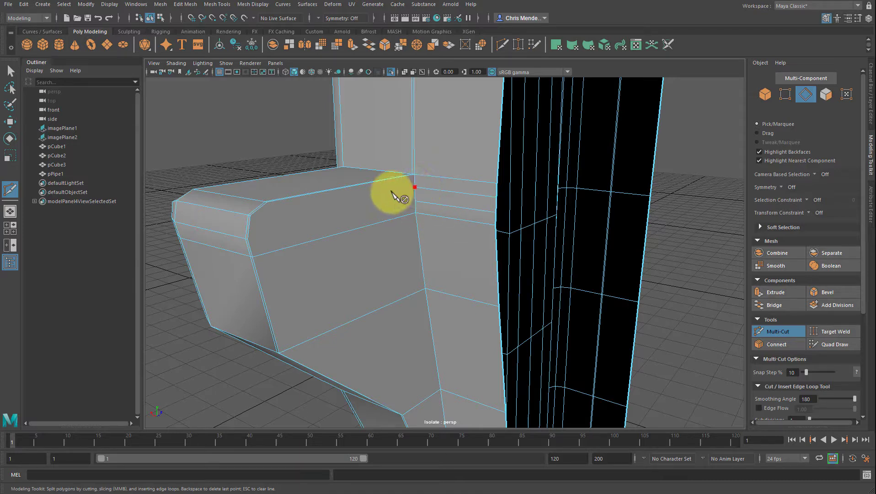
pyautogui.click(413, 187)
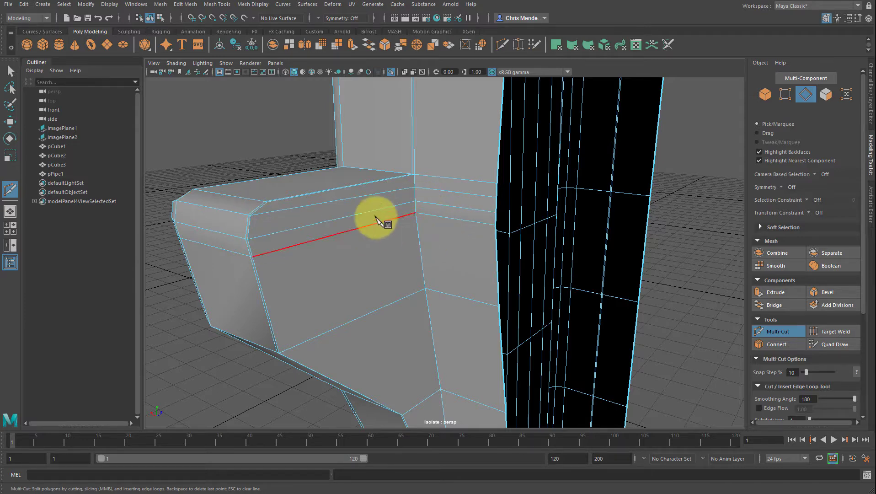
# Cut two edges from the bevelled top corner vertices across the step face of the wrench head
pyautogui.moveTo(338, 218)
pyautogui.keyDown('alt'); pyautogui.mouseDown()
pyautogui.moveTo(352, 230)
pyautogui.moveTo(344, 228)
pyautogui.mouseUp(); pyautogui.keyUp('alt')
pyautogui.keyDown('alt'); pyautogui.moveTo(404, 232); pyautogui.dragTo(372, 251, button='right'); pyautogui.keyUp('alt')
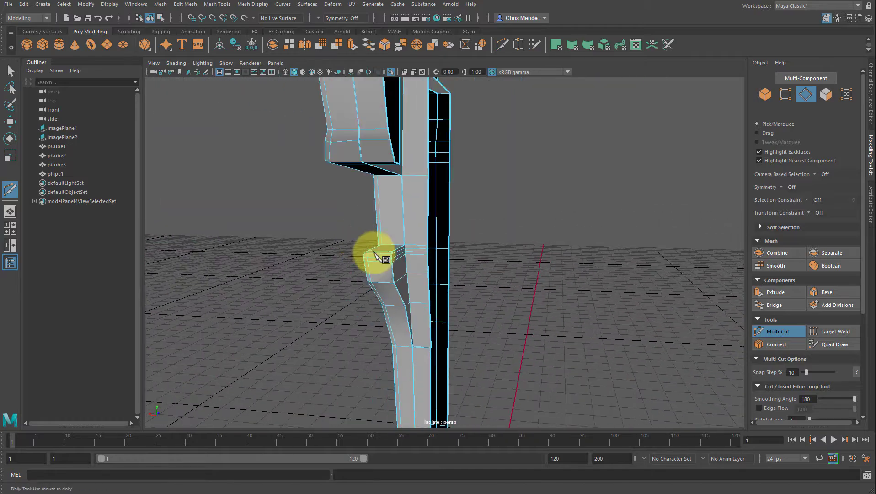
pyautogui.keyDown('alt'); pyautogui.moveTo(375, 262); pyautogui.dragTo(405, 214, button='middle'); pyautogui.keyUp('alt')
pyautogui.keyDown('alt'); pyautogui.moveTo(440, 283); pyautogui.dragTo(432, 164, button='middle'); pyautogui.keyUp('alt')
pyautogui.keyDown('alt'); pyautogui.moveTo(410, 283); pyautogui.dragTo(455, 285); pyautogui.keyUp('alt')
pyautogui.keyDown('alt'); pyautogui.moveTo(456, 286); pyautogui.dragTo(466, 253, button='right'); pyautogui.keyUp('alt')
pyautogui.keyDown('alt'); pyautogui.moveTo(467, 252); pyautogui.dragTo(489, 231); pyautogui.keyUp('alt')
pyautogui.keyDown('alt'); pyautogui.moveTo(488, 231); pyautogui.dragTo(528, 234, button='right'); pyautogui.keyUp('alt')
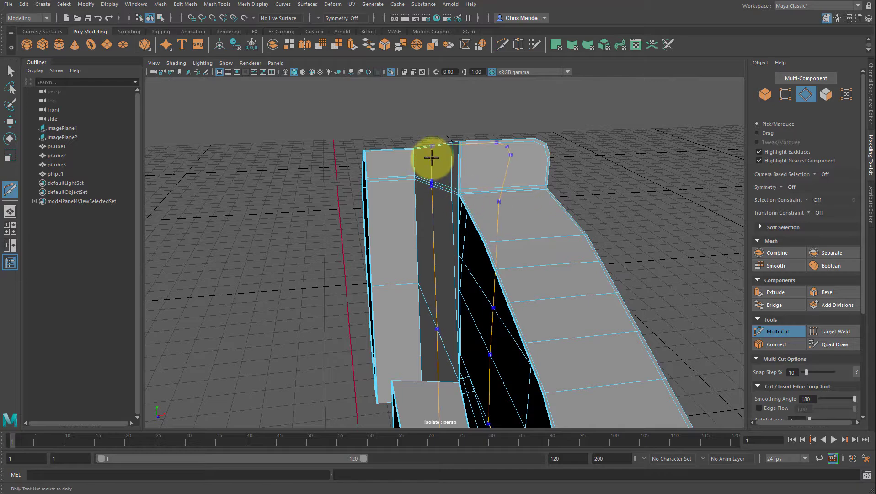
pyautogui.keyDown('alt'); pyautogui.moveTo(442, 163); pyautogui.dragTo(467, 166); pyautogui.keyUp('alt')
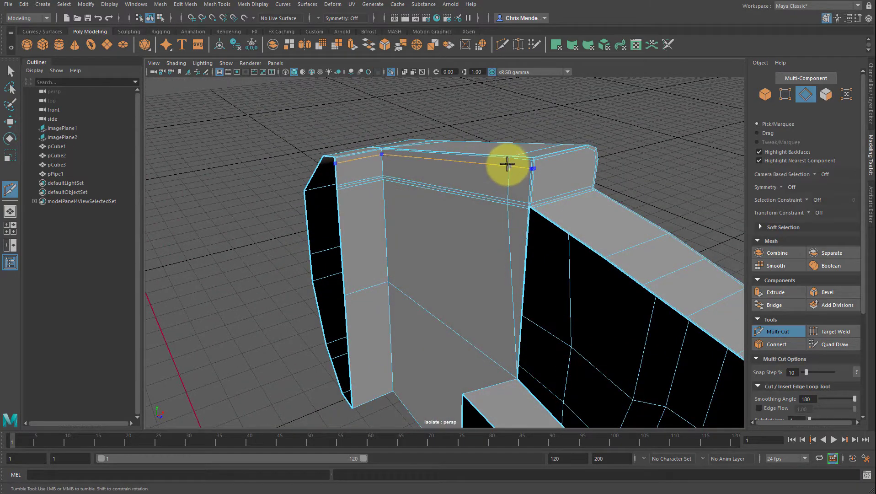
pyautogui.keyDown('alt'); pyautogui.moveTo(514, 176); pyautogui.dragTo(469, 183); pyautogui.keyUp('alt')
pyautogui.keyDown('alt'); pyautogui.moveTo(474, 188); pyautogui.dragTo(493, 189, button='right'); pyautogui.keyUp('alt')
pyautogui.keyDown('alt'); pyautogui.moveTo(492, 189); pyautogui.dragTo(490, 185, button='middle'); pyautogui.keyUp('alt')
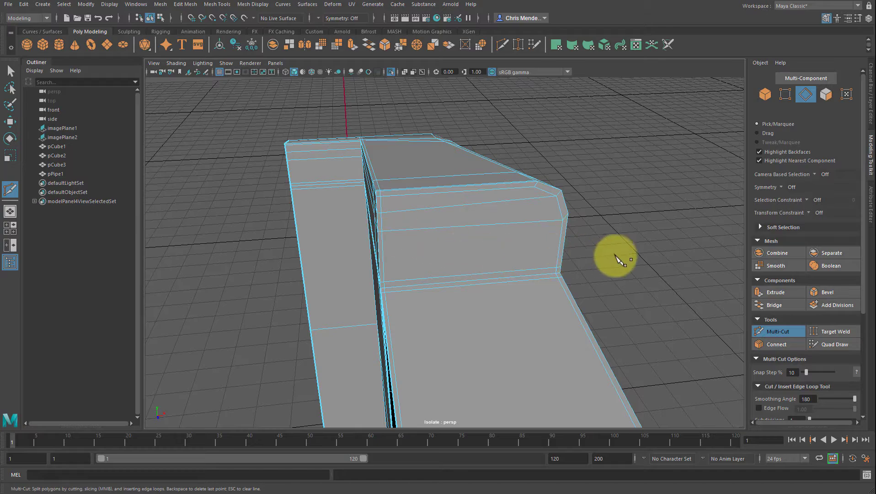
# Cut two edges across the back end of the head's top face, from the bevelled corner vertices to the opposite edge, and leave Multi-Cut
pyautogui.keyDown('alt'); pyautogui.moveTo(615, 259); pyautogui.dragTo(573, 254); pyautogui.keyUp('alt')
pyautogui.keyDown('alt'); pyautogui.moveTo(572, 254); pyautogui.dragTo(453, 192, button='right'); pyautogui.keyUp('alt')
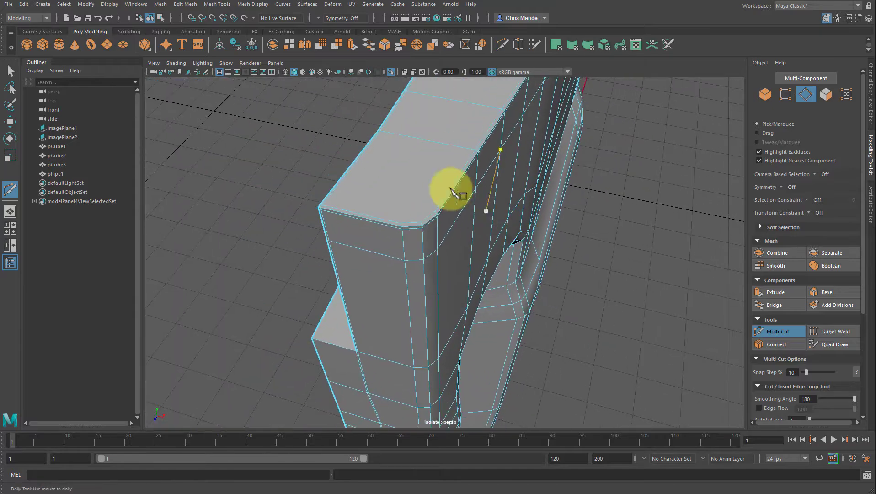
pyautogui.keyDown('alt'); pyautogui.moveTo(370, 196); pyautogui.dragTo(398, 208); pyautogui.keyUp('alt')
pyautogui.keyDown('alt'); pyautogui.moveTo(398, 208); pyautogui.dragTo(432, 228, button='right'); pyautogui.keyUp('alt')
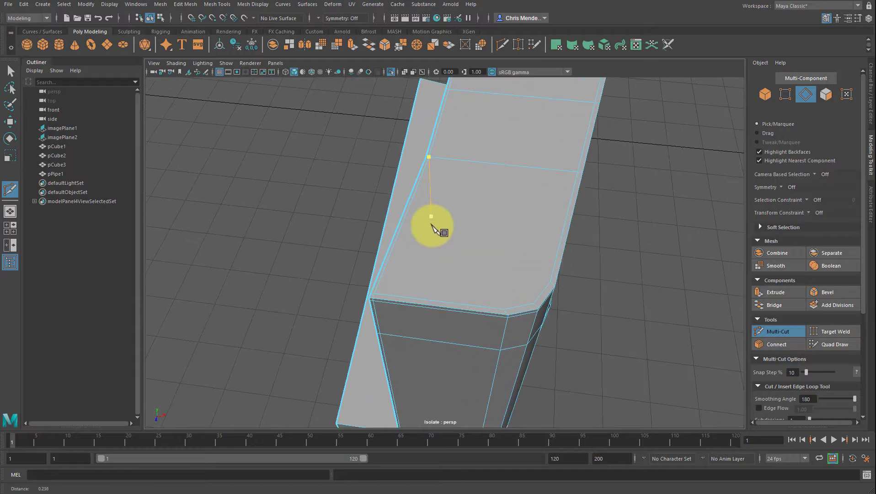
pyautogui.click(550, 281)
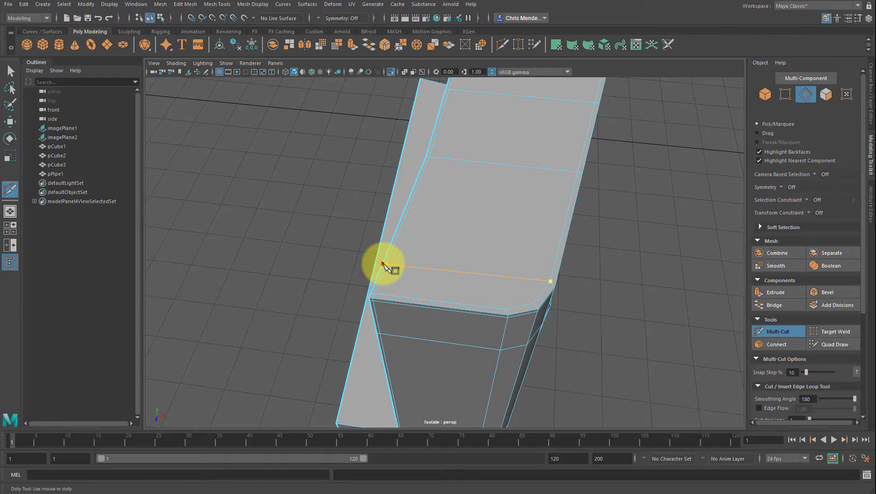
pyautogui.rightClick(480, 285)
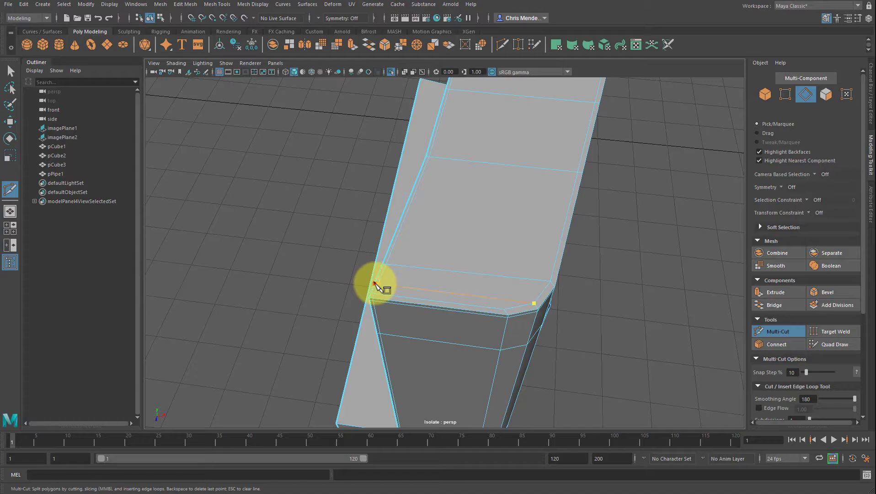
pyautogui.keyDown('alt'); pyautogui.moveTo(572, 346); pyautogui.dragTo(556, 256); pyautogui.keyUp('alt')
pyautogui.press('q')
# Return pCube1 to object mode and apply Cleanup to select its faces with more than 4 sides
pyautogui.moveTo(457, 195); pyautogui.dragTo(507, 94, button='right')
pyautogui.keyDown('alt'); pyautogui.moveTo(578, 157); pyautogui.dragTo(571, 190); pyautogui.keyUp('alt')
pyautogui.click(157, 5)
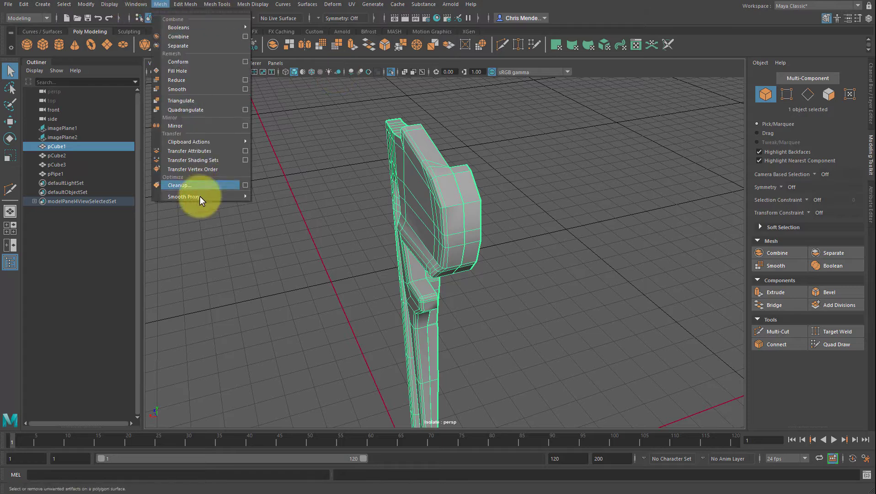
pyautogui.click(245, 185)
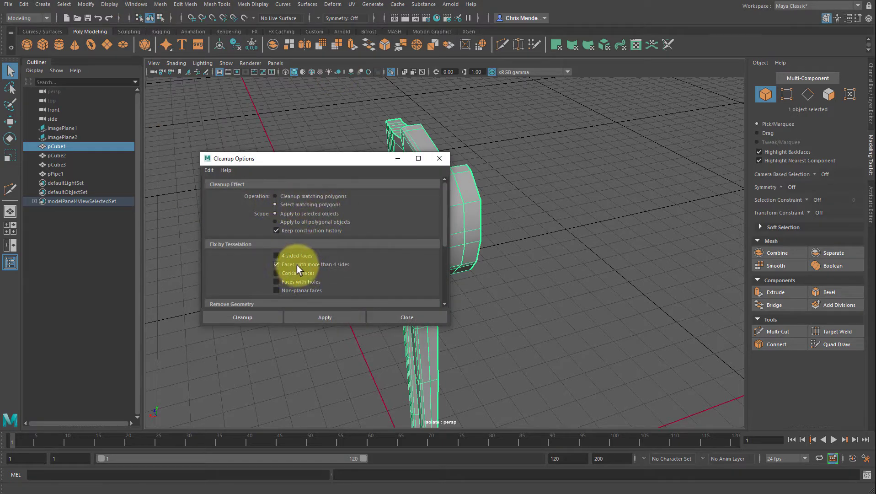
pyautogui.click(329, 316)
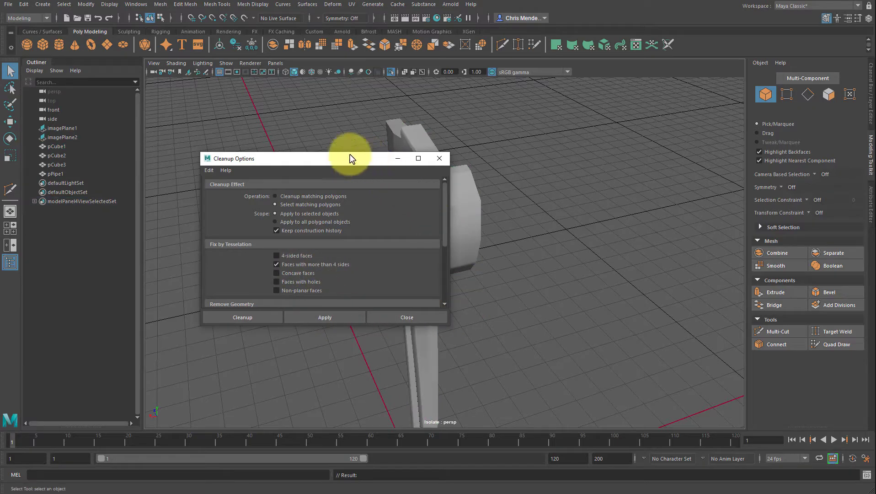
# Close the Cleanup options and reselect pCube1
pyautogui.moveTo(351, 159); pyautogui.dragTo(253, 156)
pyautogui.keyDown('alt'); pyautogui.moveTo(446, 211); pyautogui.dragTo(593, 259); pyautogui.keyUp('alt')
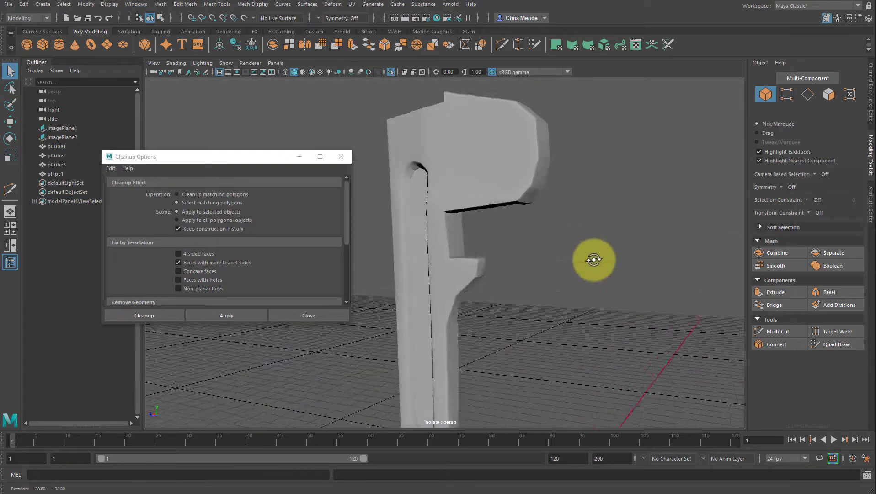
pyautogui.click(341, 156)
pyautogui.click(440, 188)
pyautogui.scroll(-2, 627, 320)
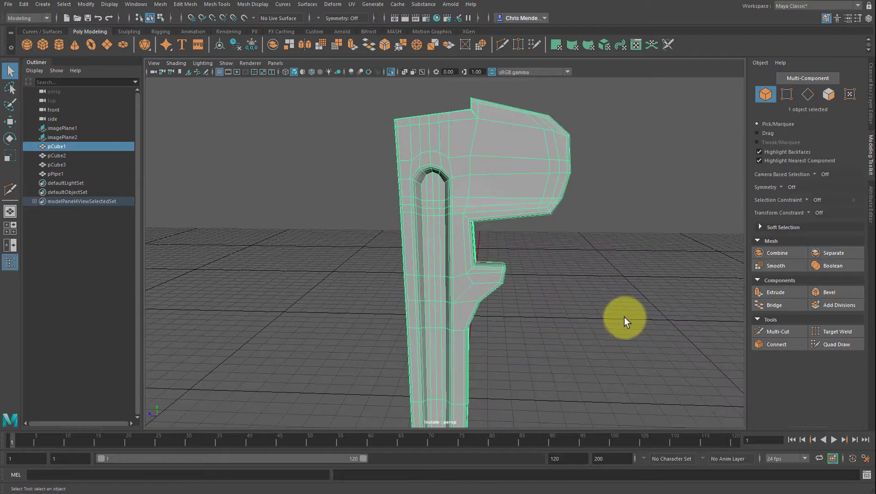
# Examine the smoothed wrench from several angles and compare its jaw notch with the side reference image
pyautogui.click(626, 300)
pyautogui.keyDown('alt'); pyautogui.moveTo(651, 303); pyautogui.dragTo(380, 223); pyautogui.keyUp('alt')
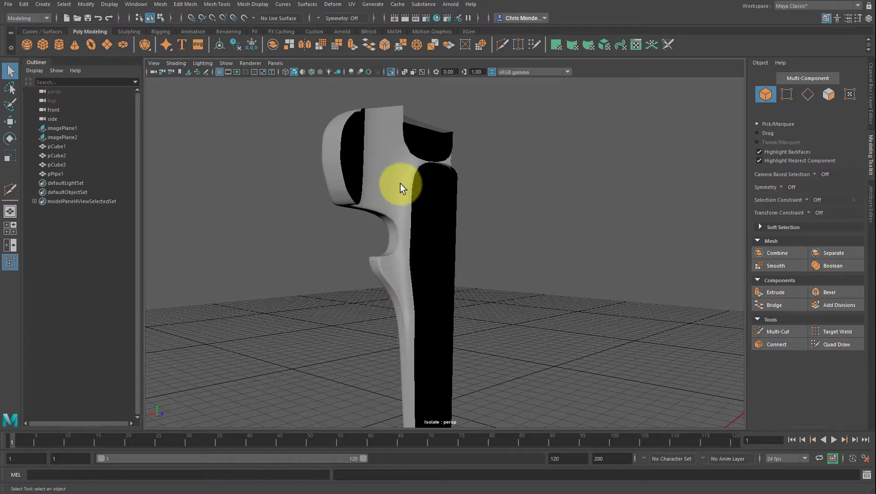
pyautogui.keyDown('alt'); pyautogui.moveTo(403, 292); pyautogui.dragTo(414, 156); pyautogui.keyUp('alt')
pyautogui.keyDown('alt'); pyautogui.moveTo(445, 271); pyautogui.dragTo(518, 241); pyautogui.keyUp('alt')
pyautogui.press('space')
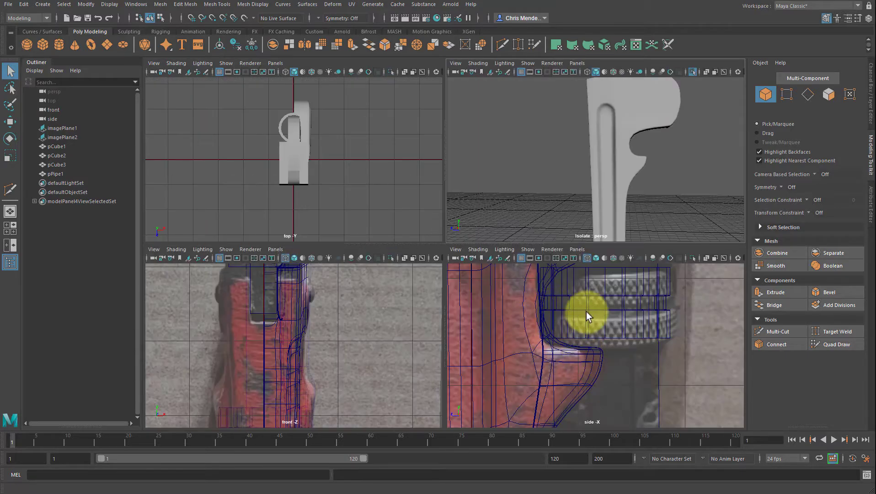
pyautogui.keyDown('alt'); pyautogui.moveTo(586, 312); pyautogui.dragTo(610, 314, button='middle'); pyautogui.keyUp('alt')
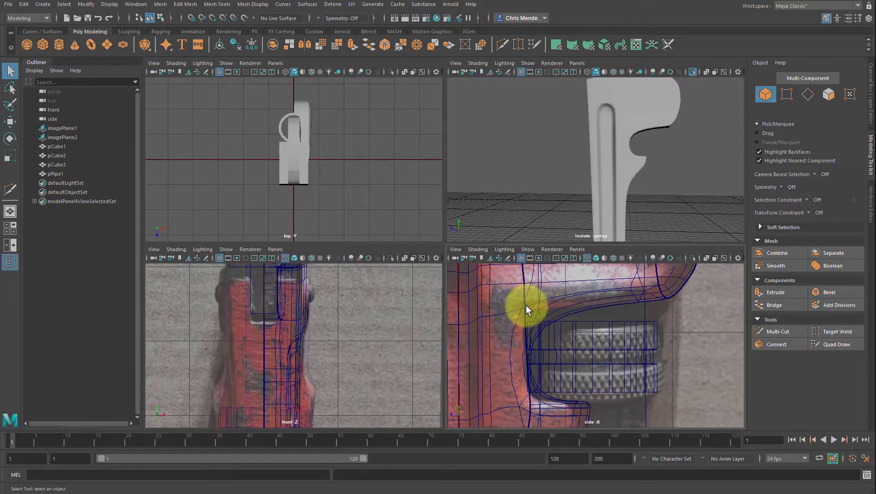
pyautogui.keyDown('alt'); pyautogui.moveTo(544, 306); pyautogui.dragTo(595, 432, button='middle'); pyautogui.keyUp('alt')
pyautogui.keyDown('alt'); pyautogui.moveTo(595, 311); pyautogui.dragTo(574, 166, button='middle'); pyautogui.keyUp('alt')
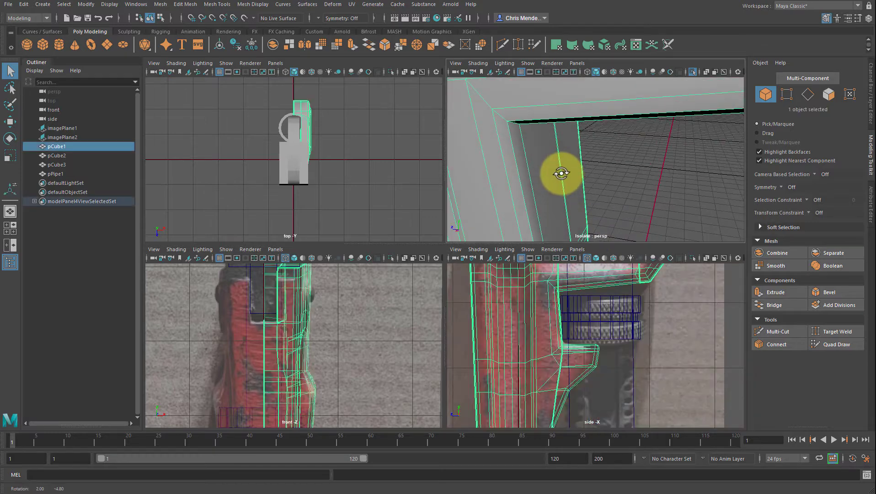
# Select the edges running through the upper inner corner of pCube1's jaw notch and bevel them with 2 segments
pyautogui.keyDown('alt'); pyautogui.moveTo(562, 170); pyautogui.dragTo(551, 141); pyautogui.keyUp('alt')
pyautogui.press('F10')
pyautogui.doubleClick(534, 112)
pyautogui.keyDown('shift'); pyautogui.doubleClick(534, 112); pyautogui.keyUp('shift')
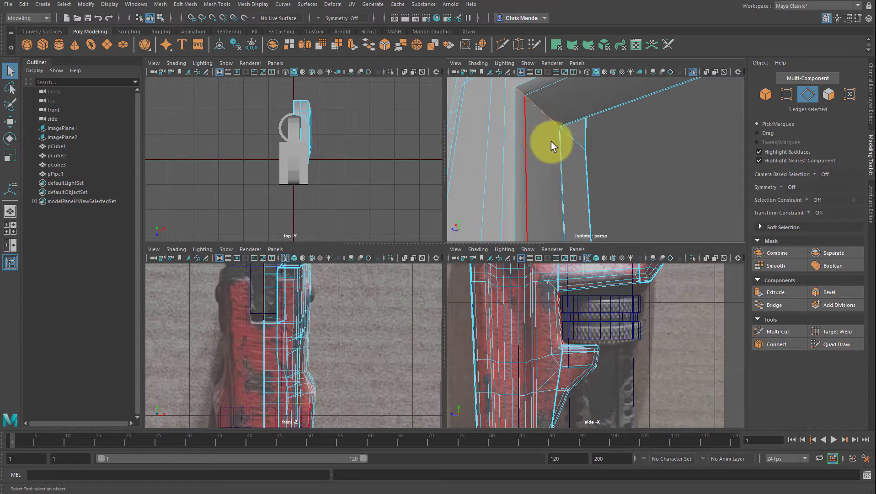
pyautogui.press('space')
pyautogui.keyDown('alt'); pyautogui.moveTo(446, 182); pyautogui.dragTo(491, 187); pyautogui.keyUp('alt')
pyautogui.keyDown('alt'); pyautogui.moveTo(491, 188); pyautogui.dragTo(446, 188, button='right'); pyautogui.keyUp('alt')
pyautogui.keyDown('alt'); pyautogui.moveTo(498, 196); pyautogui.dragTo(496, 148, button='right'); pyautogui.keyUp('alt')
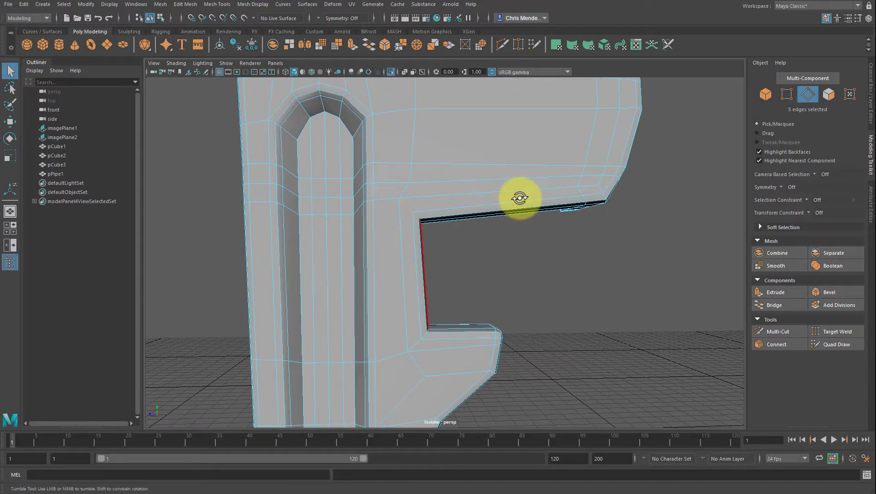
pyautogui.keyDown('alt'); pyautogui.moveTo(519, 198); pyautogui.dragTo(508, 190); pyautogui.keyUp('alt')
pyautogui.click(385, 47)
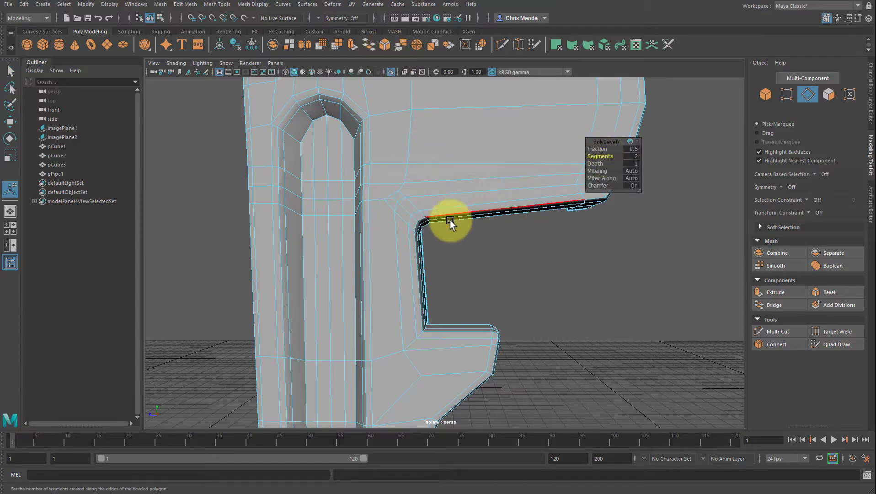
# Increase the upper corner bevel's fraction to fit the rounded notch in the side reference image
pyautogui.press('space')
pyautogui.press('space')
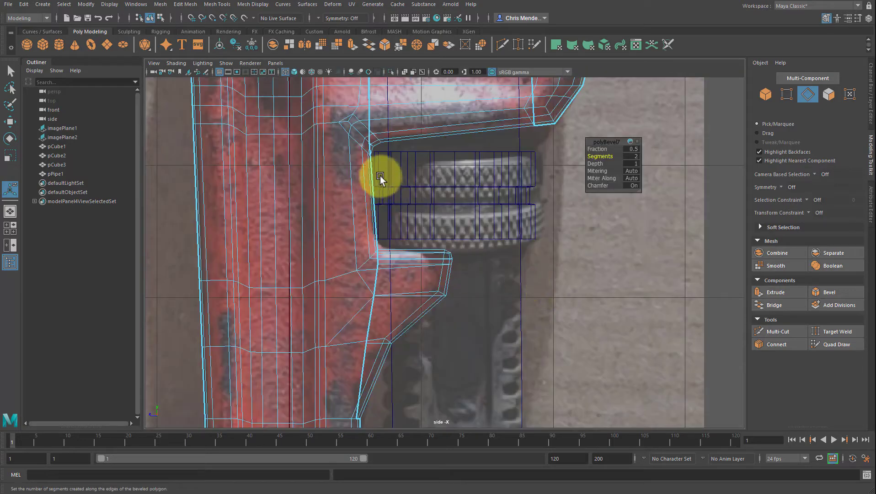
pyautogui.keyDown('alt'); pyautogui.moveTo(380, 176); pyautogui.dragTo(368, 217, button='middle'); pyautogui.keyUp('alt')
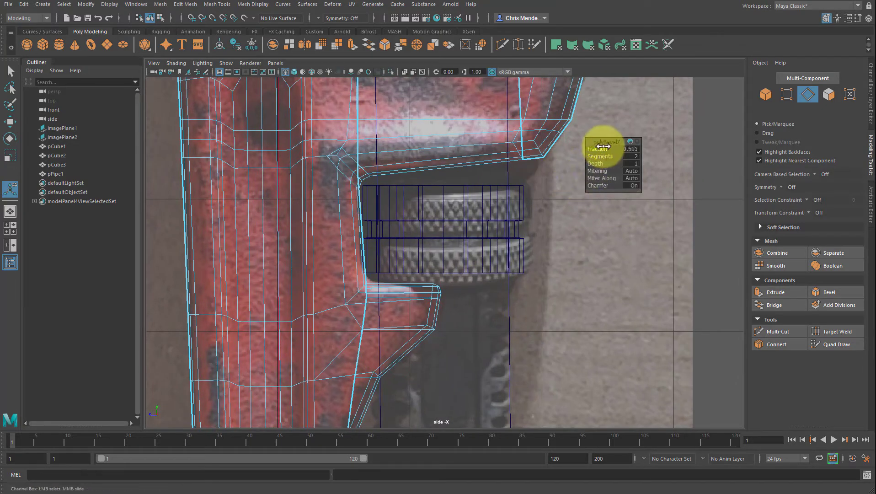
pyautogui.moveTo(629, 149); pyautogui.dragTo(663, 151)
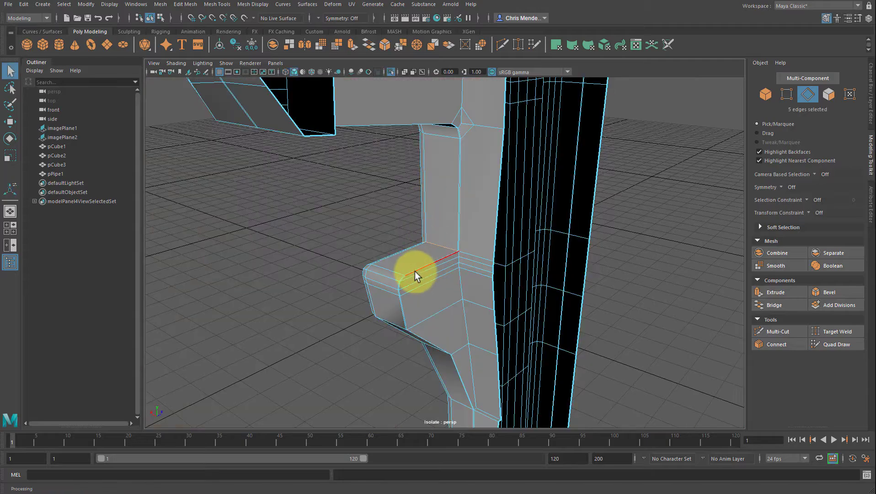
# Select the edges through the notch's lower inner corner, including those running down the back side of the small ledge
pyautogui.keyDown('alt'); pyautogui.moveTo(414, 271); pyautogui.dragTo(529, 270); pyautogui.keyUp('alt')
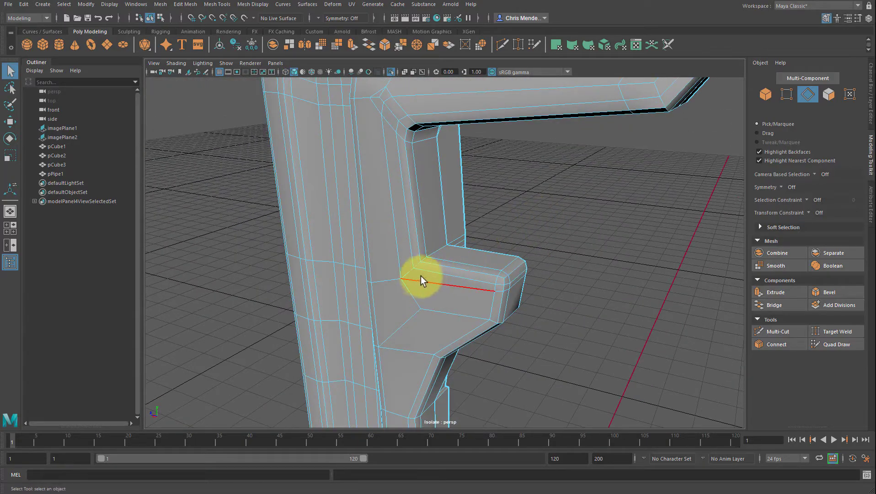
pyautogui.doubleClick(412, 272)
pyautogui.moveTo(412, 273)
pyautogui.keyDown('alt'); pyautogui.mouseDown()
pyautogui.moveTo(524, 257)
pyautogui.moveTo(415, 256)
pyautogui.mouseUp(); pyautogui.keyUp('alt')
pyautogui.keyDown('alt'); pyautogui.moveTo(414, 256); pyautogui.dragTo(540, 263, button='right'); pyautogui.keyUp('alt')
pyautogui.keyDown('shift'); pyautogui.doubleClick(533, 254); pyautogui.keyUp('shift')
pyautogui.keyDown('alt'); pyautogui.moveTo(558, 276); pyautogui.dragTo(520, 229); pyautogui.keyUp('alt')
pyautogui.keyDown('alt'); pyautogui.moveTo(520, 228); pyautogui.dragTo(534, 234, button='right'); pyautogui.keyUp('alt')
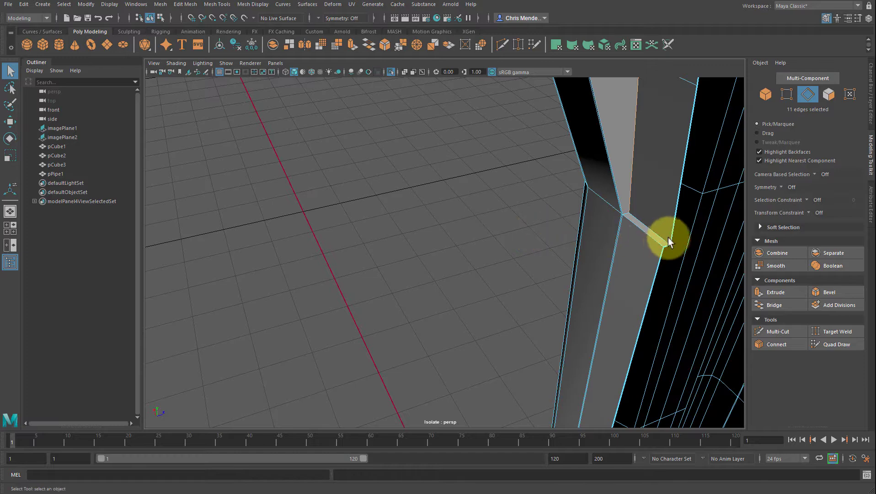
pyautogui.keyDown('shift'); pyautogui.click(635, 197); pyautogui.keyUp('shift')
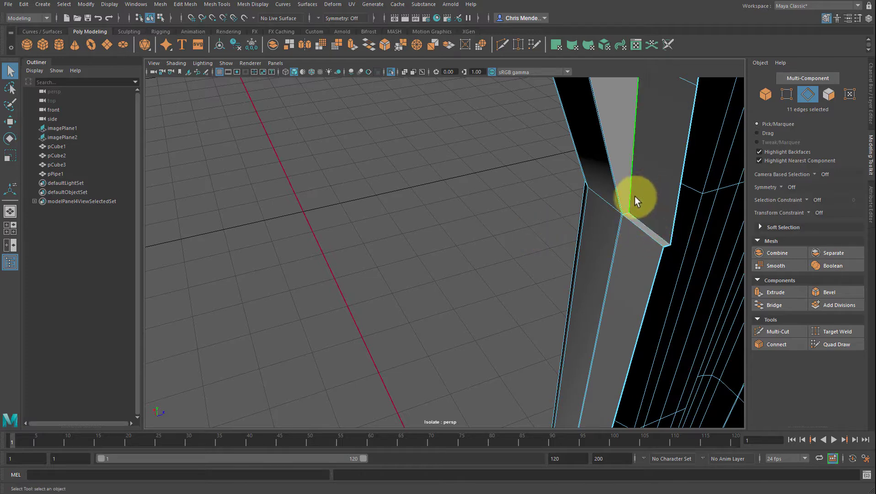
# Refine the edge selection below the ledge by dropping the stray edges at its lower end
pyautogui.keyDown('alt'); pyautogui.moveTo(635, 196); pyautogui.dragTo(638, 199); pyautogui.keyUp('alt')
pyautogui.keyDown('alt'); pyautogui.moveTo(700, 203); pyautogui.dragTo(608, 215, button='right'); pyautogui.keyUp('alt')
pyautogui.keyDown('alt'); pyautogui.moveTo(608, 216); pyautogui.dragTo(545, 197); pyautogui.keyUp('alt')
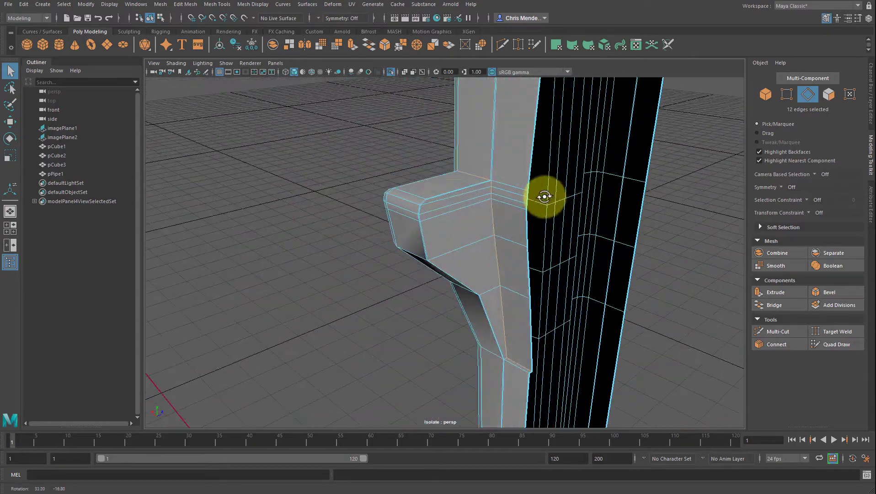
pyautogui.keyDown('shift'); pyautogui.click(509, 359); pyautogui.keyUp('shift')
pyautogui.keyDown('alt'); pyautogui.moveTo(541, 346); pyautogui.dragTo(569, 285); pyautogui.keyUp('alt')
pyautogui.keyDown('shift'); pyautogui.click(516, 296); pyautogui.keyUp('shift')
pyautogui.keyDown('alt'); pyautogui.moveTo(516, 296); pyautogui.dragTo(663, 329); pyautogui.keyUp('alt')
pyautogui.keyDown('shift'); pyautogui.click(508, 307); pyautogui.keyUp('shift')
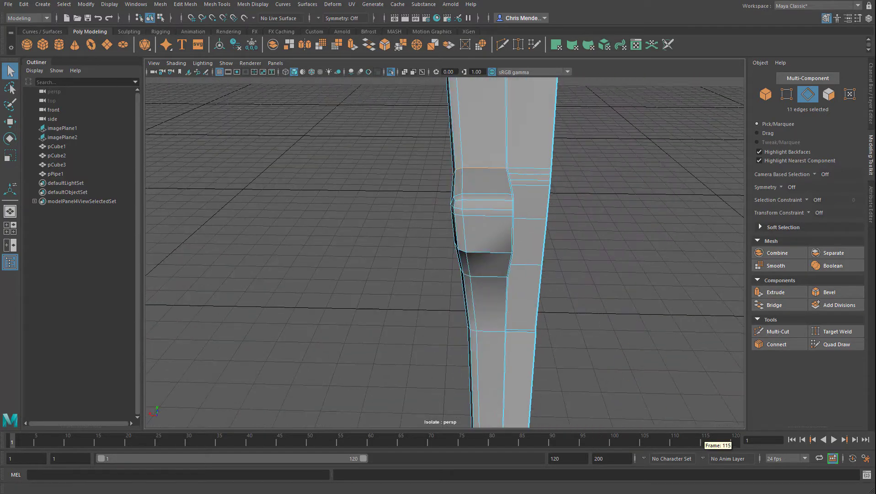
# Try to bevel the selected lower notch edges, including the lowest edge below the ledge
pyautogui.click(380, 47)
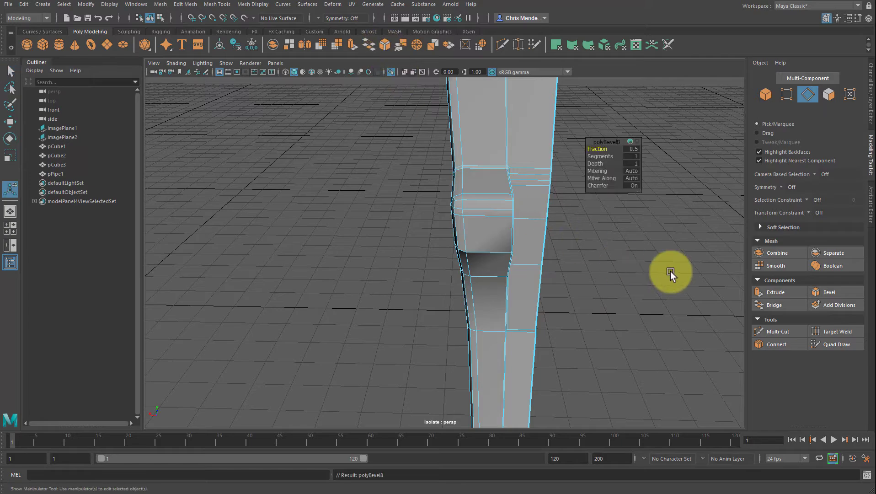
pyautogui.keyDown('alt'); pyautogui.moveTo(670, 271); pyautogui.dragTo(583, 261); pyautogui.keyUp('alt')
pyautogui.hotkey('ctrl', 'z')
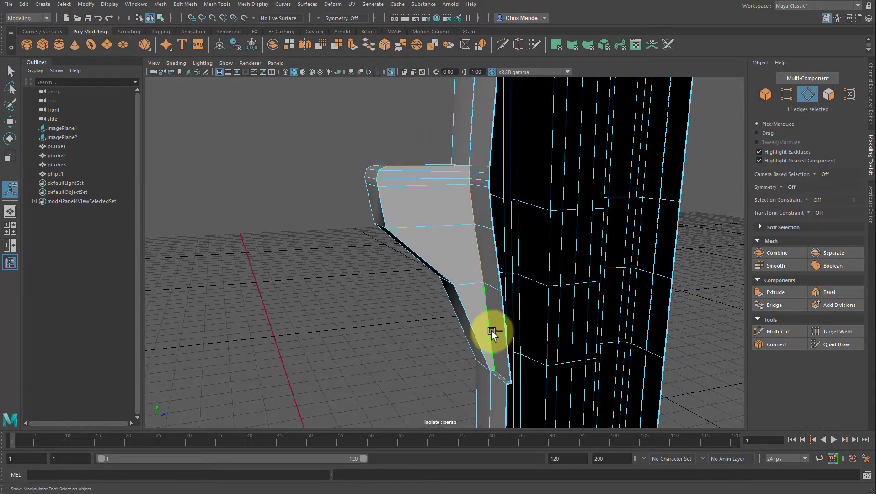
# Remove the lowest edge below the ledge from the selection and bevel the remaining lower notch corner edges
pyautogui.keyDown('ctrl'); pyautogui.click(492, 334); pyautogui.keyUp('ctrl')
pyautogui.hotkey('ctrl', 'b')
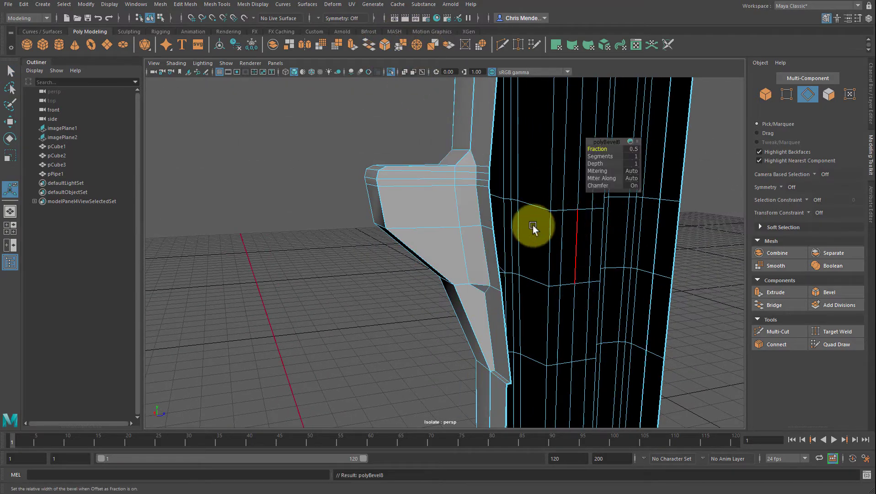
pyautogui.keyDown('alt'); pyautogui.moveTo(530, 226); pyautogui.dragTo(709, 231); pyautogui.keyUp('alt')
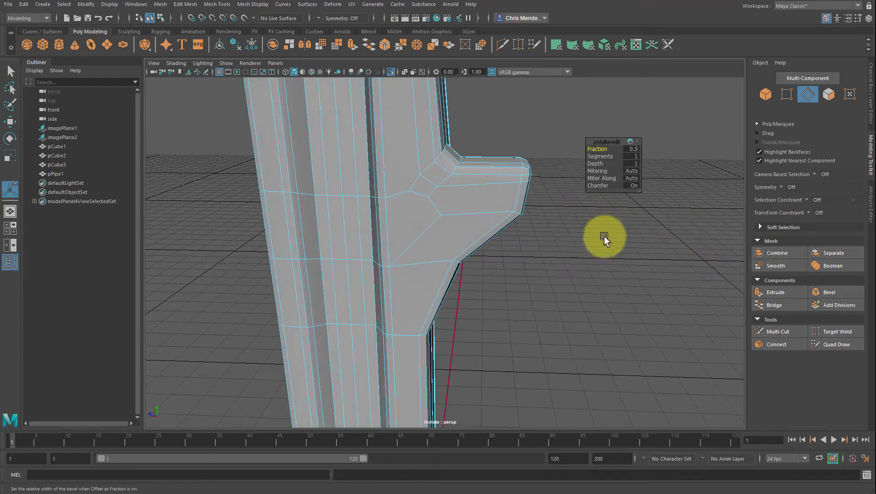
pyautogui.keyDown('alt'); pyautogui.moveTo(604, 236); pyautogui.dragTo(506, 222); pyautogui.keyUp('alt')
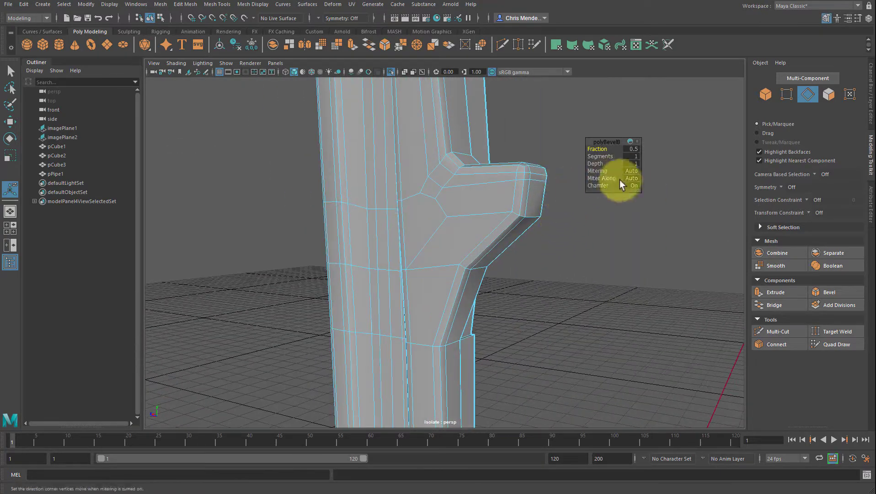
# Set the lower corner bevel's fraction to about 0.394 with 1 segment, matching the notch in the side reference image
pyautogui.press('space')
pyautogui.scroll(8, 591, 370)
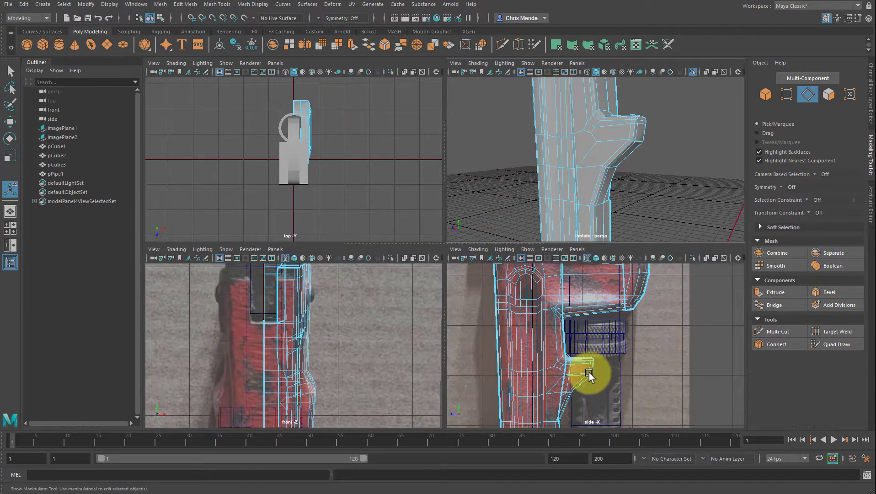
pyautogui.press('space')
pyautogui.hotkey('ctrl', 'b')
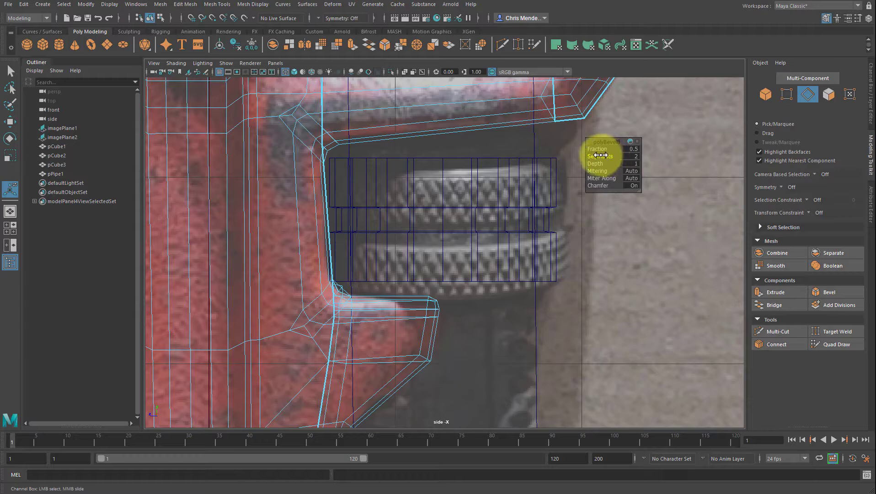
pyautogui.moveTo(585, 149); pyautogui.dragTo(531, 149)
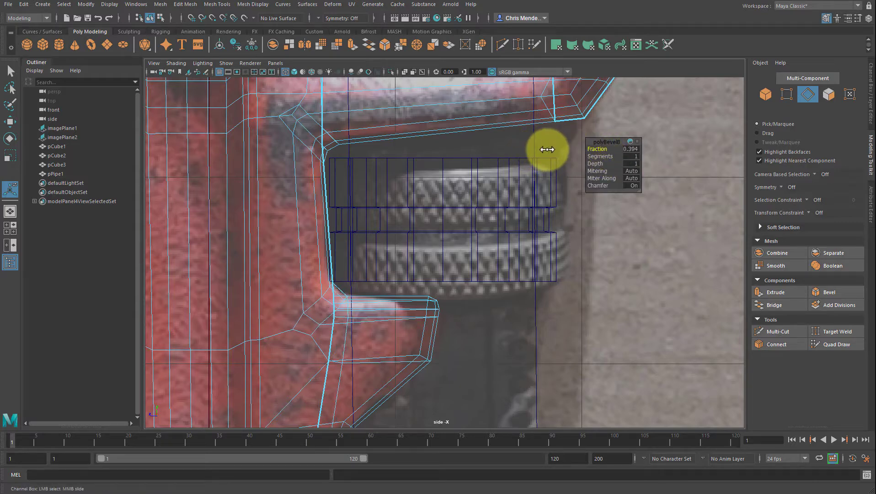
pyautogui.press('space')
pyautogui.moveTo(680, 171)
pyautogui.keyDown('alt'); pyautogui.mouseDown()
pyautogui.moveTo(545, 170)
pyautogui.moveTo(690, 176)
pyautogui.mouseUp(); pyautogui.keyUp('alt')
pyautogui.press('space')
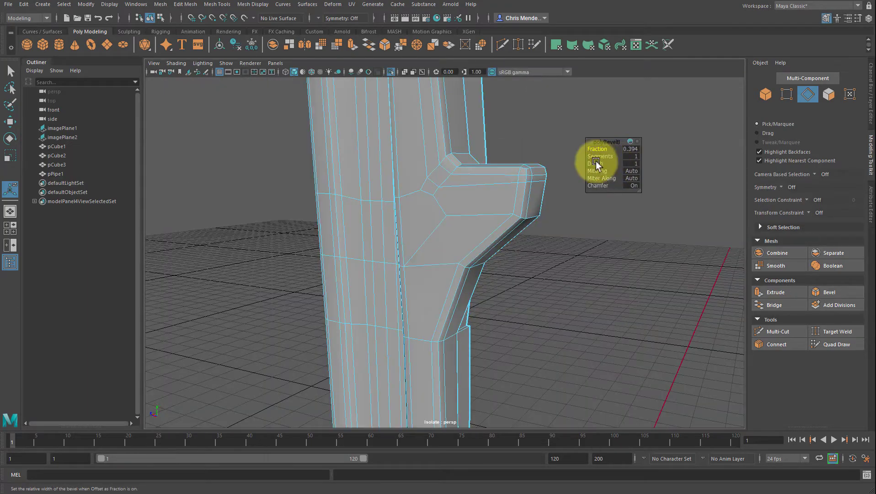
# Target Weld the two neighbouring vertices where the lower corner bevel ends on the wrench's front face
pyautogui.keyDown('alt'); pyautogui.moveTo(595, 165); pyautogui.dragTo(494, 182); pyautogui.keyUp('alt')
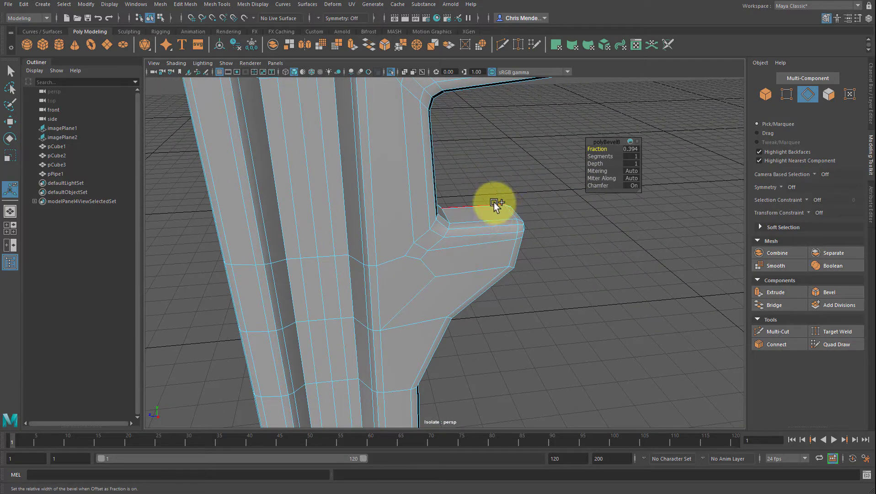
pyautogui.hotkey('ctrl', 'shift', 'x')
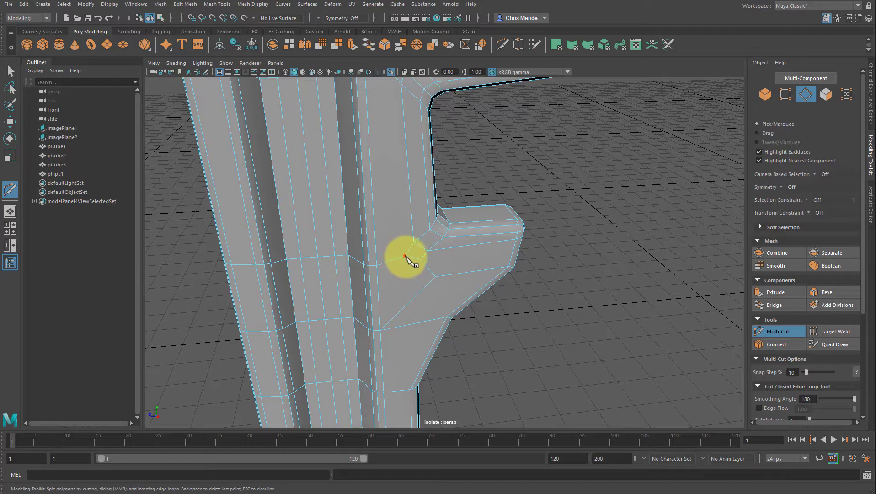
pyautogui.rightClick(416, 260)
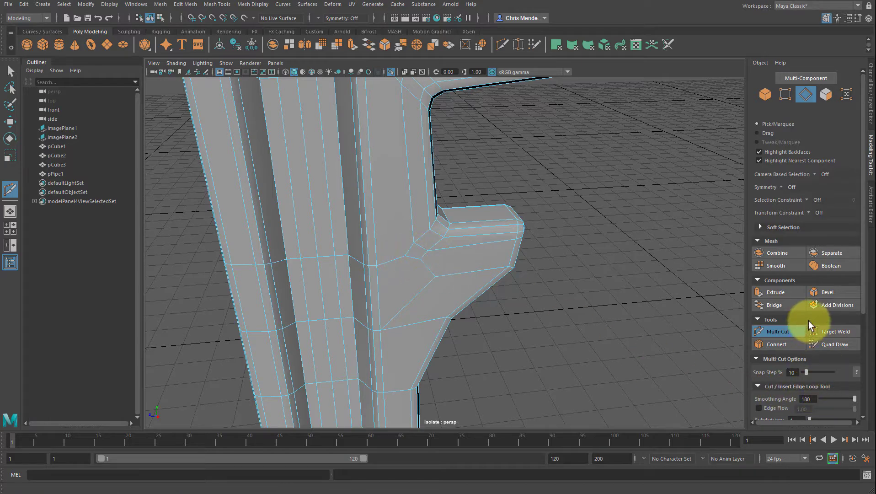
pyautogui.click(813, 330)
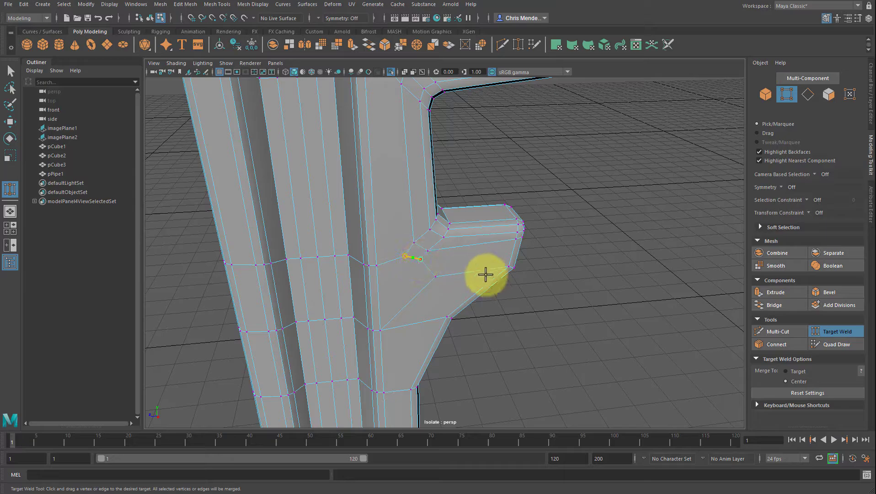
# Try to weld the vertices of the small triangle where the bevel ends on the back side below the ledge
pyautogui.keyDown('alt'); pyautogui.moveTo(486, 274); pyautogui.dragTo(452, 248); pyautogui.keyUp('alt')
pyautogui.keyDown('alt'); pyautogui.moveTo(467, 297); pyautogui.dragTo(404, 221); pyautogui.keyUp('alt')
pyautogui.moveTo(482, 269)
pyautogui.keyDown('alt'); pyautogui.mouseDown()
pyautogui.moveTo(382, 252)
pyautogui.moveTo(487, 274)
pyautogui.mouseUp(); pyautogui.keyUp('alt')
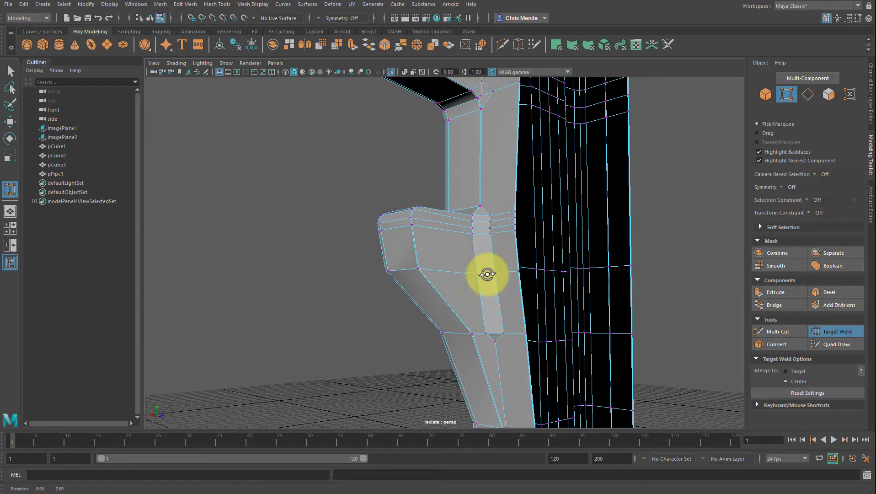
pyautogui.keyDown('alt'); pyautogui.moveTo(494, 255); pyautogui.dragTo(381, 205, button='middle'); pyautogui.keyUp('alt')
pyautogui.keyDown('alt'); pyautogui.moveTo(376, 207); pyautogui.dragTo(387, 208, button='right'); pyautogui.keyUp('alt')
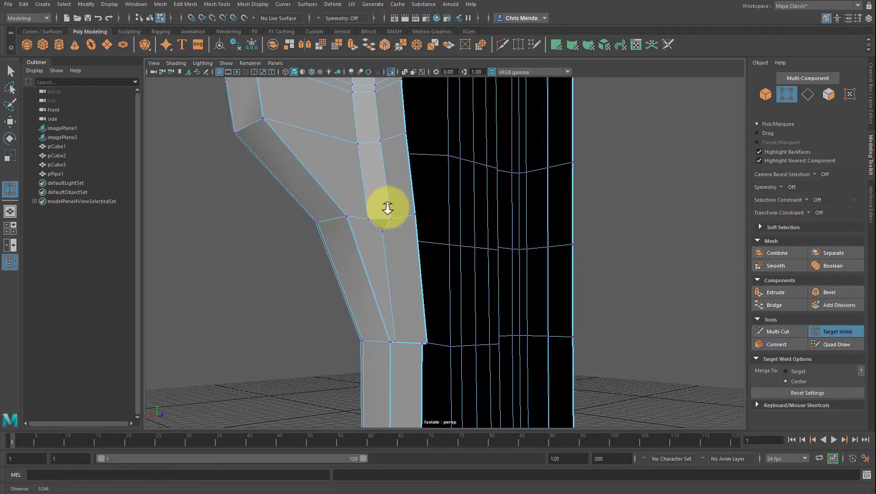
pyautogui.moveTo(385, 219); pyautogui.dragTo(449, 248)
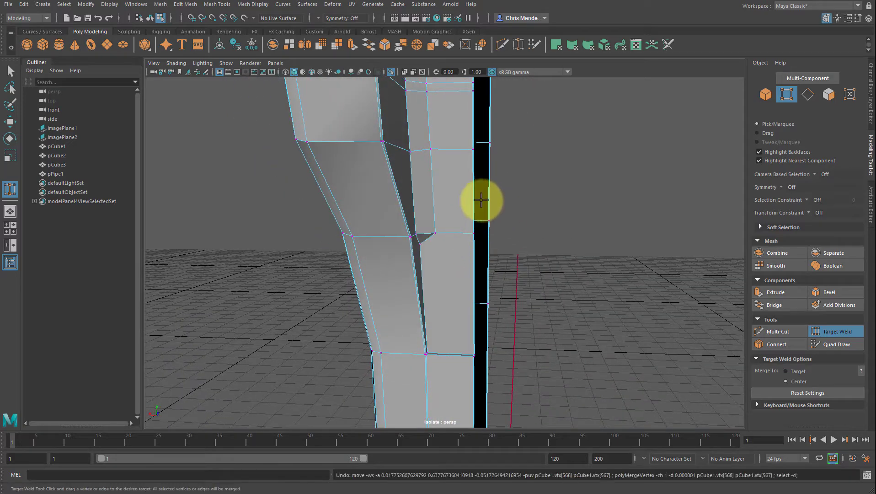
pyautogui.keyDown('alt'); pyautogui.moveTo(482, 197); pyautogui.dragTo(451, 201); pyautogui.keyUp('alt')
# Slide the bevel's 5-edge loop behind the ledge to about 0.64 on X and preview the mesh smoothed
pyautogui.press('q')
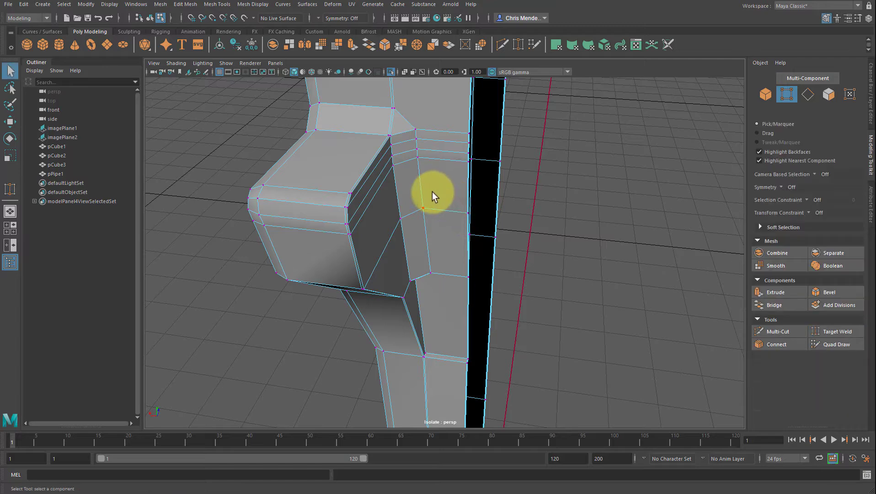
pyautogui.doubleClick(427, 255)
pyautogui.keyDown('alt'); pyautogui.moveTo(427, 255); pyautogui.dragTo(453, 258); pyautogui.keyUp('alt')
pyautogui.press('w')
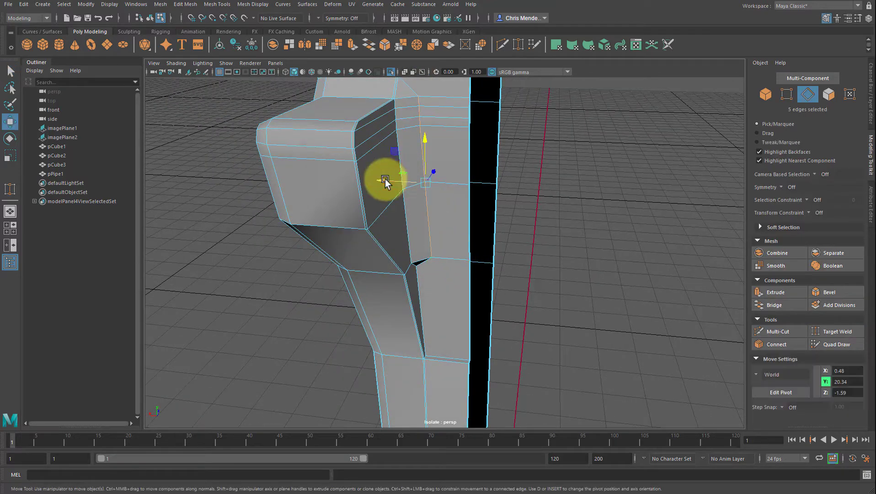
pyautogui.keyDown('ctrl'); pyautogui.keyDown('shift'); pyautogui.moveTo(385, 179); pyautogui.dragTo(391, 249); pyautogui.keyUp('shift'); pyautogui.keyUp('ctrl')
pyautogui.press('3')
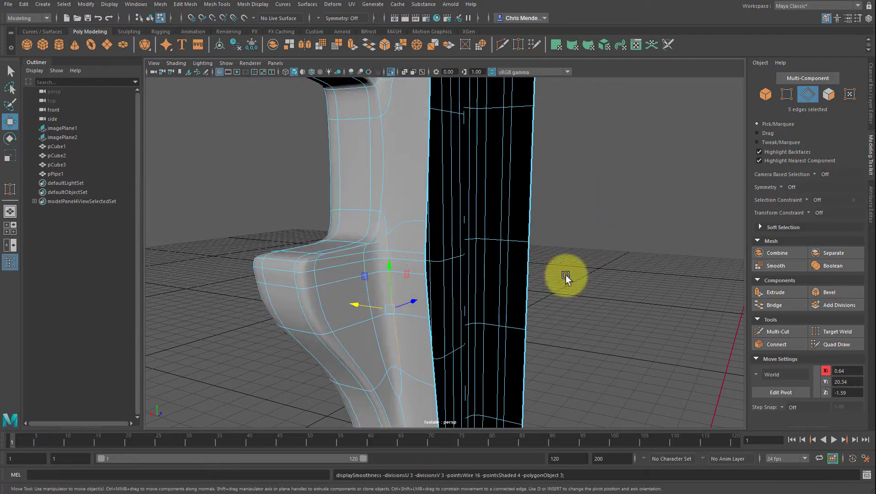
pyautogui.keyDown('alt'); pyautogui.moveTo(435, 316); pyautogui.dragTo(453, 322); pyautogui.keyUp('alt')
pyautogui.press('q')
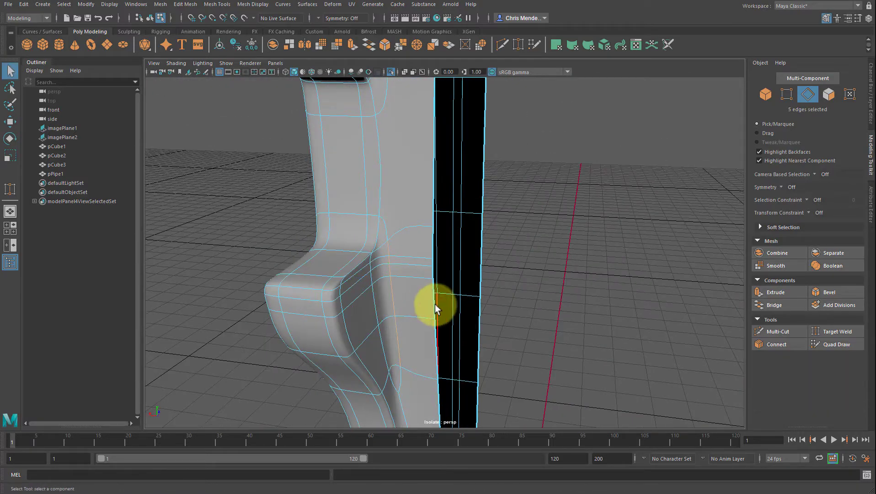
# Return pCube1 to object mode with its smooth preview off, facing the small triangle on the back side below the ledge
pyautogui.moveTo(463, 238); pyautogui.dragTo(463, 238, button='right')
pyautogui.press('1')
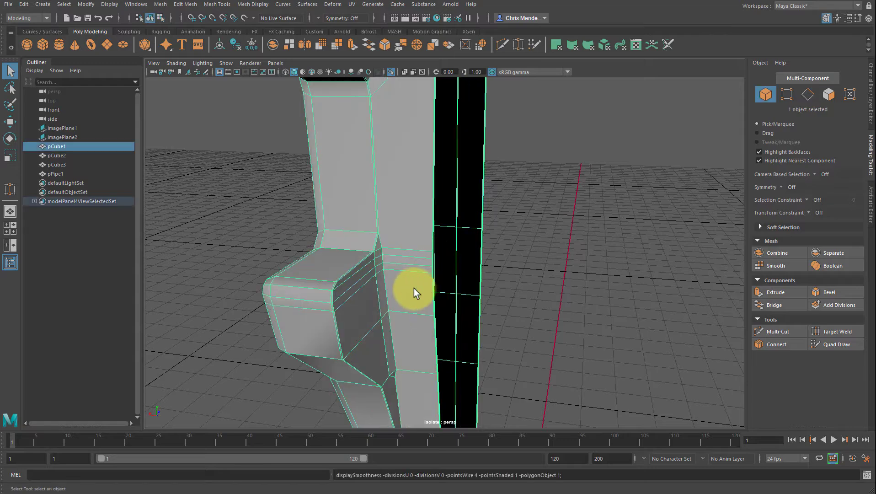
pyautogui.keyDown('alt'); pyautogui.moveTo(402, 281); pyautogui.dragTo(393, 261); pyautogui.keyUp('alt')
pyautogui.keyDown('alt'); pyautogui.moveTo(393, 260); pyautogui.dragTo(394, 241, button='middle'); pyautogui.keyUp('alt')
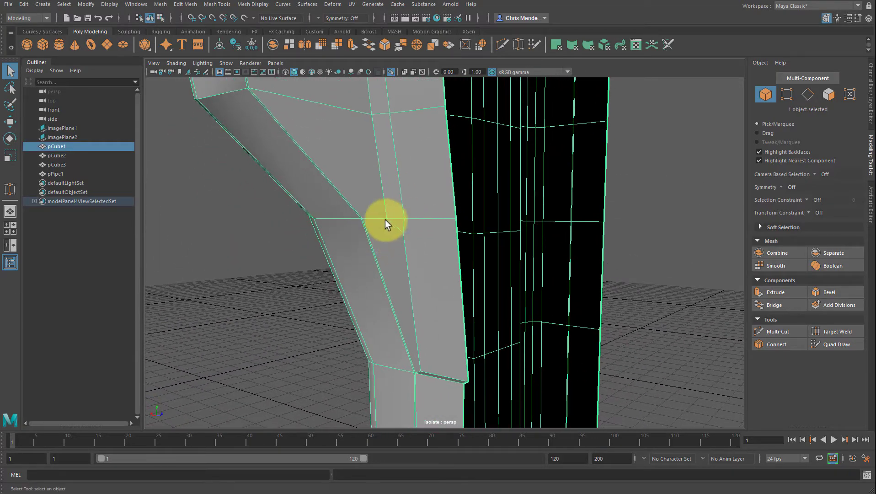
pyautogui.keyDown('alt'); pyautogui.moveTo(384, 221); pyautogui.dragTo(412, 227); pyautogui.keyUp('alt')
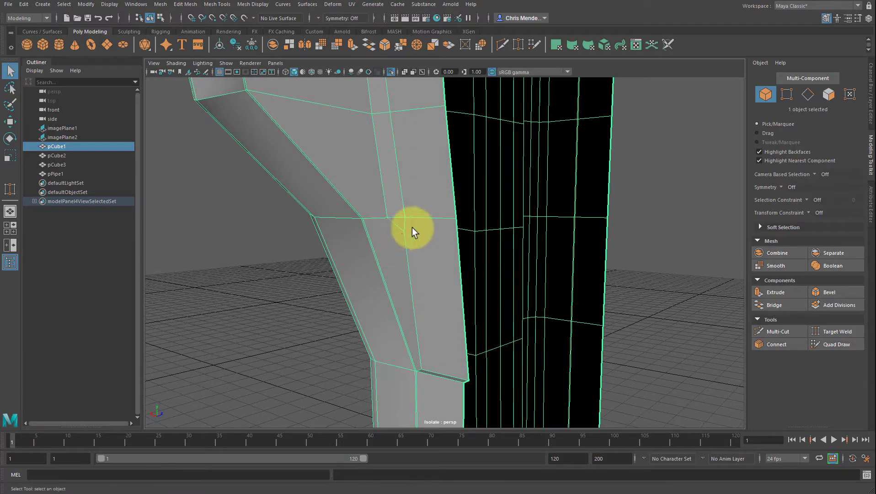
pyautogui.click(822, 330)
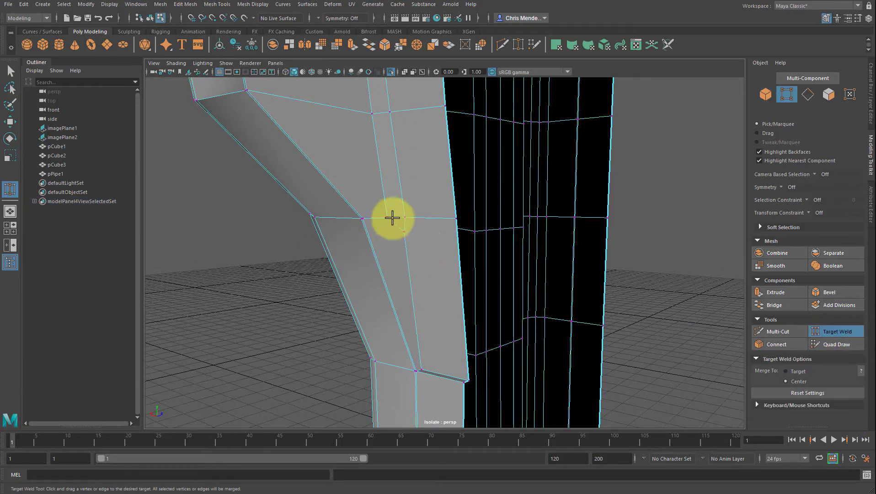
pyautogui.moveTo(404, 217); pyautogui.dragTo(404, 218)
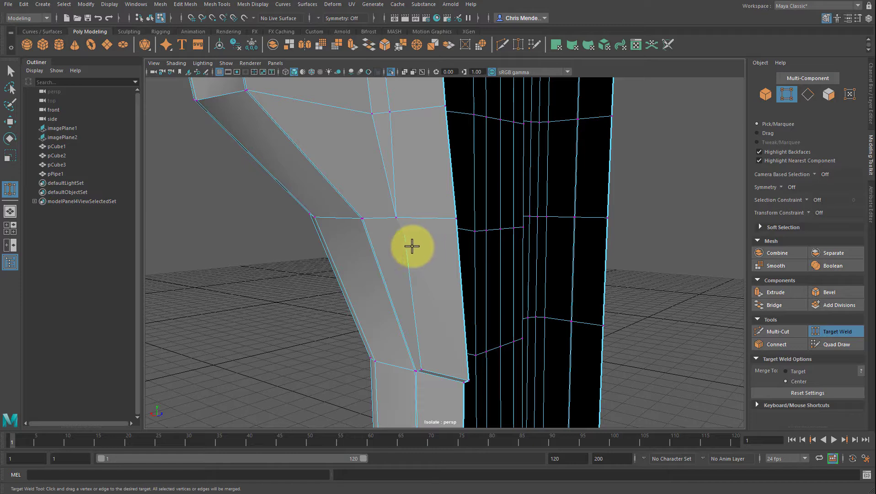
pyautogui.hotkey('ctrl', 'z')
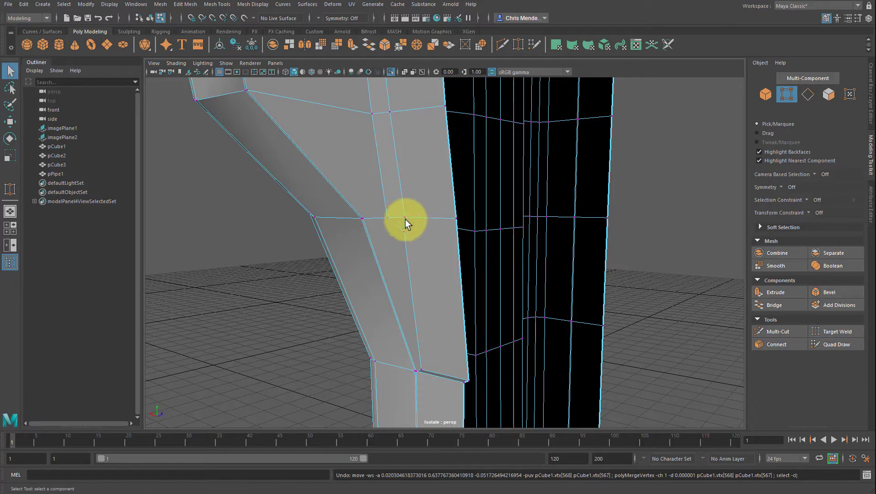
pyautogui.moveTo(407, 231); pyautogui.dragTo(374, 230, button='right')
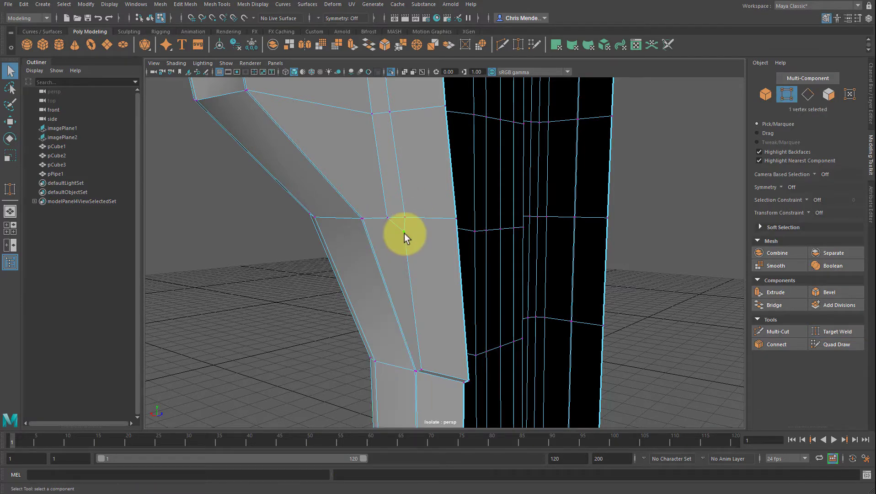
pyautogui.hotkey('ctrl', 'z')
# Set Target Weld to merge to Target and weld the small triangle's lower vertex onto the vertex above it
pyautogui.keyDown('alt'); pyautogui.moveTo(396, 234); pyautogui.dragTo(607, 417); pyautogui.keyUp('alt')
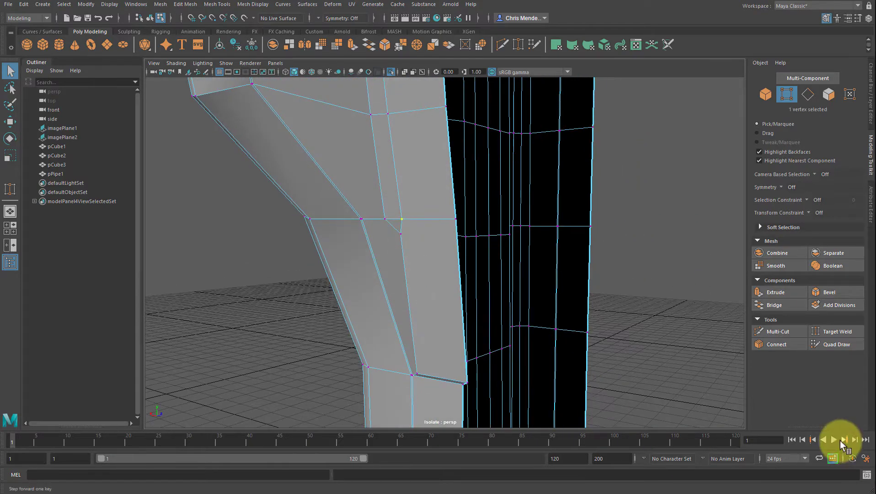
pyautogui.click(834, 328)
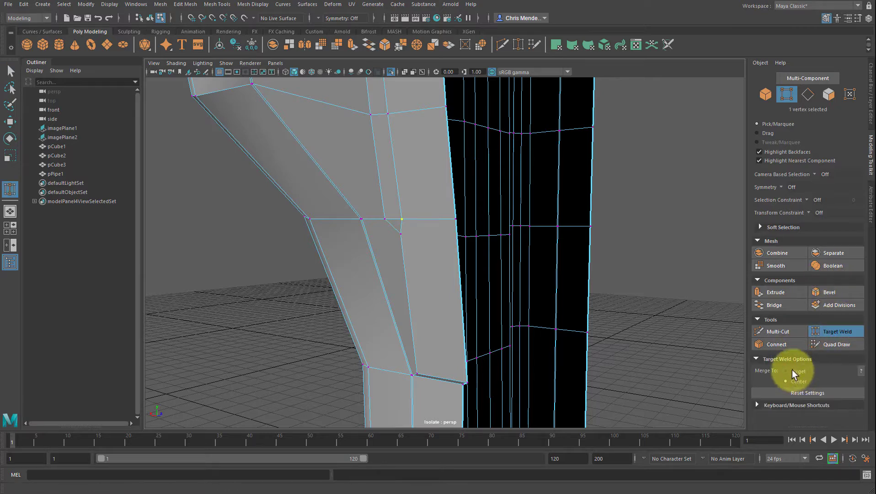
pyautogui.moveTo(400, 232); pyautogui.dragTo(442, 221)
pyautogui.keyDown('alt'); pyautogui.moveTo(442, 221); pyautogui.dragTo(390, 238); pyautogui.keyUp('alt')
# Preview the mesh smoothed and deselected in object mode to examine the welded area and the back of the ledge
pyautogui.press('3')
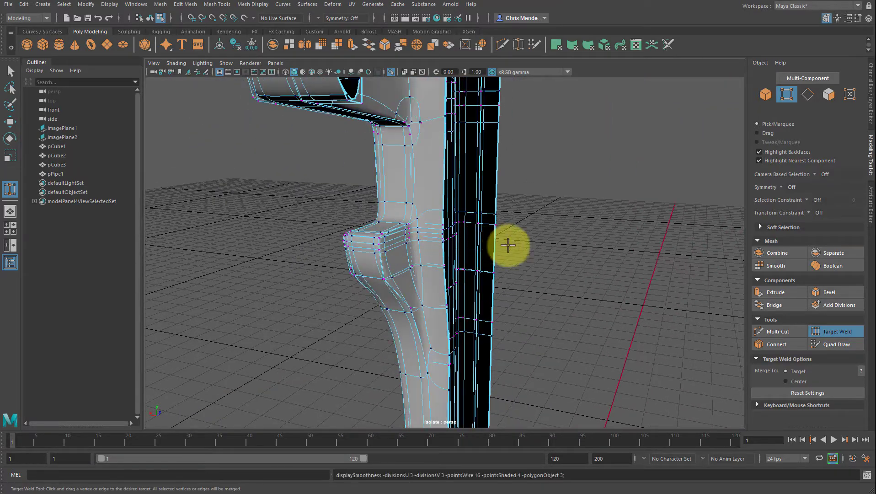
pyautogui.press('q')
pyautogui.moveTo(420, 276); pyautogui.dragTo(461, 247, button='right')
pyautogui.click(608, 229)
pyautogui.keyDown('alt'); pyautogui.moveTo(609, 228); pyautogui.dragTo(561, 210); pyautogui.keyUp('alt')
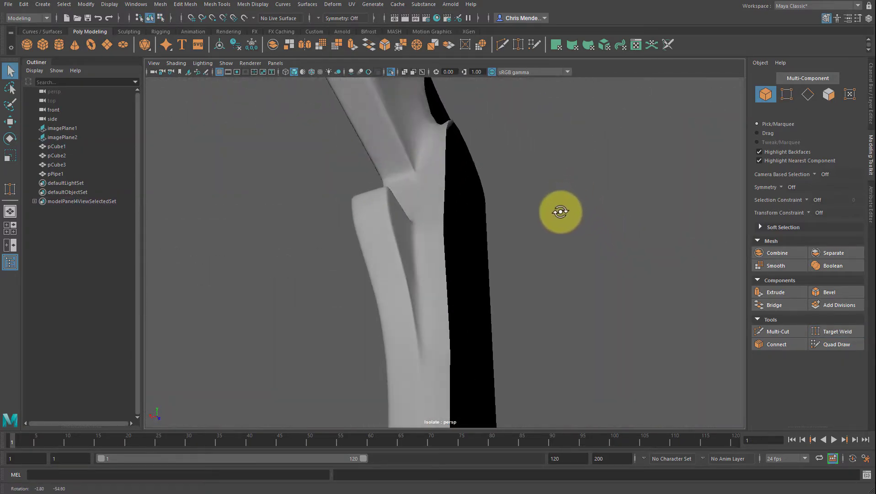
# Select pCube1, turn off its smooth preview and toggle the view's isolation
pyautogui.click(406, 154)
pyautogui.press('1')
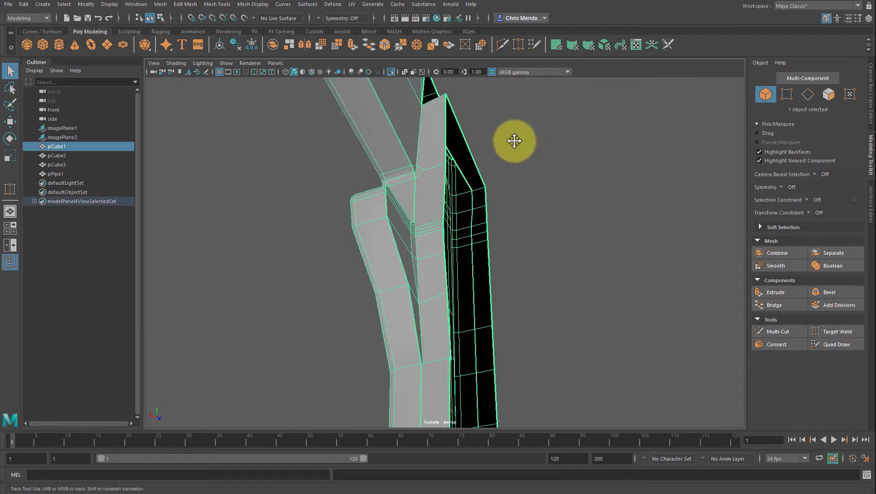
pyautogui.keyDown('alt'); pyautogui.moveTo(514, 141); pyautogui.dragTo(672, 233); pyautogui.keyUp('alt')
pyautogui.hotkey('ctrl', '1')
# Use Multi-Cut on the front face to connect the loop vertex above the upper notch corner to the vertex directly below it
pyautogui.keyDown('alt'); pyautogui.moveTo(423, 275); pyautogui.dragTo(467, 307, button='middle'); pyautogui.keyUp('alt')
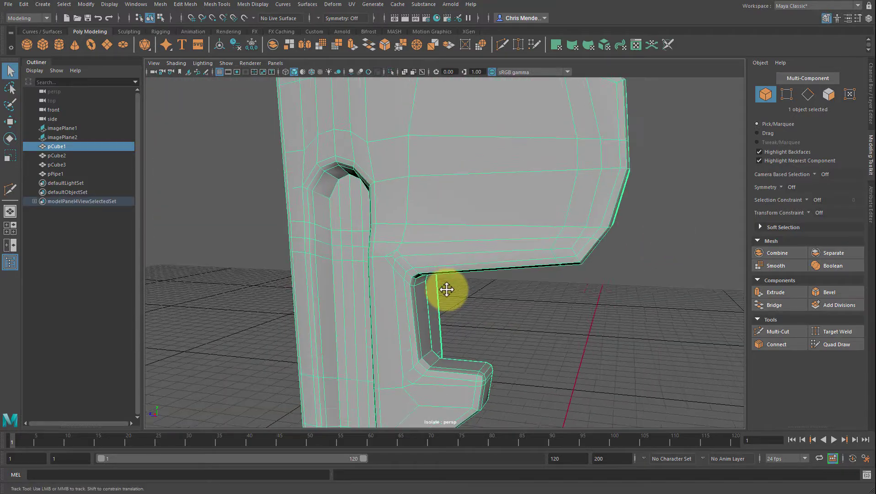
pyautogui.keyDown('alt'); pyautogui.moveTo(372, 292); pyautogui.dragTo(423, 298, button='right'); pyautogui.keyUp('alt')
pyautogui.keyDown('alt'); pyautogui.moveTo(413, 310); pyautogui.dragTo(458, 315); pyautogui.keyUp('alt')
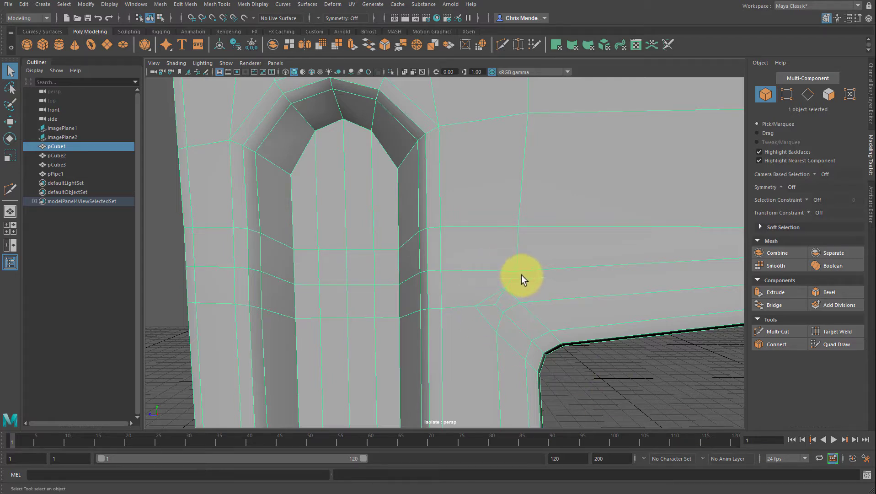
pyautogui.hotkey('ctrl', 'shift', 'x')
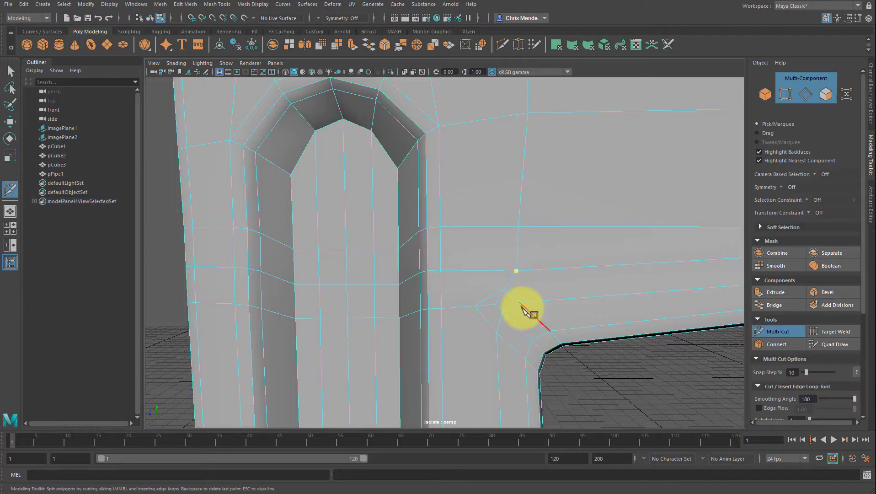
pyautogui.click(520, 302)
pyautogui.click(531, 311)
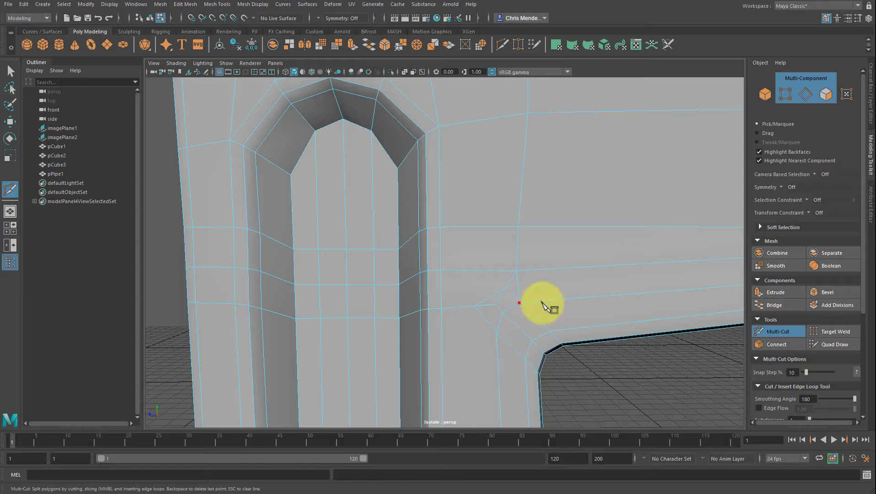
# Delete the leftover diagonal edges by the upper notch corner and Target Weld the loose vertex beside them onto the slot-side loop vertex
pyautogui.click(829, 331)
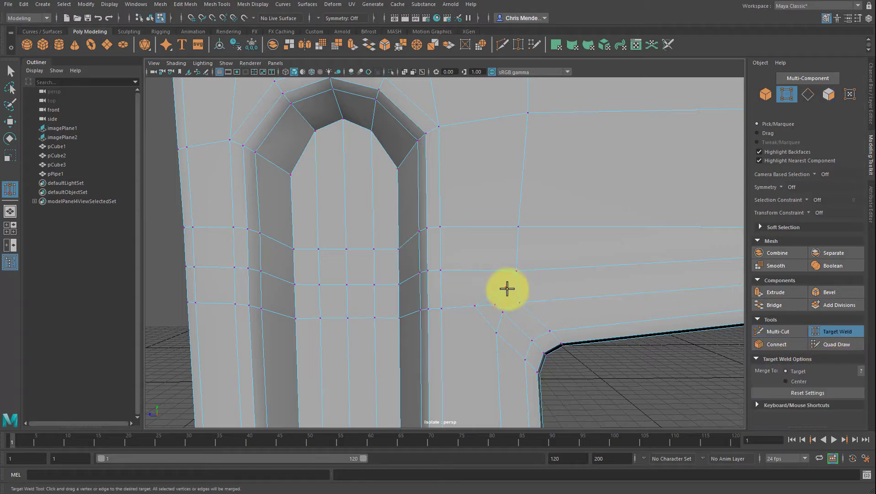
pyautogui.moveTo(497, 304); pyautogui.dragTo(495, 304)
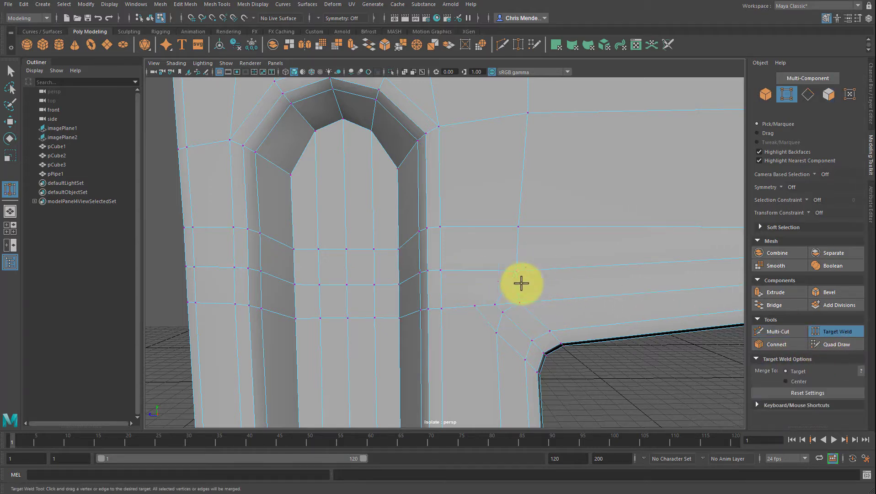
pyautogui.press('q')
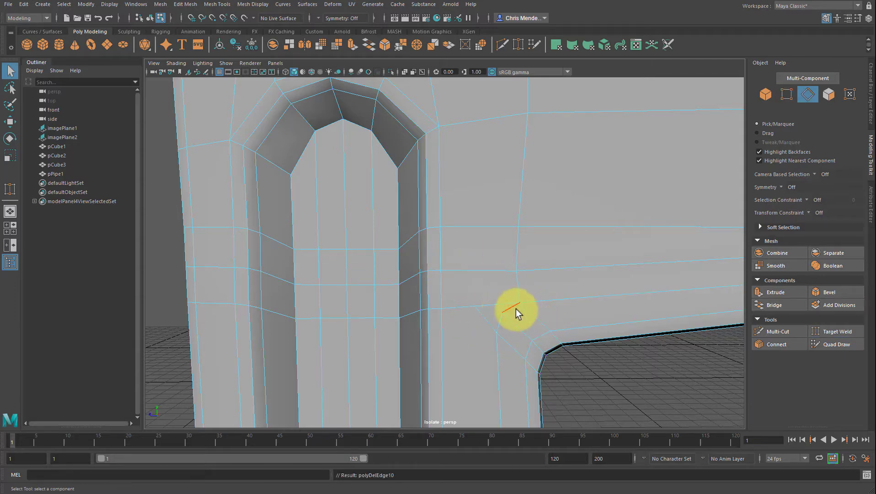
pyautogui.click(845, 330)
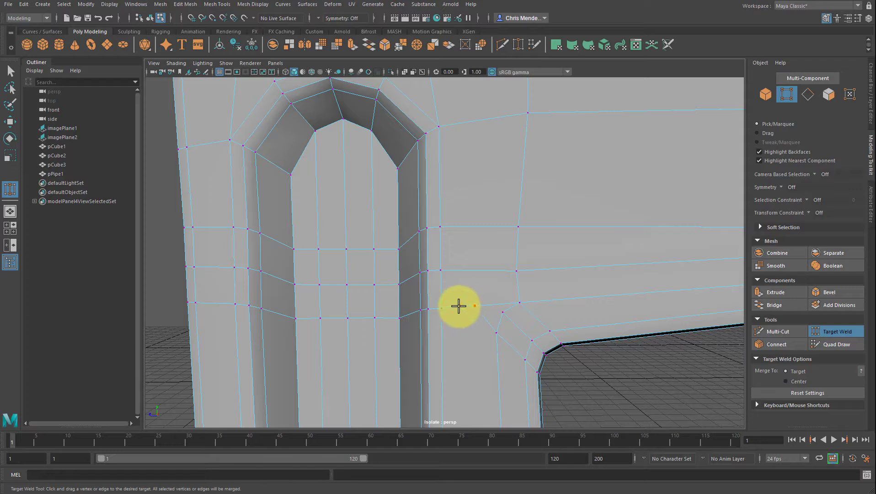
pyautogui.moveTo(458, 306); pyautogui.dragTo(503, 321)
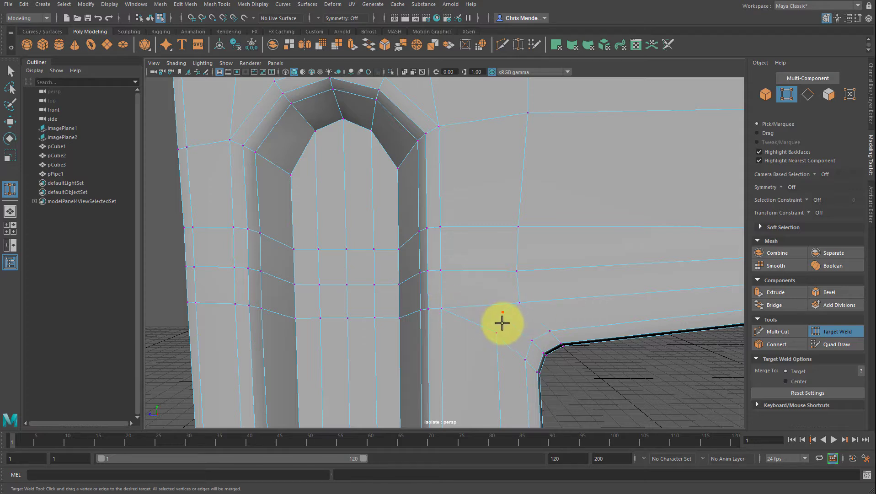
# Slide the inner vertex by the upper notch corner to about X 1.75, Y 23.53, Z -1.31 and return to object mode
pyautogui.press('q')
pyautogui.press('w')
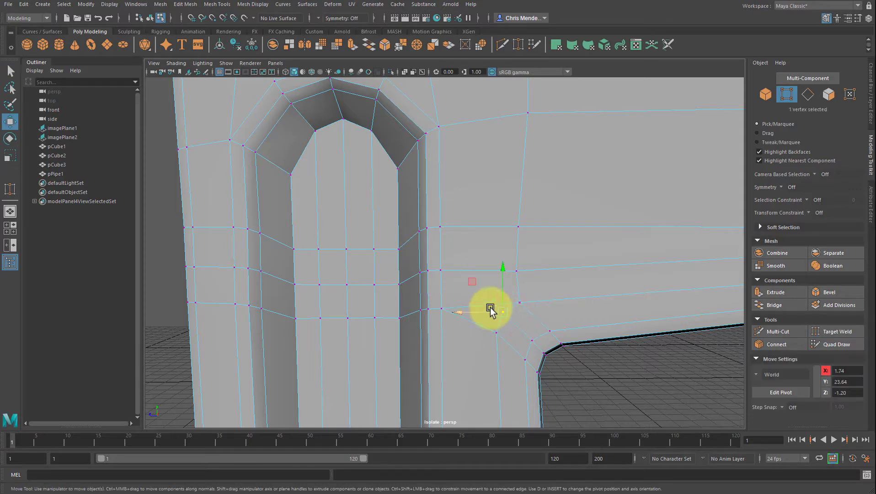
pyautogui.keyDown('ctrl'); pyautogui.keyDown('shift'); pyautogui.moveTo(474, 285); pyautogui.dragTo(487, 296); pyautogui.keyUp('shift'); pyautogui.keyUp('ctrl')
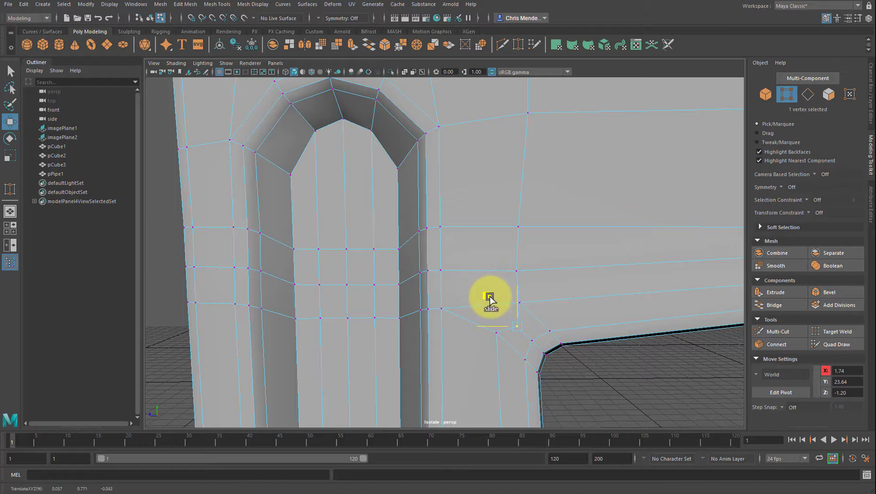
pyautogui.keyDown('alt'); pyautogui.moveTo(548, 346); pyautogui.dragTo(587, 249); pyautogui.keyUp('alt')
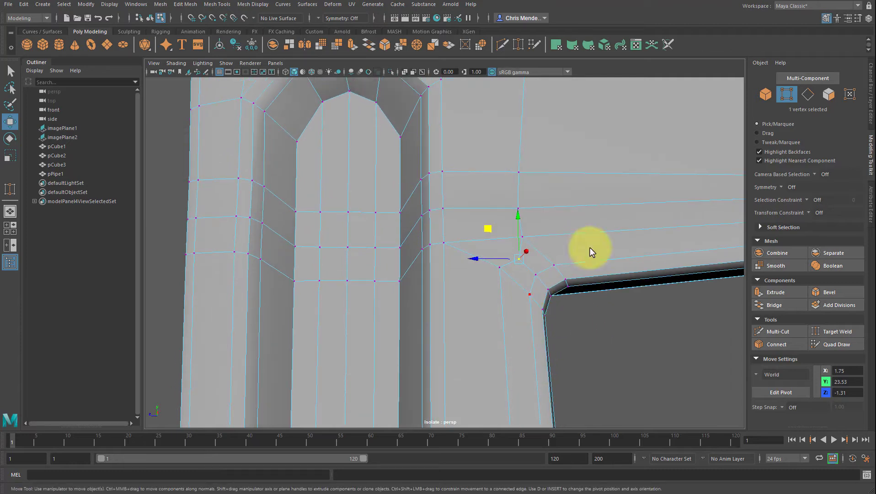
pyautogui.press('F8')
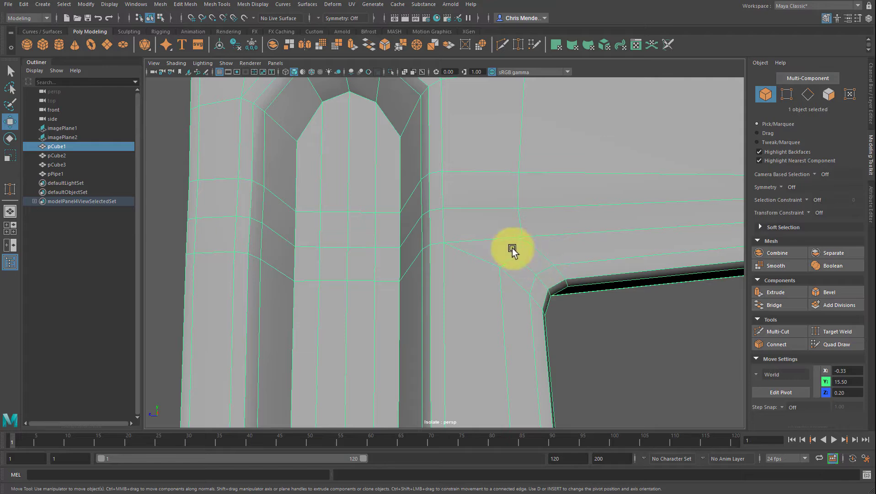
# Remove the short extra edge where the upper corner bevel ends on the back side and start Multi-Cut at the neighbouring vertex
pyautogui.keyDown('alt'); pyautogui.moveTo(496, 246); pyautogui.dragTo(479, 283); pyautogui.keyUp('alt')
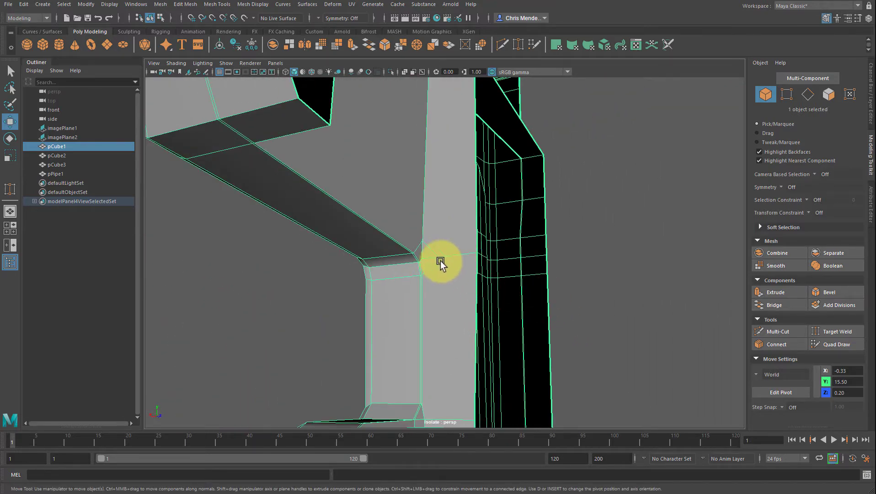
pyautogui.press('q')
pyautogui.moveTo(430, 258); pyautogui.dragTo(424, 237, button='right')
pyautogui.click(425, 250)
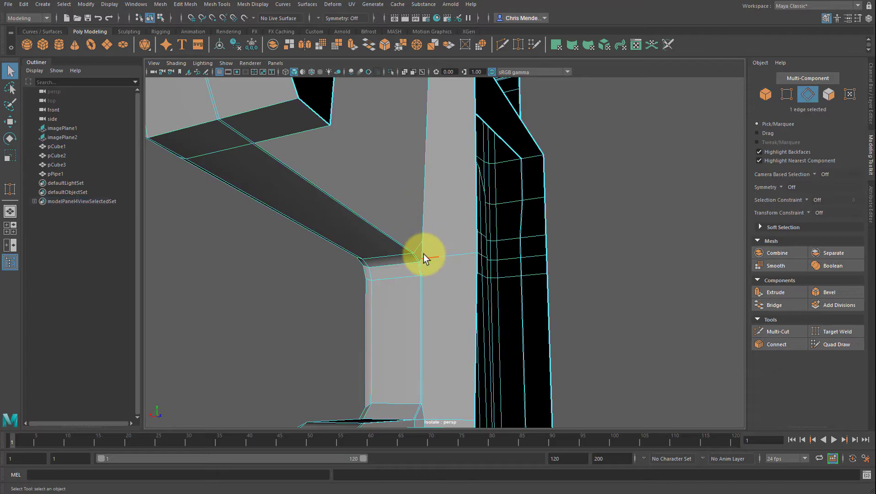
pyautogui.keyDown('alt'); pyautogui.moveTo(424, 254); pyautogui.dragTo(446, 266); pyautogui.keyUp('alt')
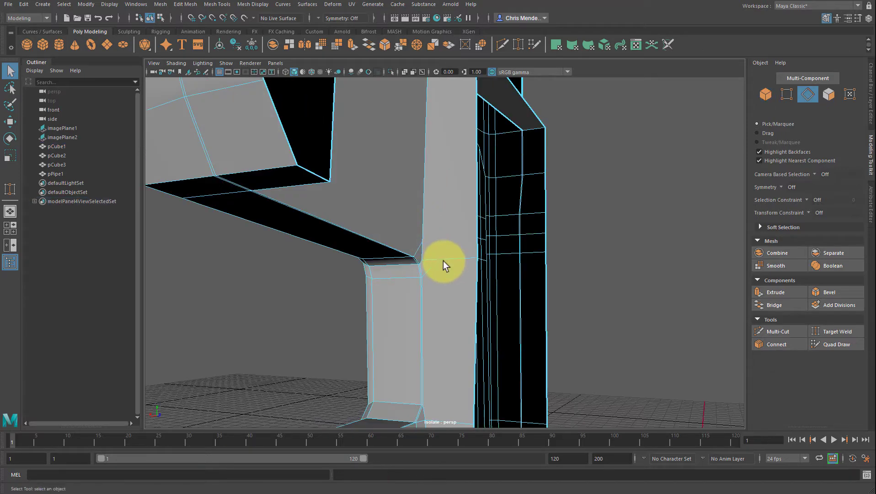
pyautogui.keyDown('alt'); pyautogui.moveTo(446, 266); pyautogui.dragTo(453, 239, button='right'); pyautogui.keyUp('alt')
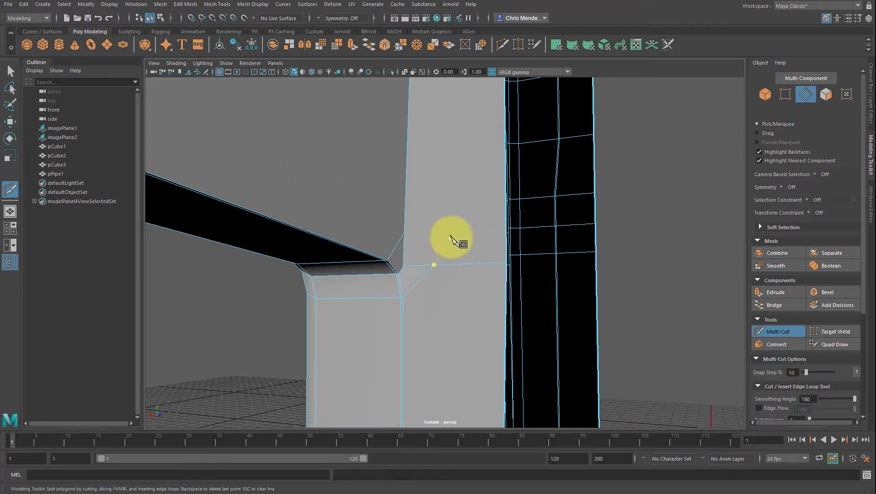
pyautogui.keyDown('alt'); pyautogui.moveTo(454, 239); pyautogui.dragTo(395, 218); pyautogui.keyUp('alt')
pyautogui.scroll(-5, 397, 211)
pyautogui.scroll(4, 398, 214)
pyautogui.moveTo(411, 205)
pyautogui.keyDown('alt'); pyautogui.mouseDown(button='middle')
pyautogui.moveTo(434, 182)
pyautogui.moveTo(425, 213)
pyautogui.mouseUp(button='middle'); pyautogui.keyUp('alt')
# Delete the stray near-vertical edge running up the inner face of the jaw above the notch corner
pyautogui.press('q')
pyautogui.click(387, 137)
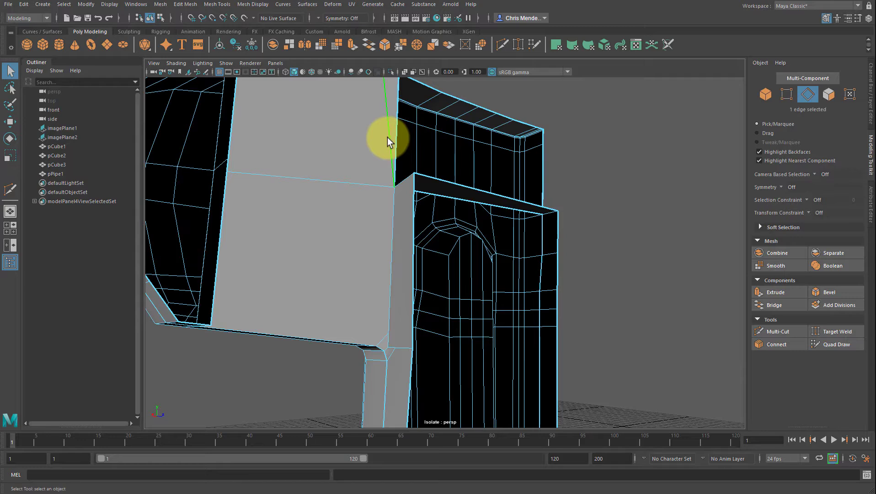
pyautogui.keyDown('alt'); pyautogui.moveTo(368, 137); pyautogui.dragTo(405, 185, button='middle'); pyautogui.keyUp('alt')
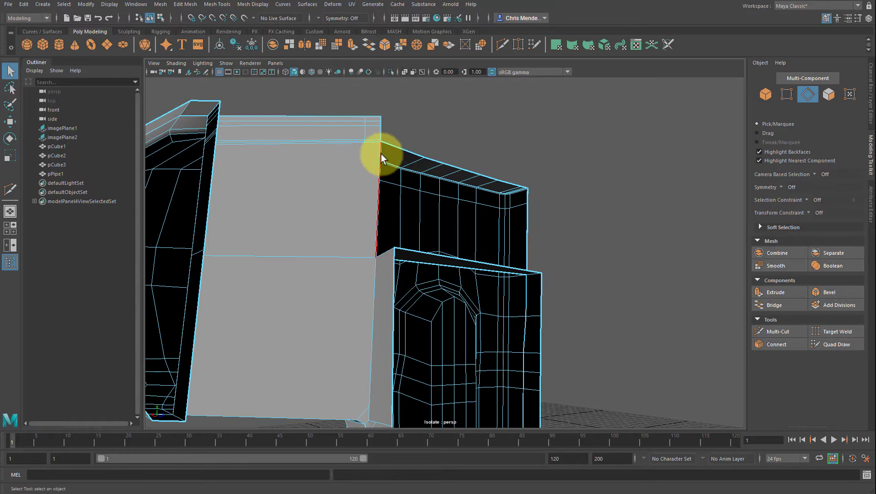
pyautogui.scroll(4, 333, 260)
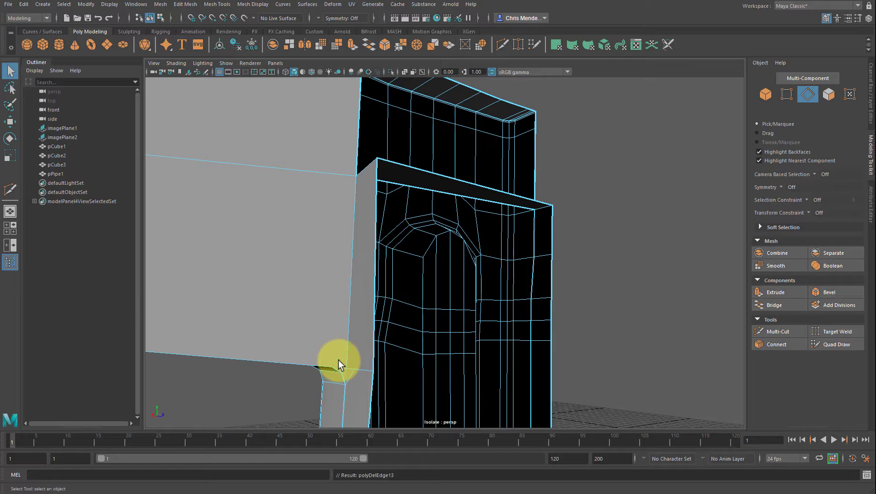
# Multi-Cut a new near-vertical edge from the upper notch corner's bevel vertex up the inner face of the jaw
pyautogui.keyDown('alt'); pyautogui.moveTo(338, 359); pyautogui.dragTo(401, 343); pyautogui.keyUp('alt')
pyautogui.keyDown('shift'); pyautogui.moveTo(433, 367); pyautogui.dragTo(489, 375, button='right'); pyautogui.keyUp('shift')
pyautogui.keyDown('alt'); pyautogui.moveTo(489, 375); pyautogui.dragTo(464, 366); pyautogui.keyUp('alt')
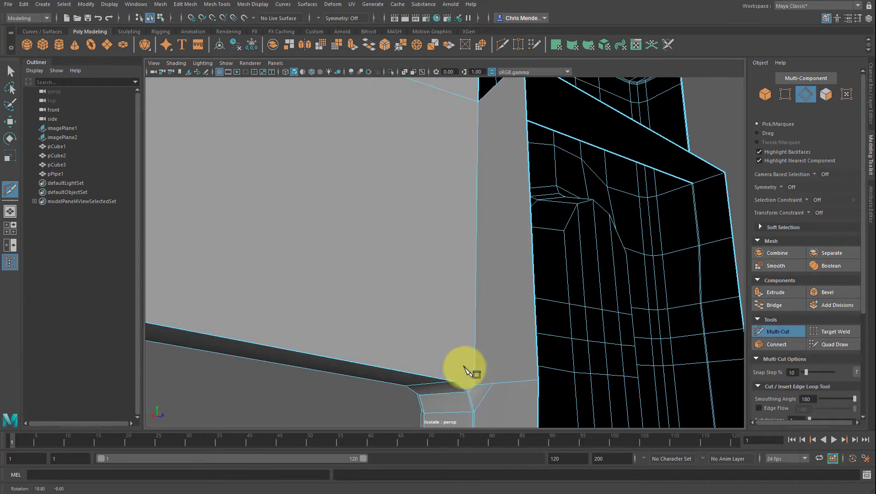
pyautogui.scroll(3, 455, 386)
pyautogui.keyDown('alt'); pyautogui.moveTo(464, 383); pyautogui.dragTo(449, 369, button='middle'); pyautogui.keyUp('alt')
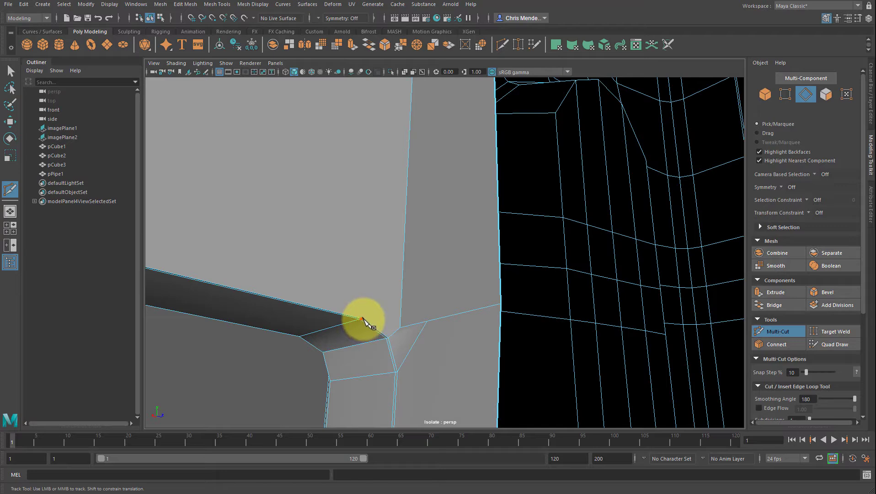
pyautogui.scroll(-5, 398, 302)
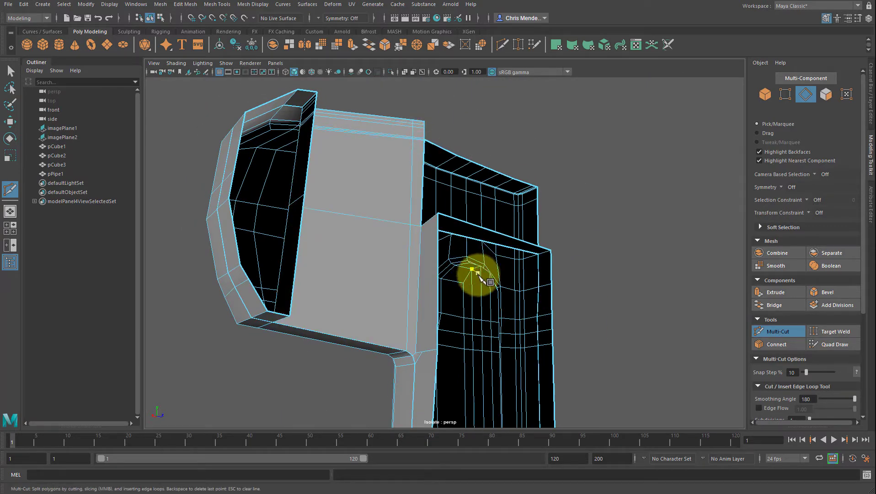
pyautogui.keyDown('alt'); pyautogui.moveTo(453, 353); pyautogui.dragTo(419, 416); pyautogui.keyUp('alt')
# Delete the short diagonal edge beside the upper notch corner and start Target Weld at the adjacent corner vertex
pyautogui.press('q')
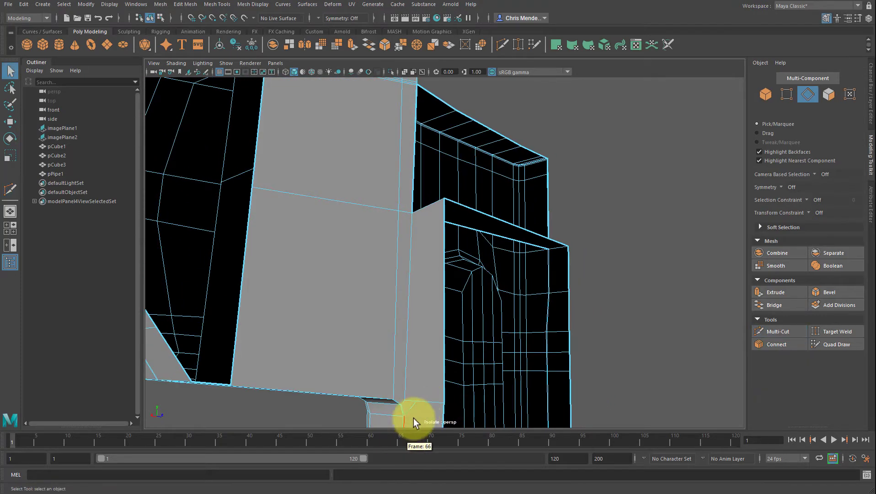
pyautogui.press('Delete')
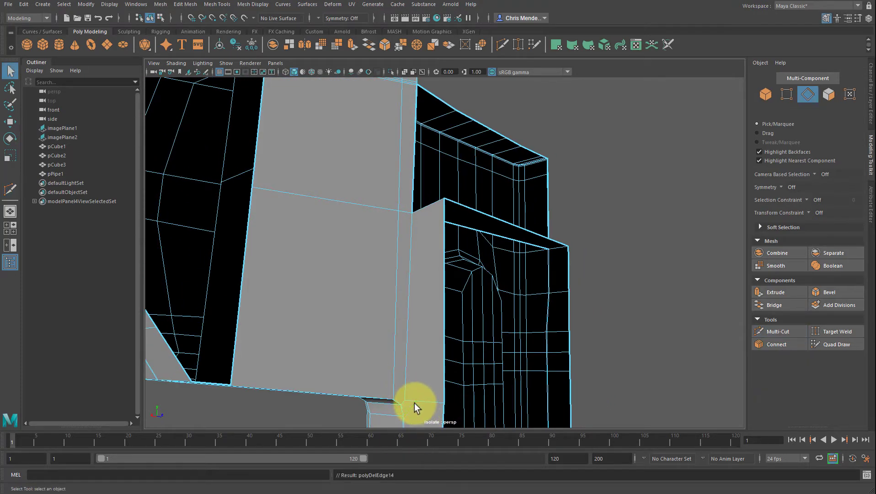
pyautogui.keyDown('alt'); pyautogui.moveTo(414, 404); pyautogui.dragTo(475, 331); pyautogui.keyUp('alt')
pyautogui.scroll(5, 463, 328)
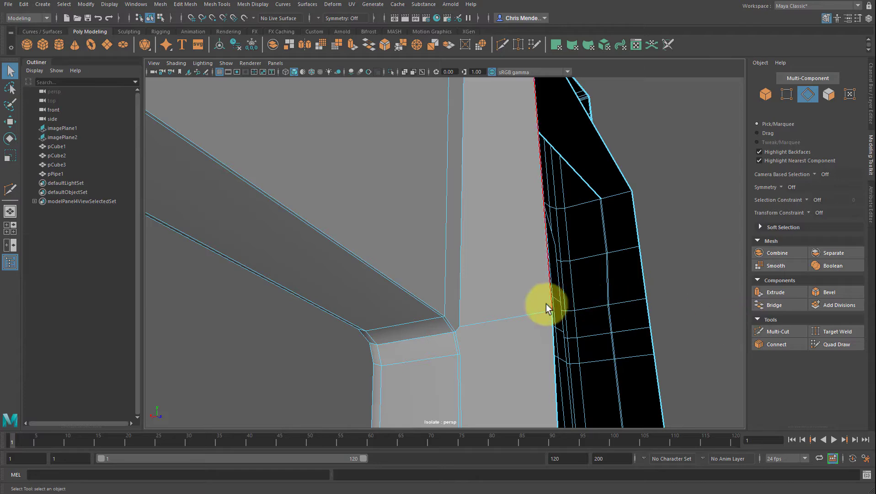
pyautogui.click(826, 327)
pyautogui.scroll(5, 489, 342)
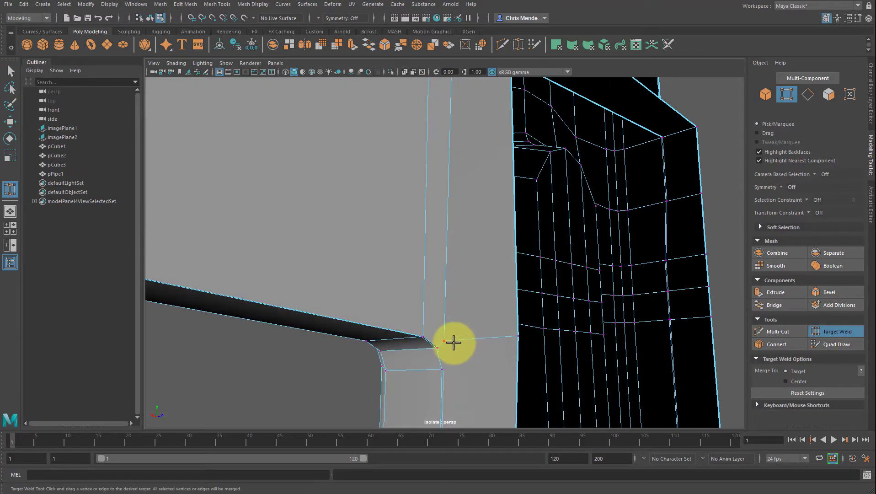
pyautogui.scroll(1, 431, 353)
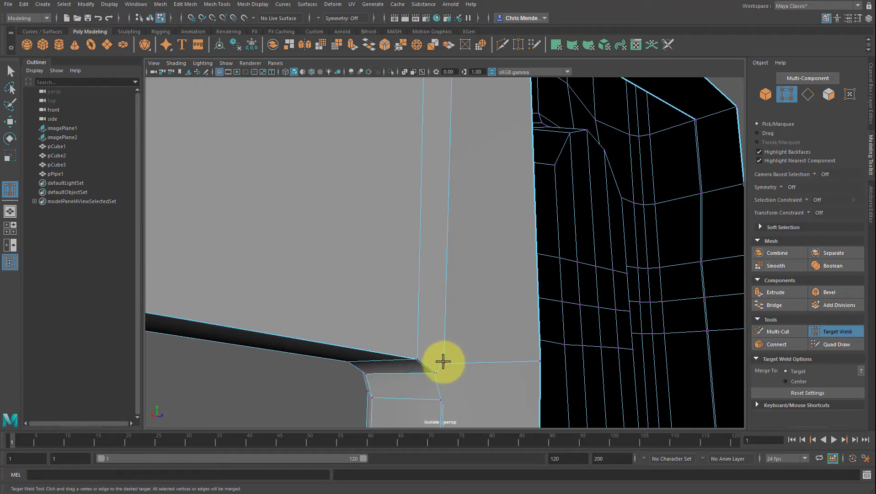
pyautogui.keyDown('alt'); pyautogui.moveTo(459, 383); pyautogui.dragTo(477, 344); pyautogui.keyUp('alt')
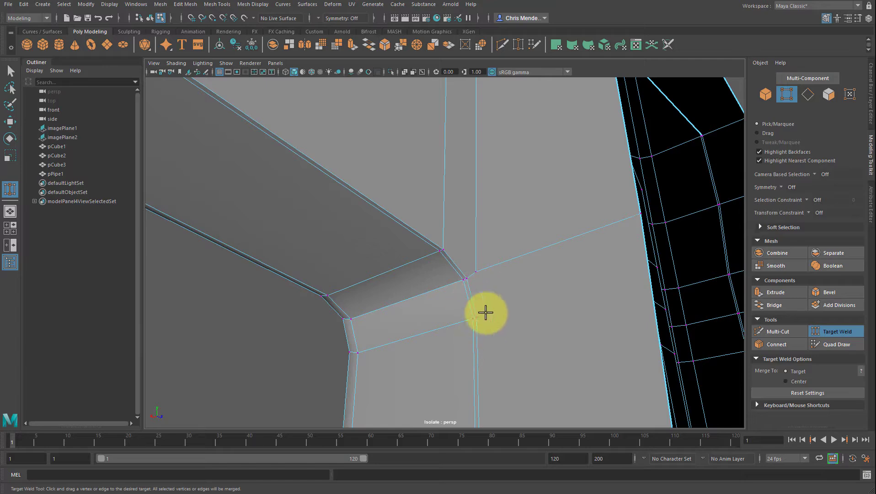
# Delete the tall face beside the notch that runs between its upper and lower corners
pyautogui.press('q')
pyautogui.click(539, 330)
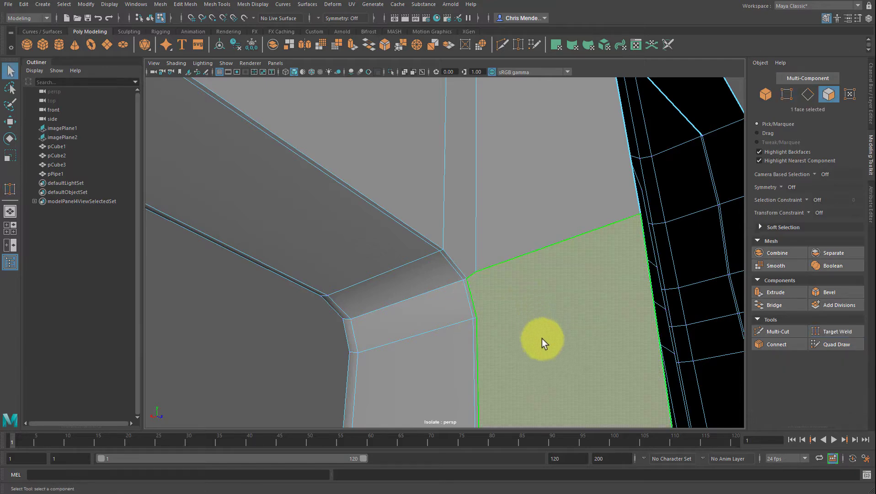
pyautogui.press('Delete')
pyautogui.keyDown('alt'); pyautogui.moveTo(540, 319); pyautogui.dragTo(521, 303); pyautogui.keyUp('alt')
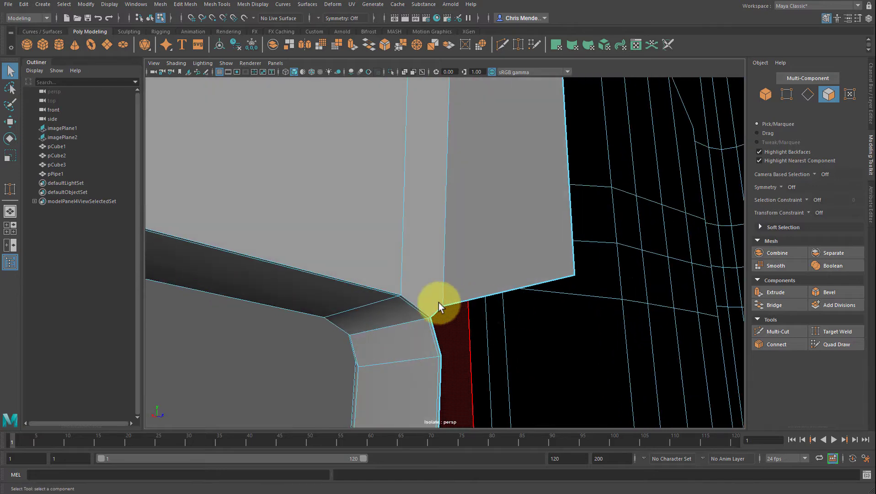
pyautogui.keyDown('alt'); pyautogui.moveTo(475, 371); pyautogui.dragTo(480, 342, button='right'); pyautogui.keyUp('alt')
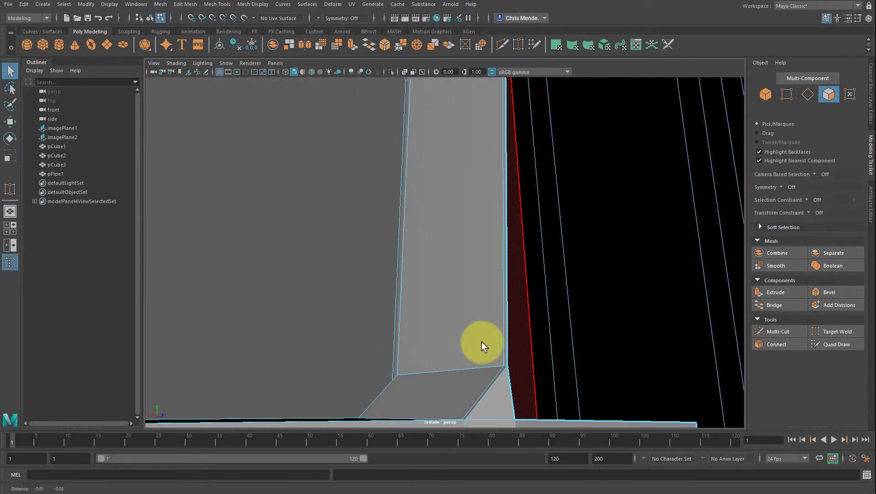
pyautogui.keyDown('alt'); pyautogui.moveTo(480, 341); pyautogui.dragTo(561, 227); pyautogui.keyUp('alt')
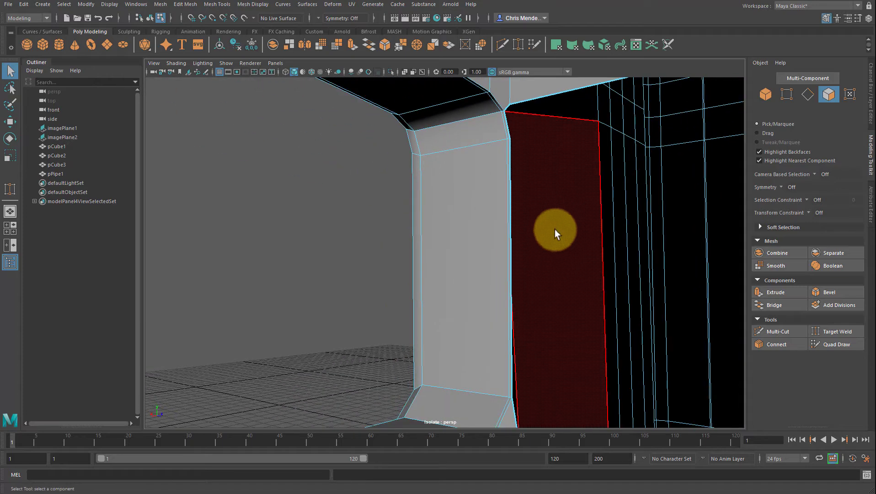
# Bridge the upper and lower border edges of the opening beside the notch to rebuild the tall face
pyautogui.moveTo(554, 97); pyautogui.dragTo(545, 67, button='right')
pyautogui.click(548, 88)
pyautogui.keyDown('alt'); pyautogui.moveTo(579, 168); pyautogui.dragTo(551, 78, button='middle'); pyautogui.keyUp('alt')
pyautogui.keyDown('shift'); pyautogui.click(507, 112); pyautogui.keyUp('shift')
pyautogui.press('f')
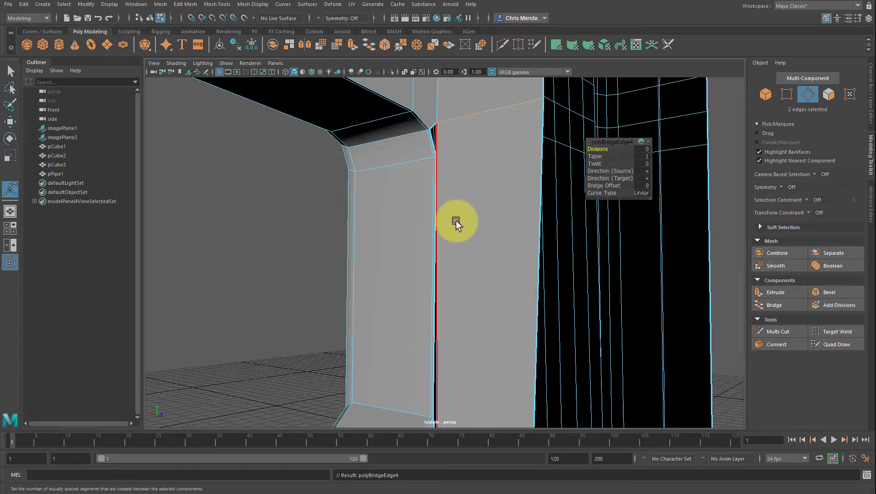
# Multi-Cut two horizontal edges across the bridged face, level with the bevel ends at the upper and lower notch corners
pyautogui.keyDown('alt'); pyautogui.moveTo(458, 236); pyautogui.dragTo(458, 214, button='middle'); pyautogui.keyUp('alt')
pyautogui.moveTo(458, 236)
pyautogui.keyDown('alt'); pyautogui.mouseDown(button='right')
pyautogui.moveTo(466, 235)
pyautogui.moveTo(457, 230)
pyautogui.mouseUp(button='right'); pyautogui.keyUp('alt')
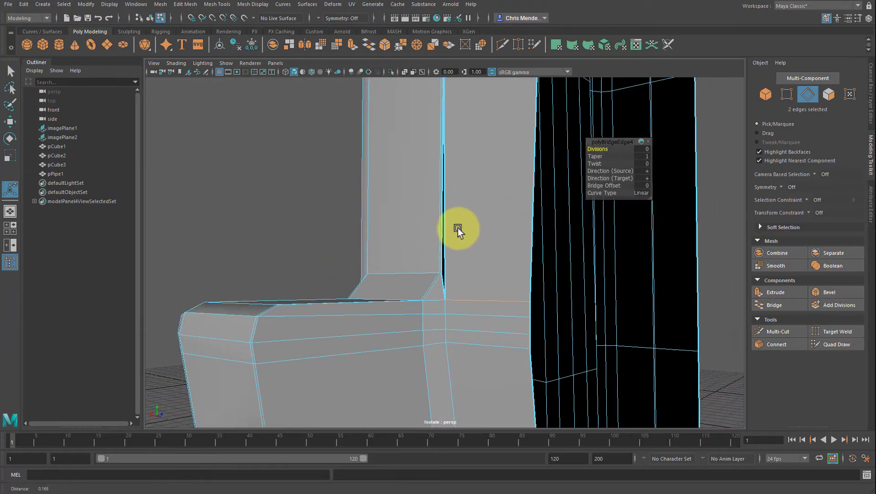
pyautogui.moveTo(458, 230)
pyautogui.keyDown('alt'); pyautogui.mouseDown(button='middle')
pyautogui.moveTo(473, 211)
pyautogui.moveTo(470, 219)
pyautogui.mouseUp(button='middle'); pyautogui.keyUp('alt')
pyautogui.keyDown('alt'); pyautogui.moveTo(470, 219); pyautogui.dragTo(476, 221, button='right'); pyautogui.keyUp('alt')
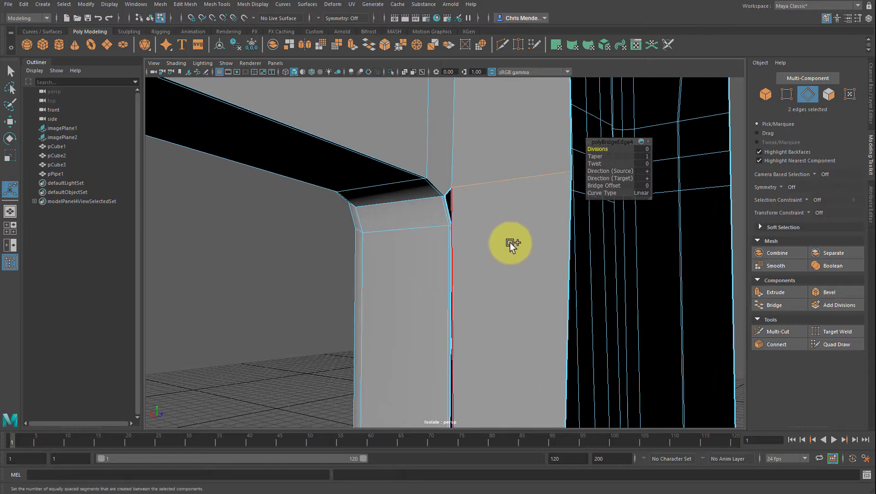
pyautogui.hotkey('ctrl', 'shift', 'x')
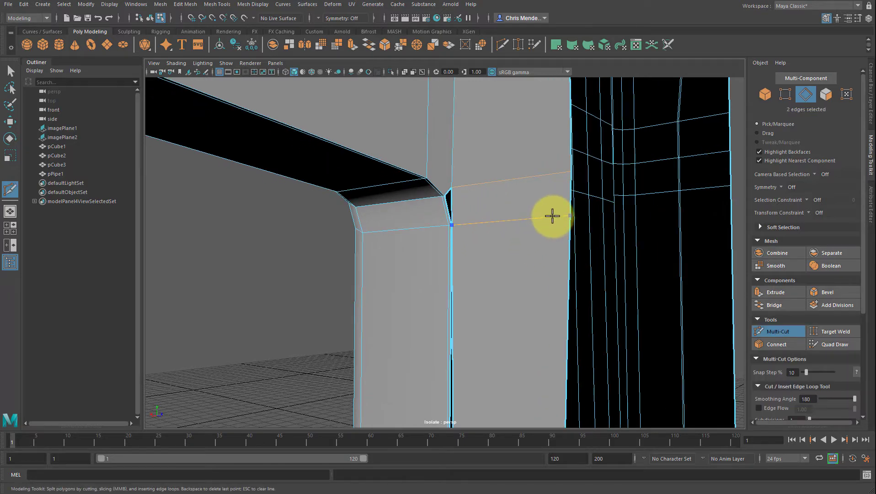
pyautogui.keyDown('alt'); pyautogui.moveTo(553, 260); pyautogui.dragTo(504, 233, button='middle'); pyautogui.keyUp('alt')
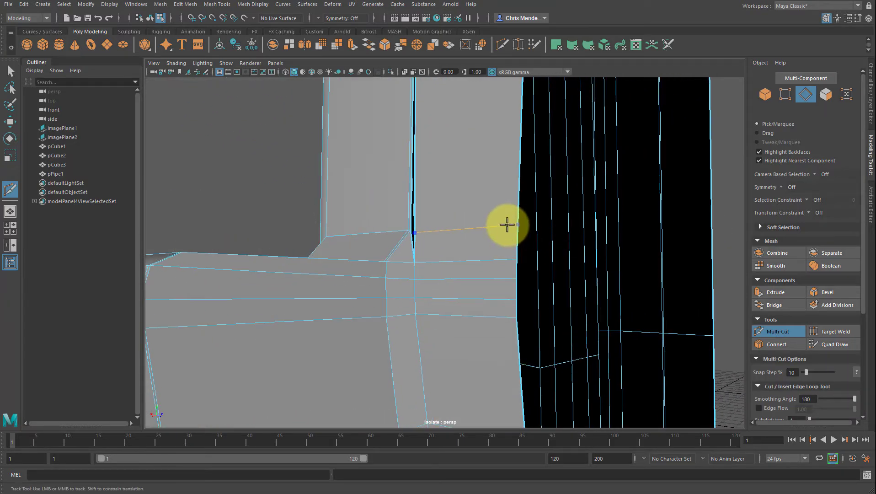
pyautogui.keyDown('alt'); pyautogui.moveTo(485, 254); pyautogui.dragTo(457, 256, button='right'); pyautogui.keyUp('alt')
pyautogui.click(362, 231)
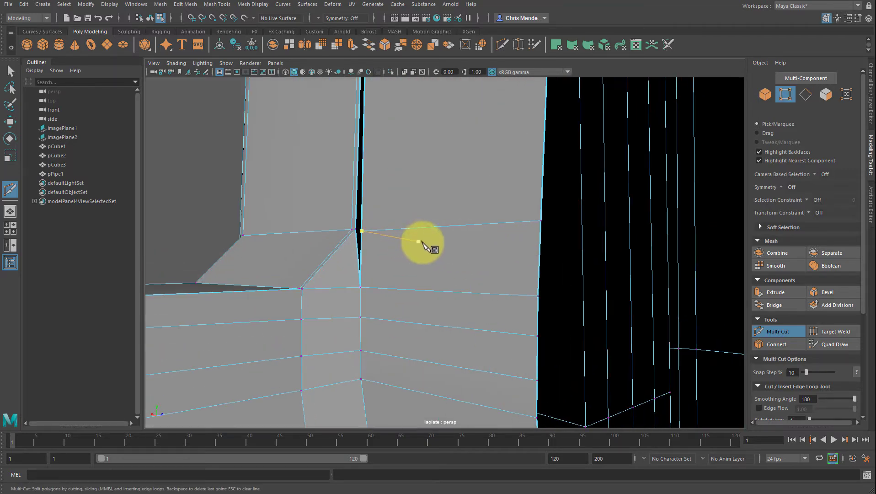
# Target Weld the notch wall's bevel-end vertices onto the bridged face's new vertices at the lower and upper corners
pyautogui.click(836, 331)
pyautogui.scroll(2, 494, 250)
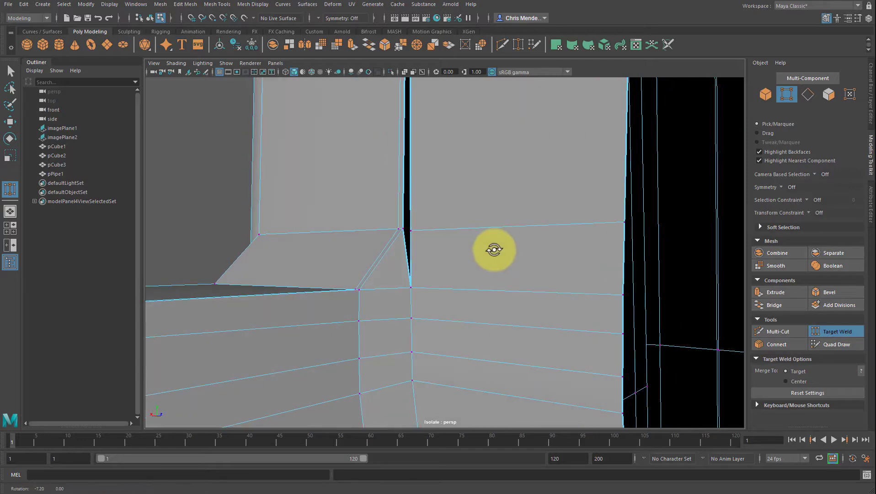
pyautogui.moveTo(403, 224); pyautogui.dragTo(405, 224)
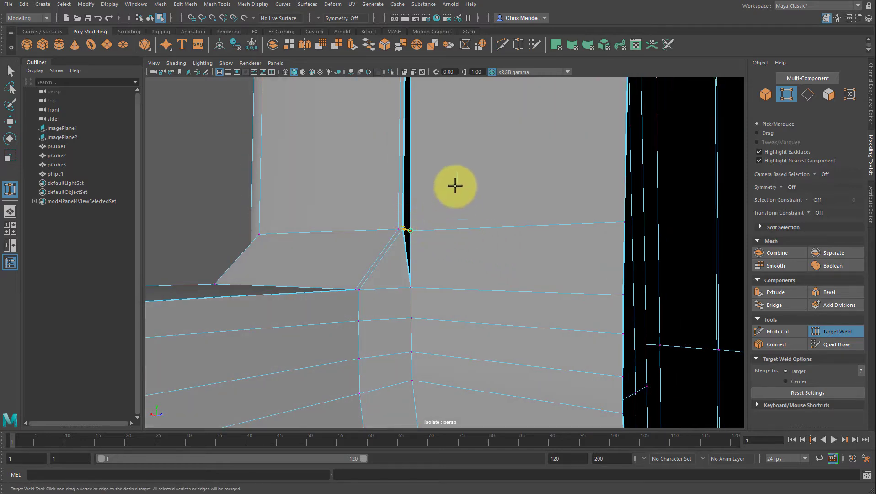
pyautogui.keyDown('alt'); pyautogui.moveTo(461, 153); pyautogui.dragTo(464, 185); pyautogui.keyUp('alt')
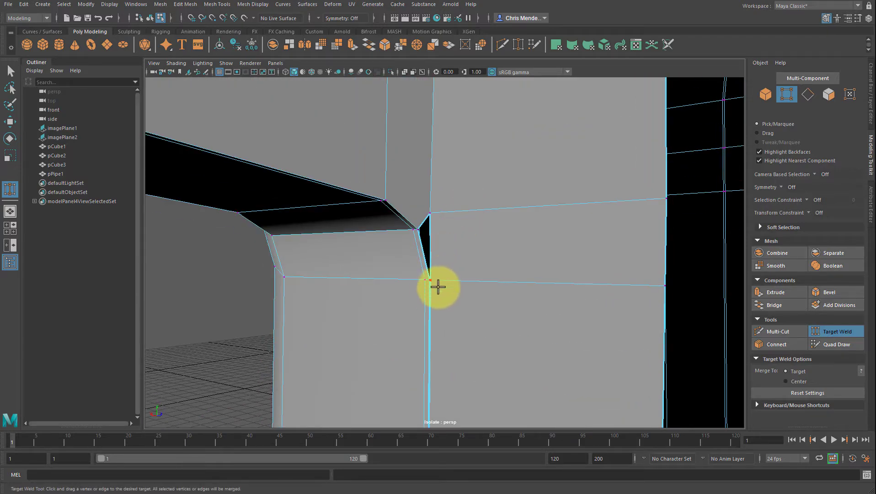
pyautogui.scroll(3, 437, 287)
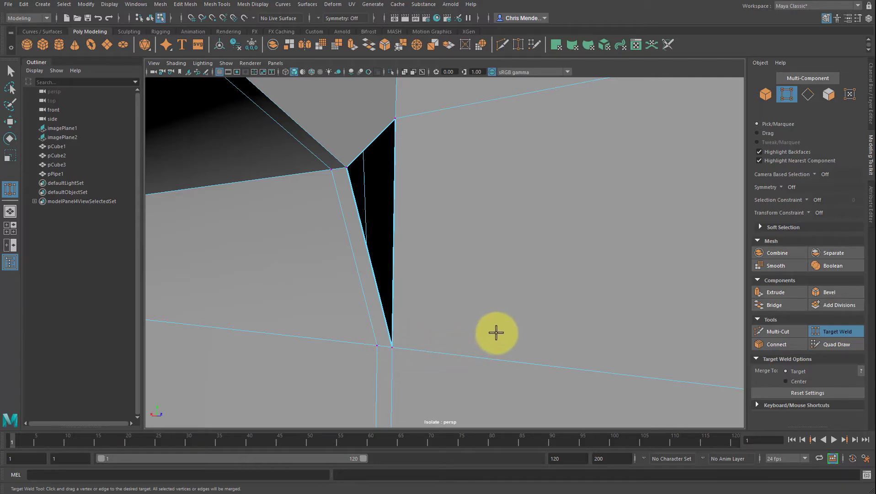
# Fill the triangular holes at the upper and lower notch corners and check the mesh in smooth preview
pyautogui.keyDown('alt'); pyautogui.moveTo(496, 332); pyautogui.dragTo(488, 329, button='right'); pyautogui.keyUp('alt')
pyautogui.press('q')
pyautogui.press('F10')
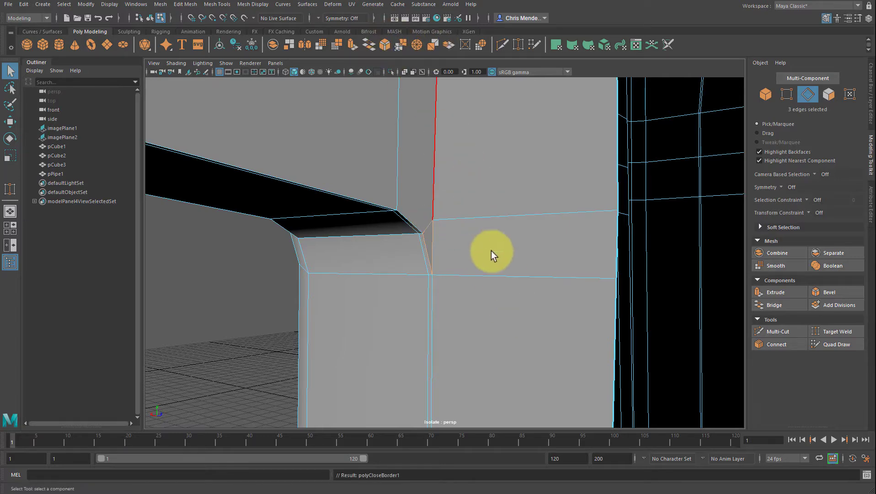
pyautogui.keyDown('alt'); pyautogui.moveTo(491, 250); pyautogui.dragTo(493, 212); pyautogui.keyUp('alt')
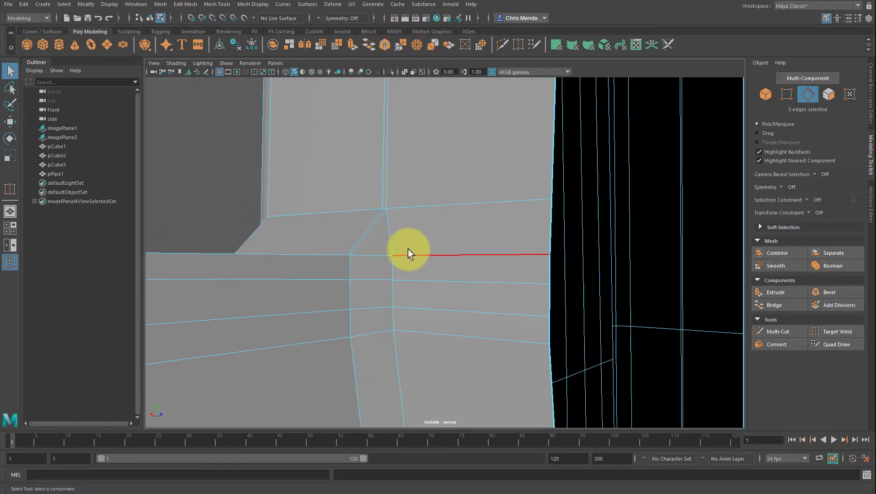
pyautogui.press('3')
pyautogui.press('F8')
pyautogui.keyDown('alt'); pyautogui.moveTo(502, 217); pyautogui.dragTo(455, 218, button='right'); pyautogui.keyUp('alt')
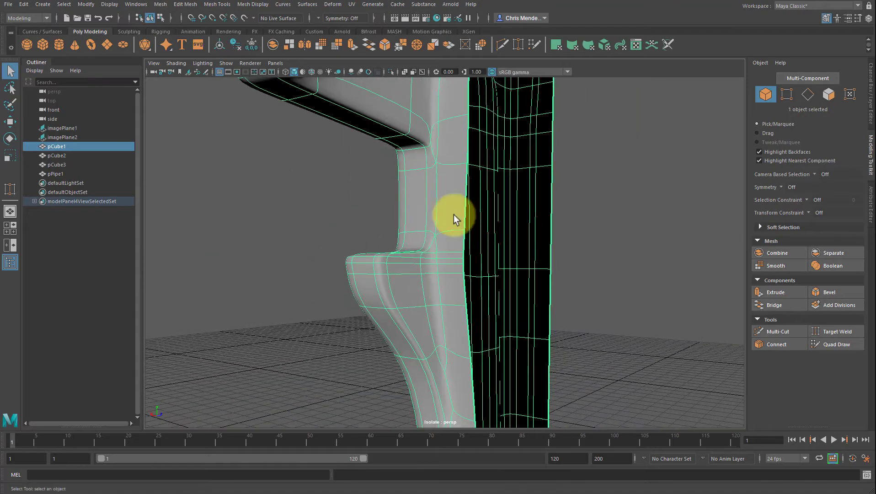
pyautogui.keyDown('alt'); pyautogui.moveTo(454, 219); pyautogui.dragTo(457, 173); pyautogui.keyUp('alt')
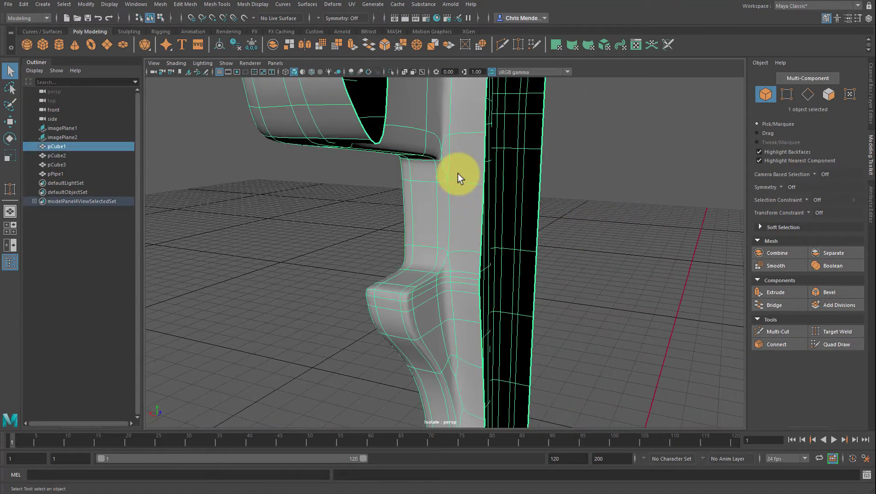
# Return to the unsmoothed mesh and Multi-Cut an edge from the upper corner's bevel vertex to the neighbouring loop vertex
pyautogui.press('1')
pyautogui.keyDown('alt'); pyautogui.moveTo(453, 158); pyautogui.dragTo(476, 174, button='right'); pyautogui.keyUp('alt')
pyautogui.keyDown('alt'); pyautogui.moveTo(476, 173); pyautogui.dragTo(412, 161); pyautogui.keyUp('alt')
pyautogui.keyDown('alt'); pyautogui.moveTo(394, 147); pyautogui.dragTo(425, 175, button='middle'); pyautogui.keyUp('alt')
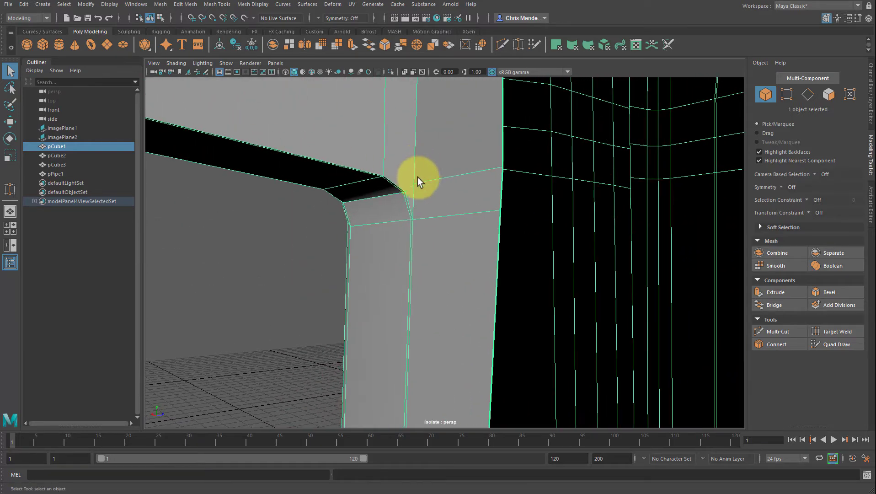
pyautogui.keyDown('alt'); pyautogui.moveTo(389, 176); pyautogui.dragTo(399, 176, button='right'); pyautogui.keyUp('alt')
pyautogui.hotkey('ctrl', 'shift', 'x')
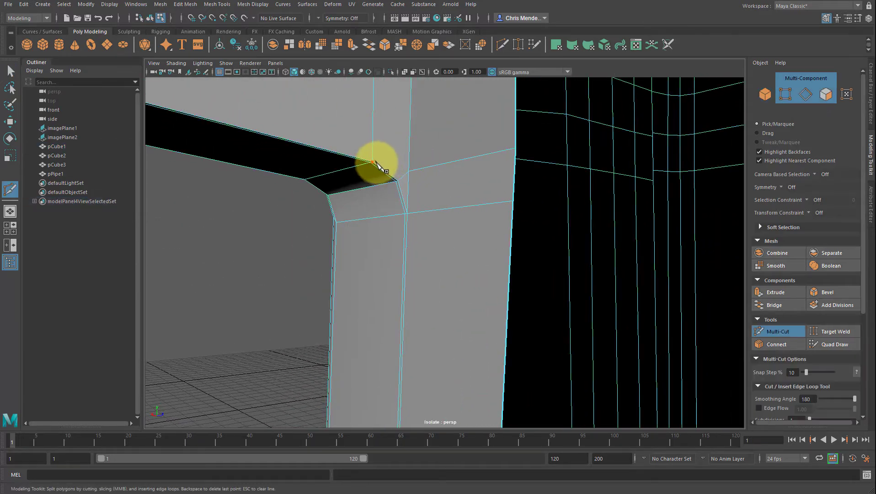
pyautogui.click(409, 170)
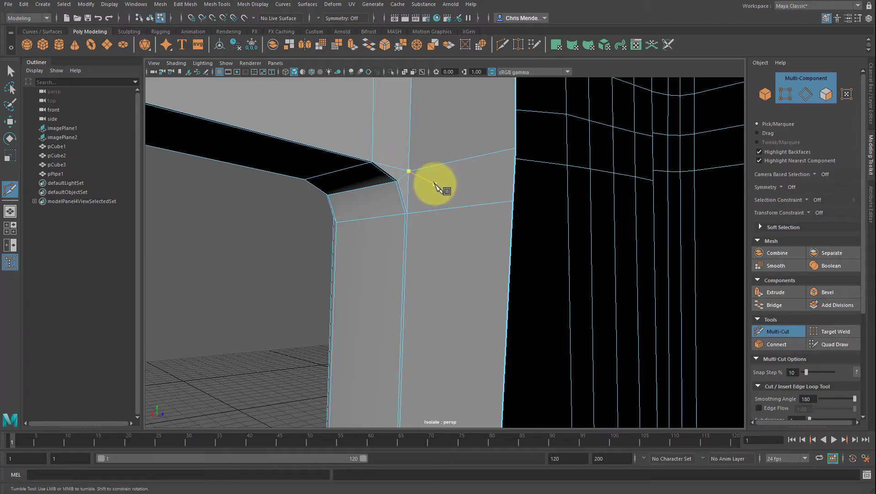
# Preview the mesh smoothed and examine the shading around the upper notch corner with nothing selected
pyautogui.keyDown('alt'); pyautogui.moveTo(434, 184); pyautogui.dragTo(430, 188); pyautogui.keyUp('alt')
pyautogui.press('3')
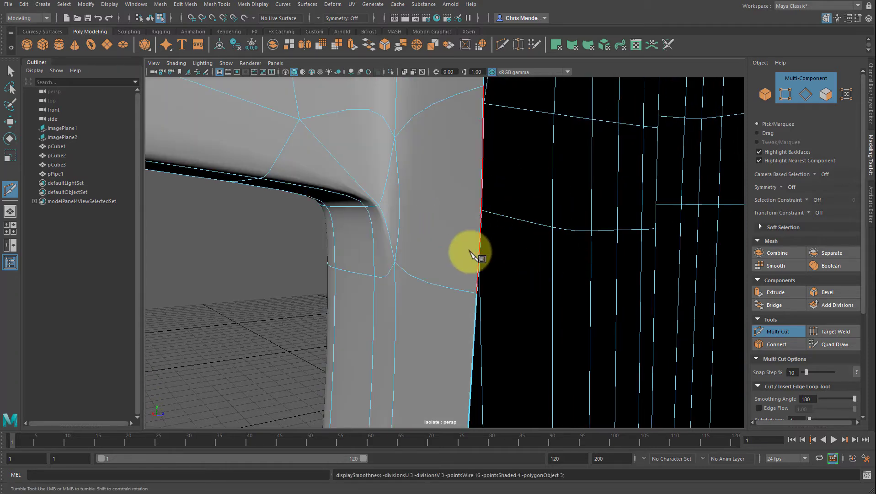
pyautogui.press('q')
pyautogui.press('F8')
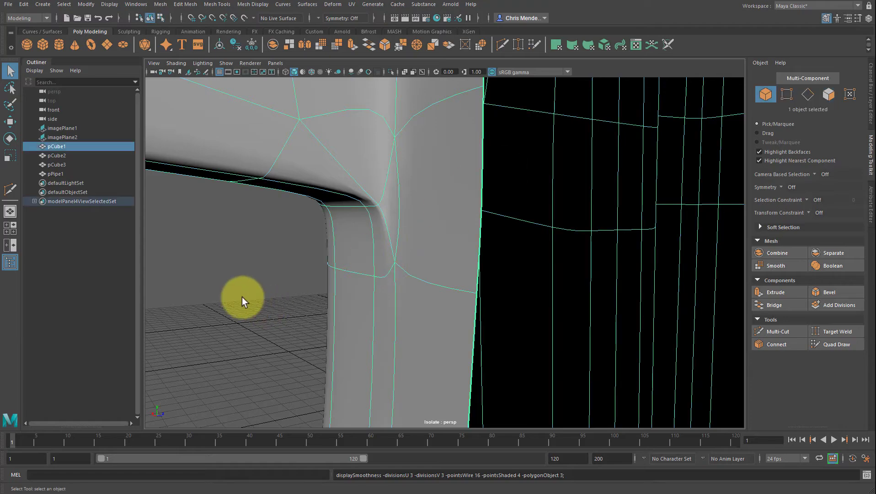
pyautogui.click(241, 297)
pyautogui.keyDown('alt'); pyautogui.moveTo(299, 317); pyautogui.dragTo(476, 292); pyautogui.keyUp('alt')
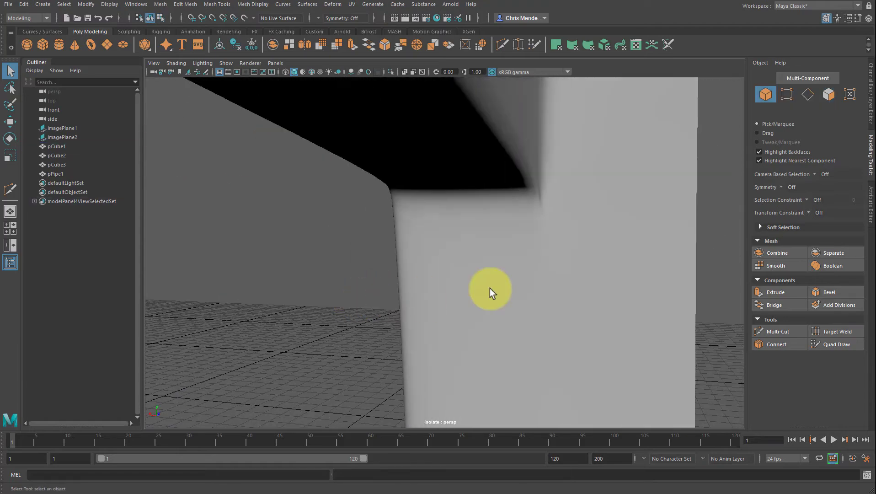
# Return to the unsmoothed mesh and Multi-Cut an edge from the loop vertex beside the bevel corner down to the ledge vertex
pyautogui.click(583, 253)
pyautogui.keyDown('alt'); pyautogui.moveTo(587, 251); pyautogui.dragTo(556, 254); pyautogui.keyUp('alt')
pyautogui.moveTo(497, 233)
pyautogui.keyDown('alt'); pyautogui.mouseDown(button='right')
pyautogui.moveTo(451, 231)
pyautogui.moveTo(492, 240)
pyautogui.mouseUp(button='right'); pyautogui.keyUp('alt')
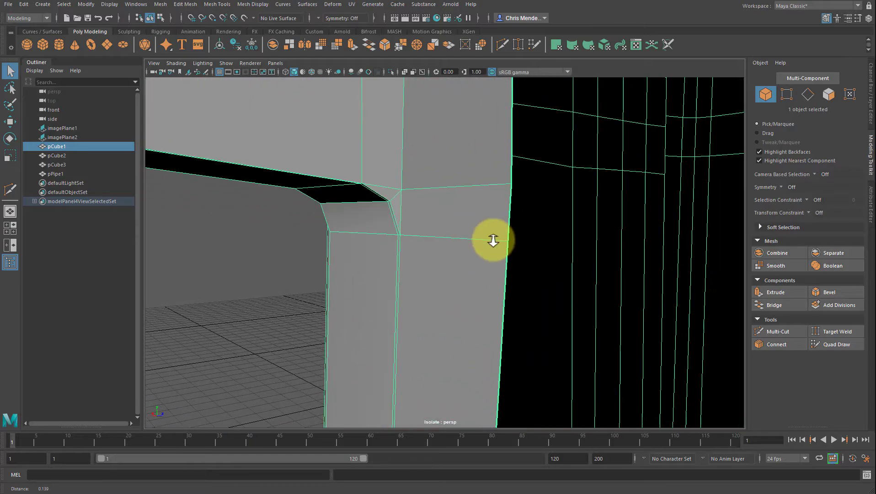
pyautogui.keyDown('alt'); pyautogui.moveTo(401, 245); pyautogui.dragTo(465, 244); pyautogui.keyUp('alt')
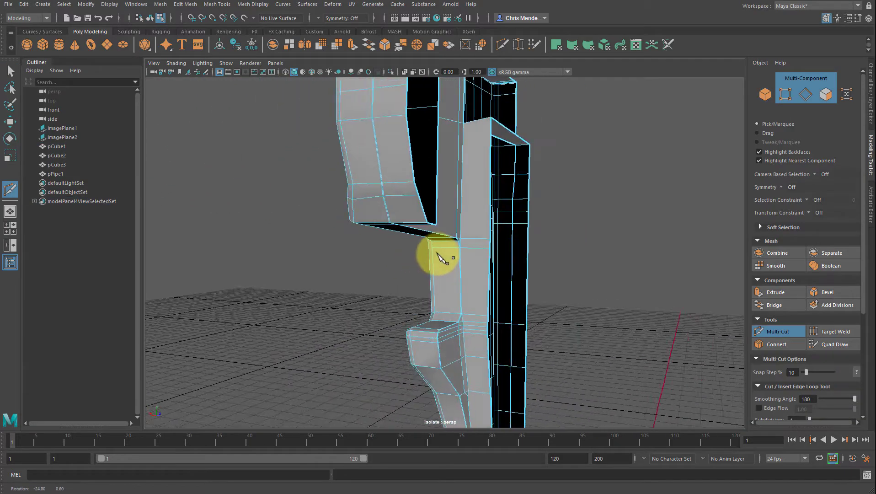
pyautogui.keyDown('alt'); pyautogui.moveTo(488, 288); pyautogui.dragTo(407, 260); pyautogui.keyUp('alt')
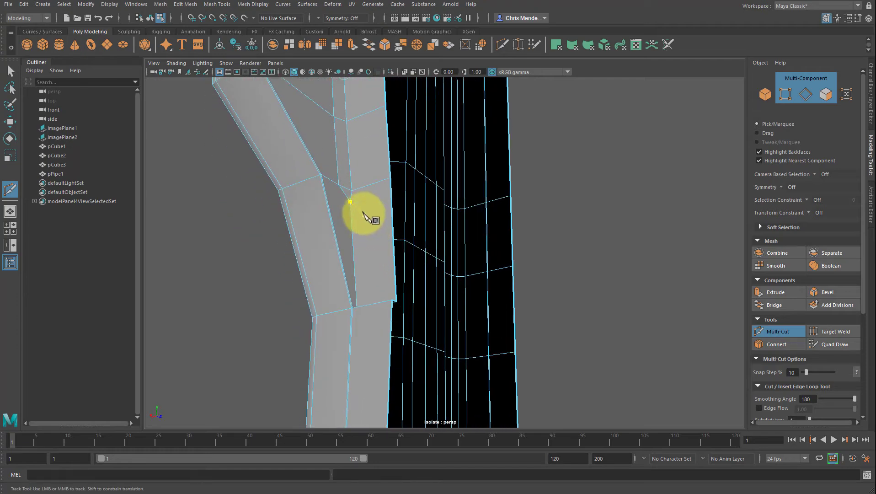
pyautogui.keyDown('alt'); pyautogui.moveTo(363, 210); pyautogui.dragTo(365, 217); pyautogui.keyUp('alt')
pyautogui.keyDown('alt'); pyautogui.moveTo(366, 217); pyautogui.dragTo(370, 221, button='right'); pyautogui.keyUp('alt')
pyautogui.keyDown('alt'); pyautogui.moveTo(369, 222); pyautogui.dragTo(297, 245); pyautogui.keyUp('alt')
pyautogui.press('1')
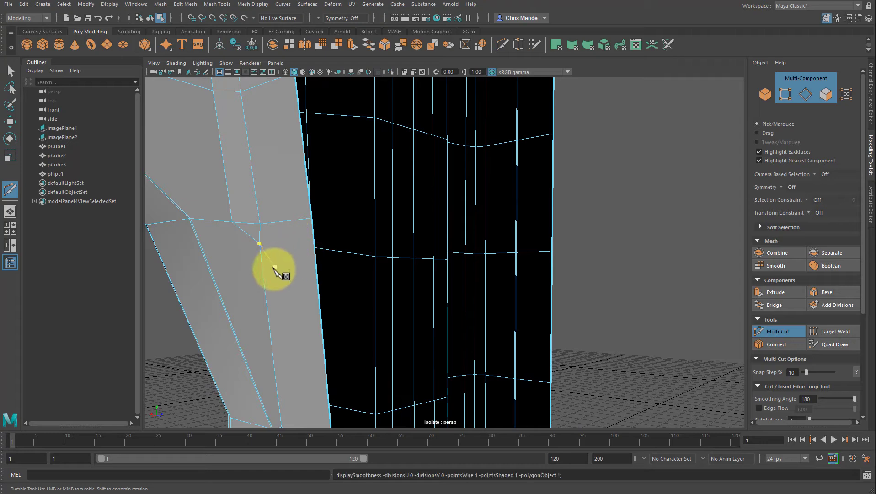
pyautogui.click(232, 224)
pyautogui.keyDown('alt'); pyautogui.moveTo(277, 359); pyautogui.dragTo(257, 250, button='middle'); pyautogui.keyUp('alt')
pyautogui.keyDown('alt'); pyautogui.moveTo(258, 250); pyautogui.dragTo(262, 286); pyautogui.keyUp('alt')
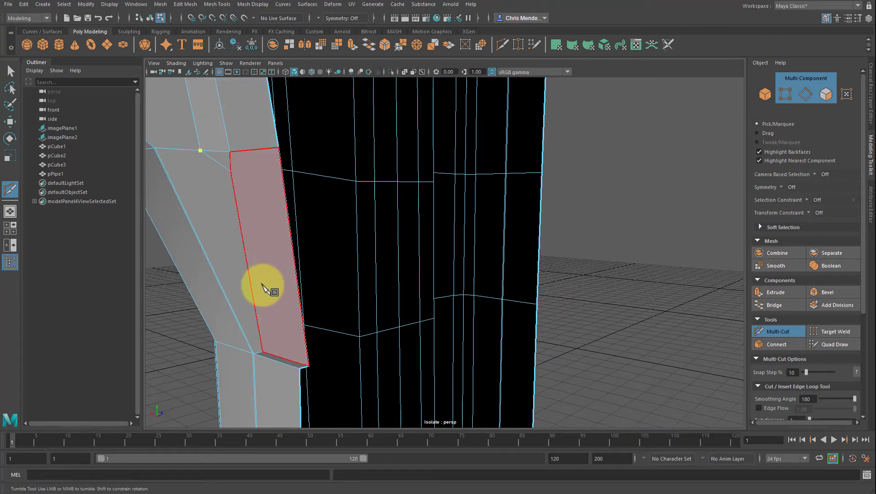
pyautogui.click(262, 352)
pyautogui.press('Return')
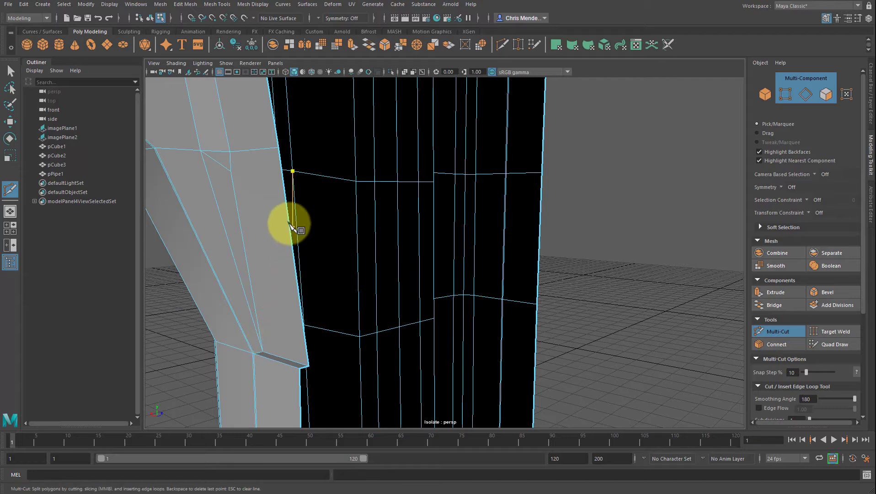
# Remove the short leftover edge beside the new cut
pyautogui.keyDown('alt'); pyautogui.moveTo(252, 178); pyautogui.dragTo(259, 176); pyautogui.keyUp('alt')
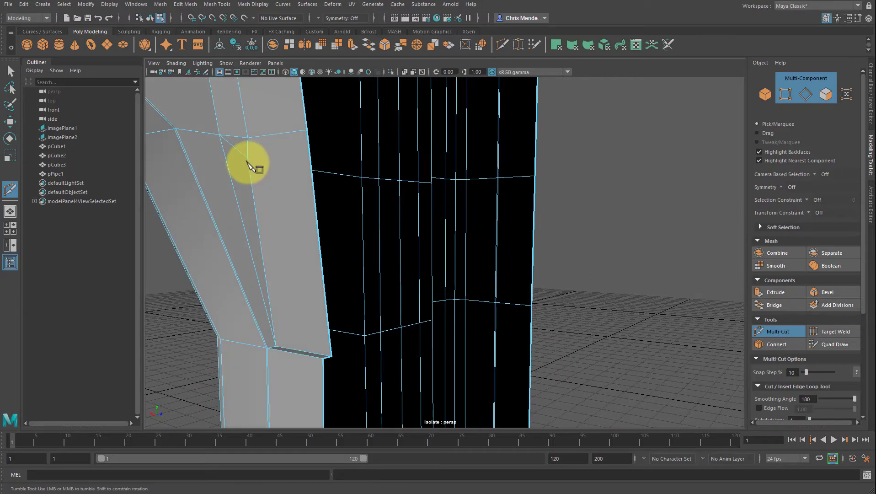
pyautogui.press('q')
pyautogui.press('F10')
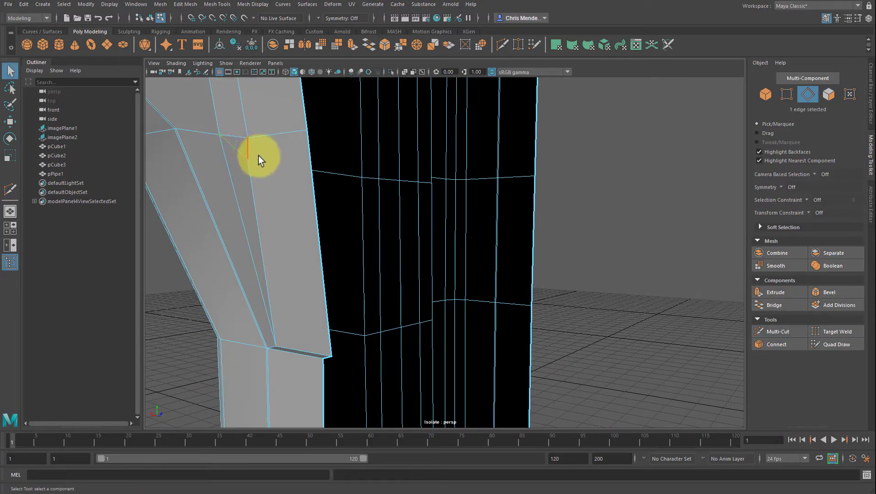
pyautogui.click(260, 163)
# Move the two edge-loop vertices below the jaw step along X so they line up with the jaw's inner wall
pyautogui.keyDown('alt'); pyautogui.moveTo(256, 173); pyautogui.dragTo(383, 184); pyautogui.keyUp('alt')
pyautogui.scroll(-4, 388, 184)
pyautogui.keyDown('alt'); pyautogui.moveTo(440, 180); pyautogui.dragTo(431, 202, button='middle'); pyautogui.keyUp('alt')
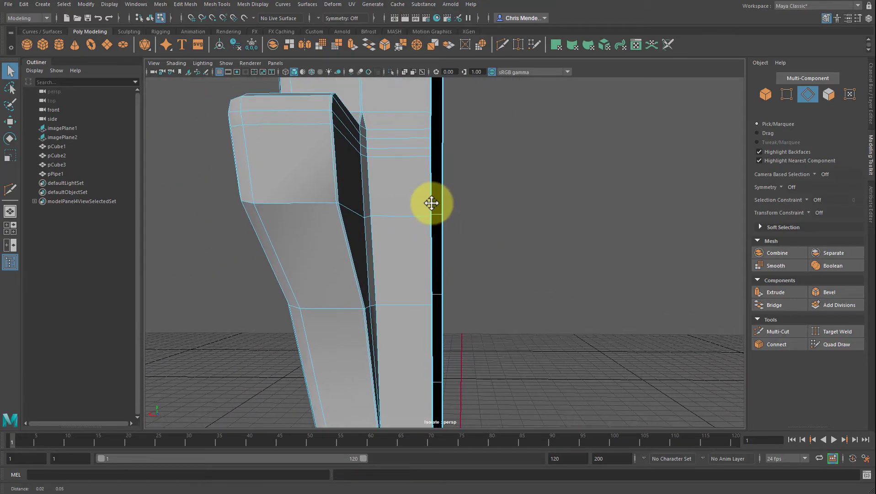
pyautogui.scroll(3, 392, 227)
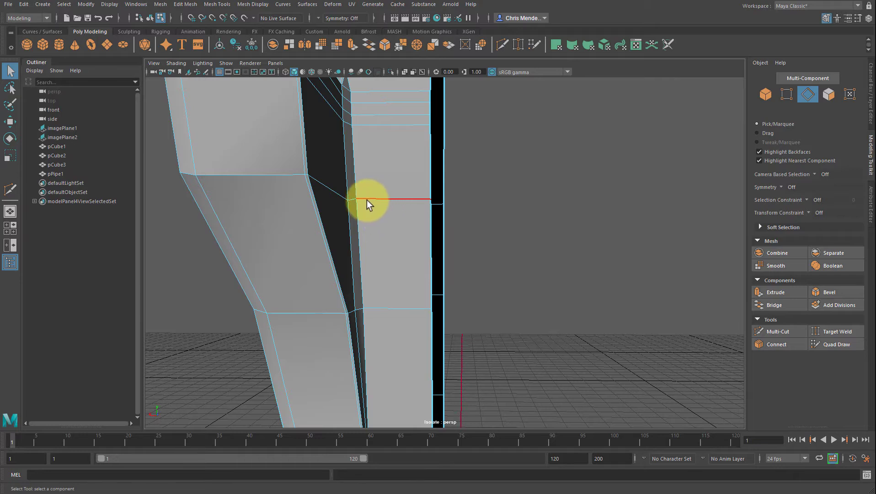
pyautogui.moveTo(366, 200); pyautogui.dragTo(363, 200, button='right')
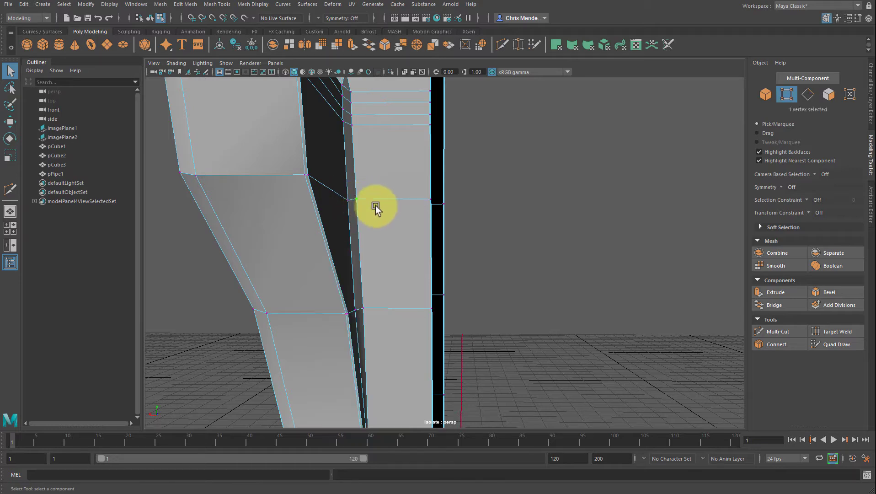
pyautogui.press('w')
pyautogui.moveTo(348, 202); pyautogui.dragTo(321, 201)
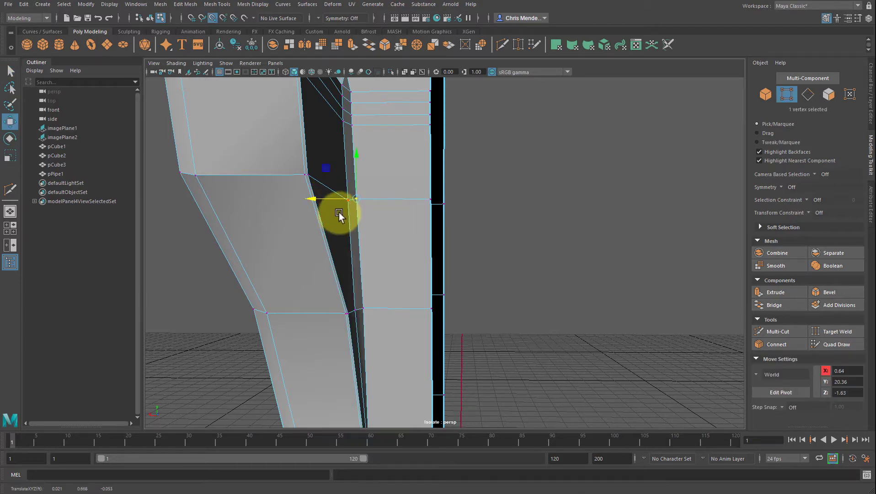
pyautogui.click(360, 310)
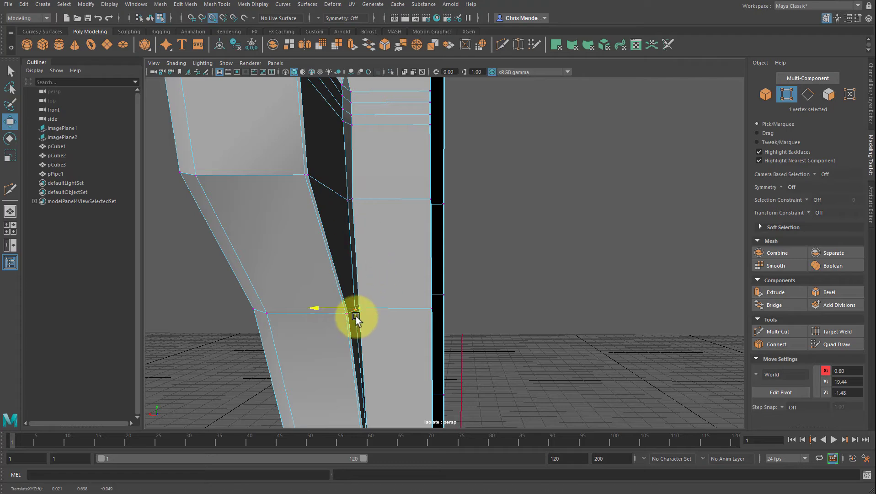
# Move the four stacked vertices where the jaw's top bevel loops meet the body along X to 0.69
pyautogui.keyDown('alt'); pyautogui.moveTo(364, 149); pyautogui.dragTo(336, 169); pyautogui.keyUp('alt')
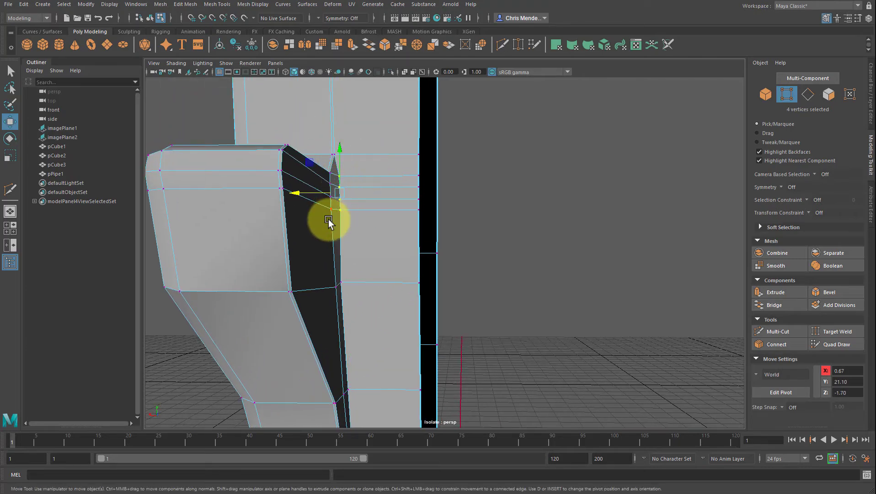
pyautogui.moveTo(328, 222); pyautogui.dragTo(331, 220, button='middle')
pyautogui.keyDown('alt'); pyautogui.moveTo(353, 220); pyautogui.dragTo(400, 246); pyautogui.keyUp('alt')
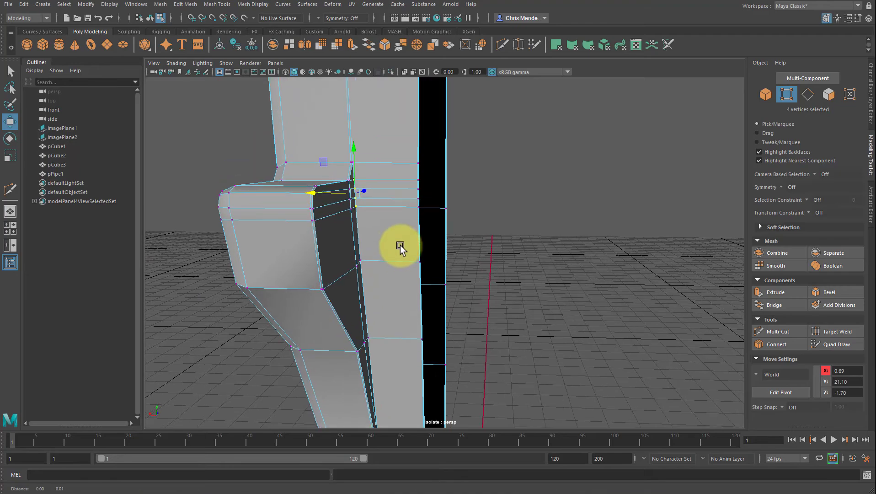
# Preview the mesh smoothed in object mode and examine the shading around the jaw step and notch
pyautogui.press('3')
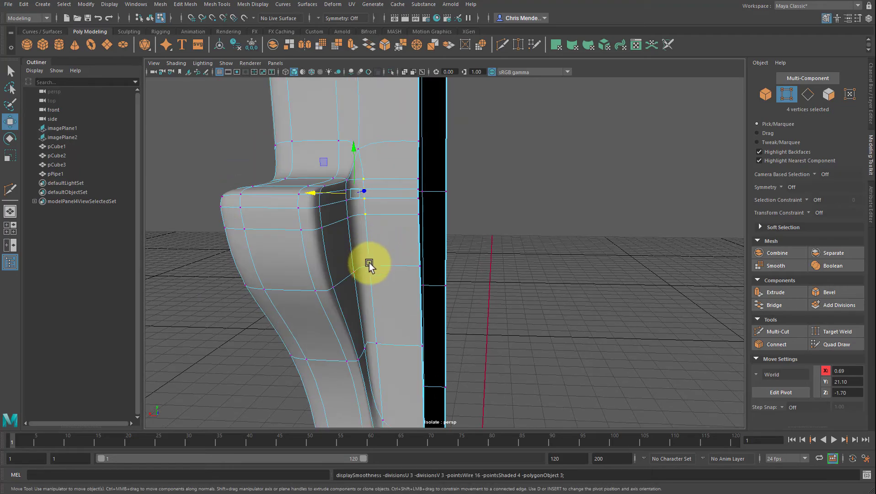
pyautogui.press('F8')
pyautogui.click(597, 225)
pyautogui.keyDown('alt'); pyautogui.moveTo(597, 225); pyautogui.dragTo(601, 252); pyautogui.keyUp('alt')
pyautogui.keyDown('alt'); pyautogui.moveTo(601, 251); pyautogui.dragTo(587, 302, button='middle'); pyautogui.keyUp('alt')
pyautogui.click(487, 189)
pyautogui.keyDown('alt'); pyautogui.moveTo(557, 272); pyautogui.dragTo(503, 238); pyautogui.keyUp('alt')
# Return to the unsmoothed mesh and examine the edge flow around the upper and lower notch corners
pyautogui.press('1')
pyautogui.keyDown('alt'); pyautogui.moveTo(502, 239); pyautogui.dragTo(537, 206, button='right'); pyautogui.keyUp('alt')
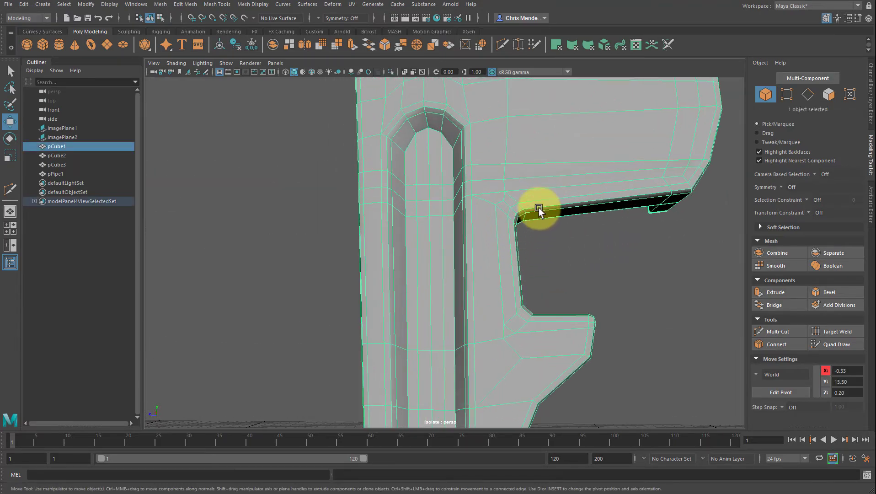
pyautogui.keyDown('alt'); pyautogui.moveTo(543, 220); pyautogui.dragTo(513, 258); pyautogui.keyUp('alt')
pyautogui.keyDown('alt'); pyautogui.moveTo(512, 258); pyautogui.dragTo(541, 225, button='right'); pyautogui.keyUp('alt')
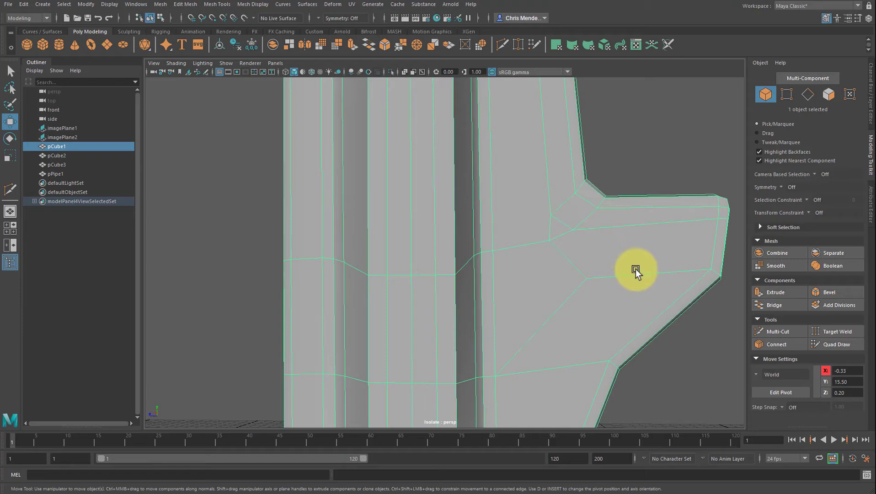
pyautogui.keyDown('alt'); pyautogui.moveTo(573, 266); pyautogui.dragTo(591, 294); pyautogui.keyUp('alt')
pyautogui.press('1')
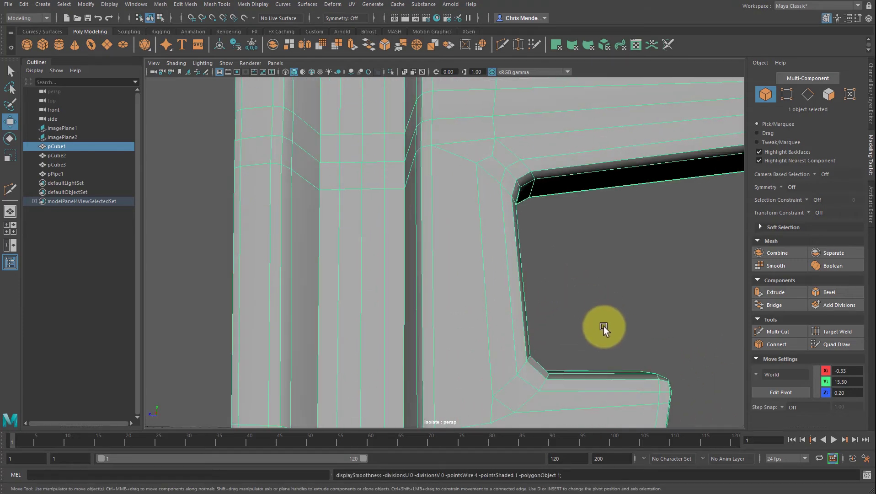
pyautogui.keyDown('alt'); pyautogui.moveTo(602, 334); pyautogui.dragTo(535, 286); pyautogui.keyUp('alt')
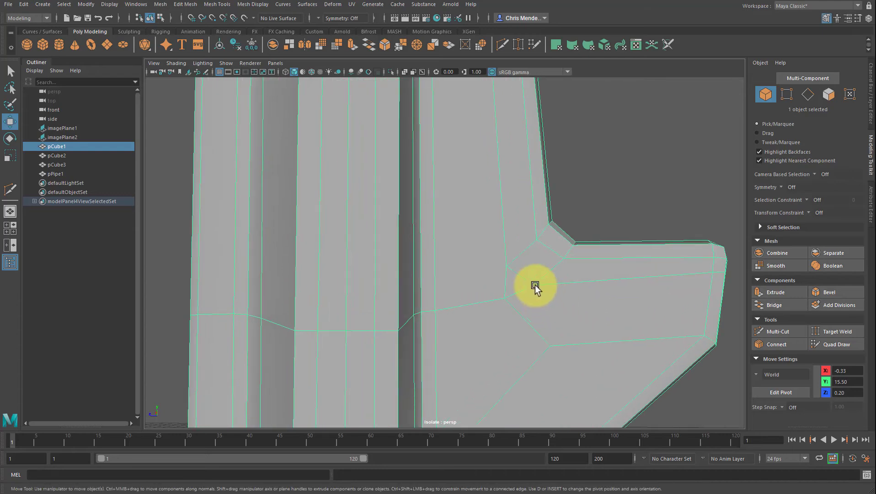
# Try to Target Weld the two loop vertices at the lower notch corner onto the inner bevel vertex, and undo the welds
pyautogui.click(840, 330)
pyautogui.moveTo(504, 282); pyautogui.dragTo(578, 288)
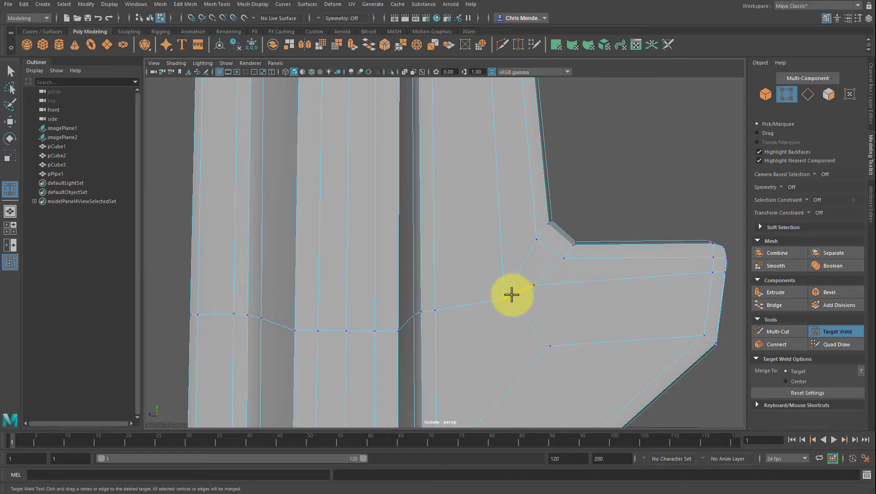
pyautogui.moveTo(543, 294); pyautogui.dragTo(523, 293)
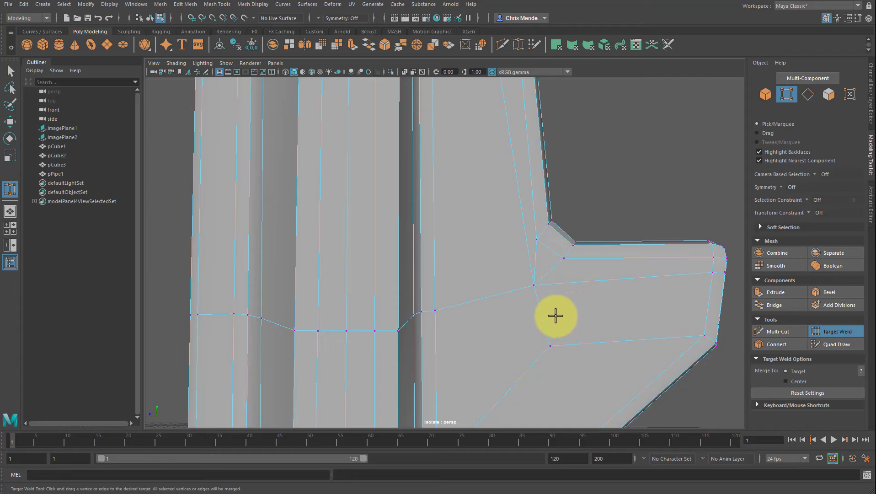
pyautogui.hotkey('ctrl', 'z')
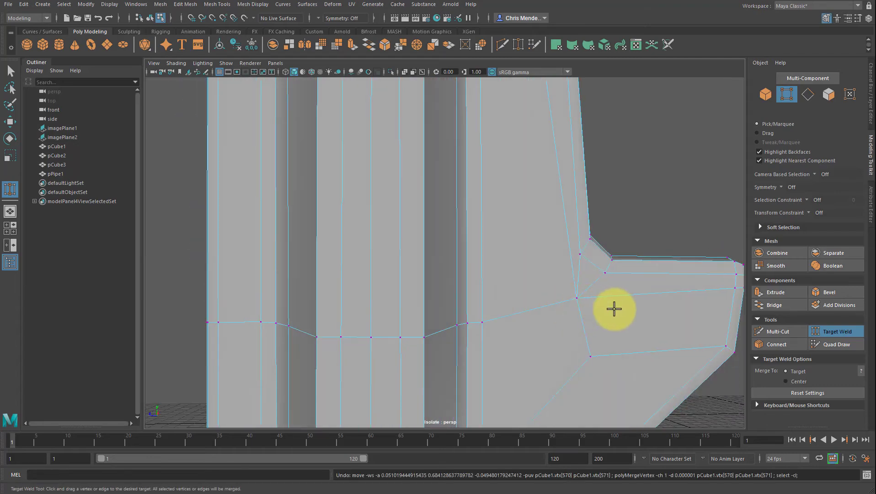
pyautogui.hotkey('ctrl', 'z')
# Multi-Cut an edge from the lower corner's inner bevel vertex down to the jaw's inner loop vertex
pyautogui.keyDown('alt'); pyautogui.moveTo(617, 327); pyautogui.dragTo(604, 323); pyautogui.keyUp('alt')
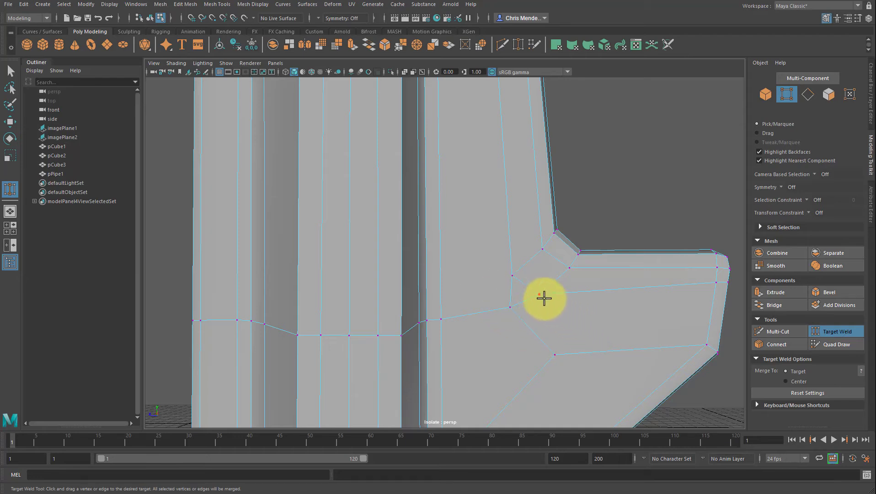
pyautogui.hotkey('ctrl', 'c')
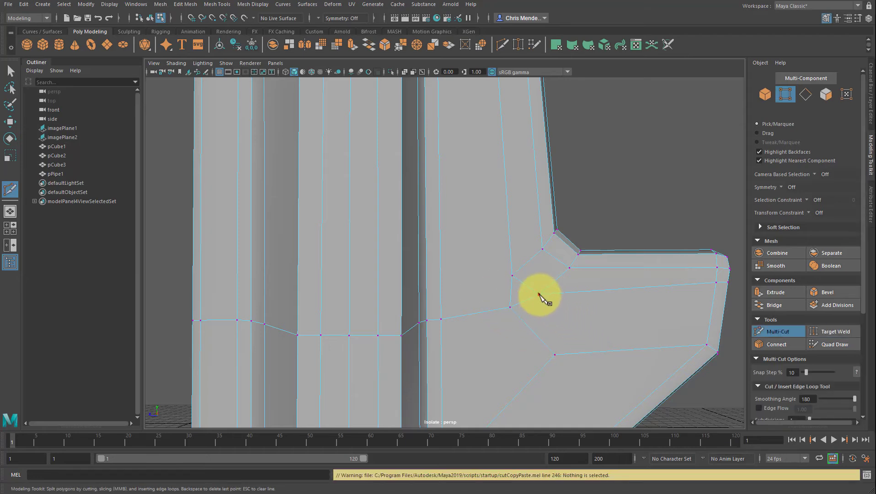
pyautogui.click(539, 295)
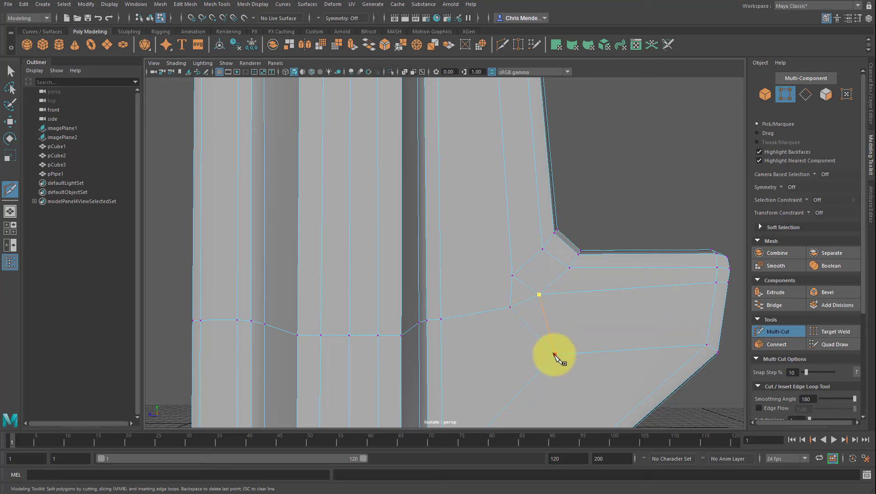
pyautogui.click(554, 355)
pyautogui.rightClick(554, 354)
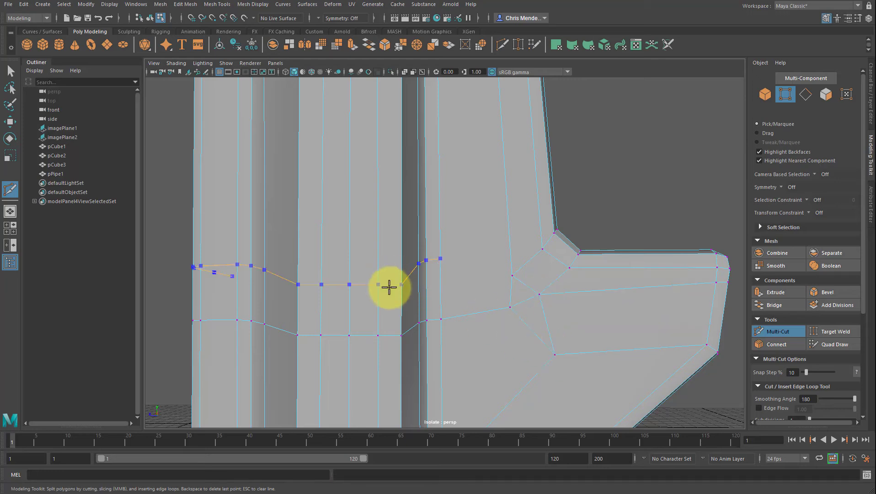
# Insert an edge loop across the handle above the existing one and connect its end to the lower corner's outer vertex
pyautogui.click(419, 322)
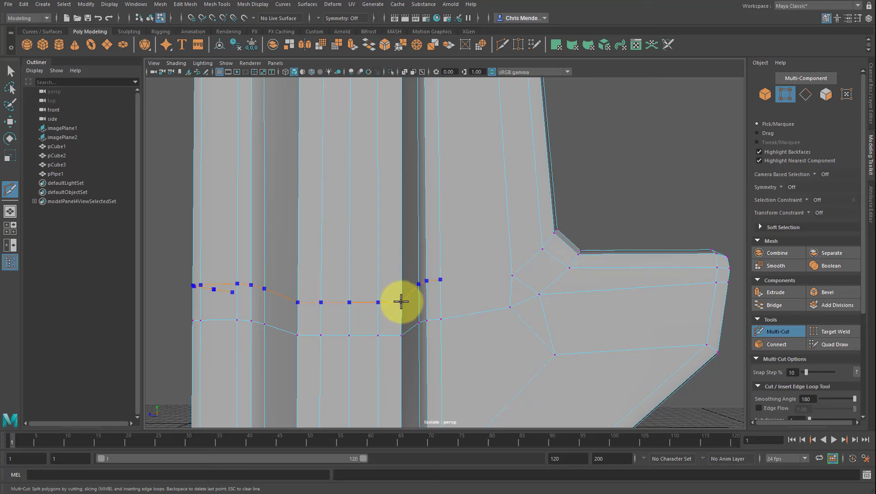
pyautogui.rightClick(522, 280)
pyautogui.click(512, 276)
pyautogui.click(440, 280)
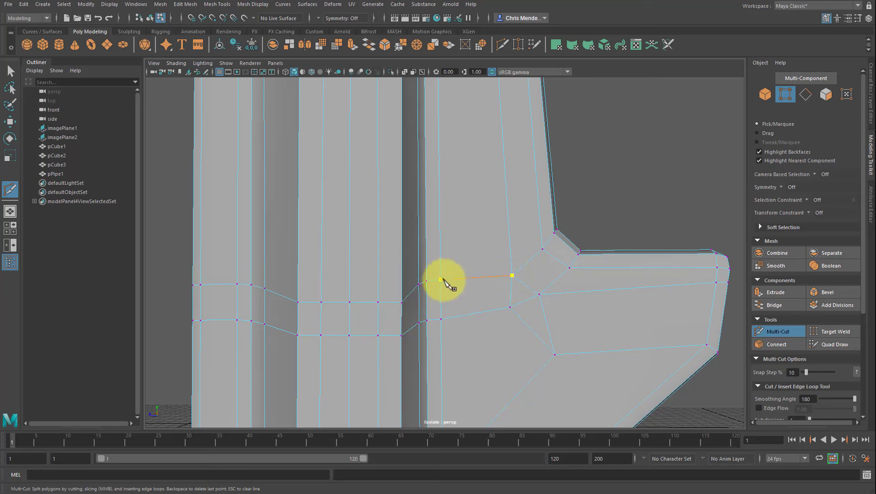
pyautogui.rightClick(572, 281)
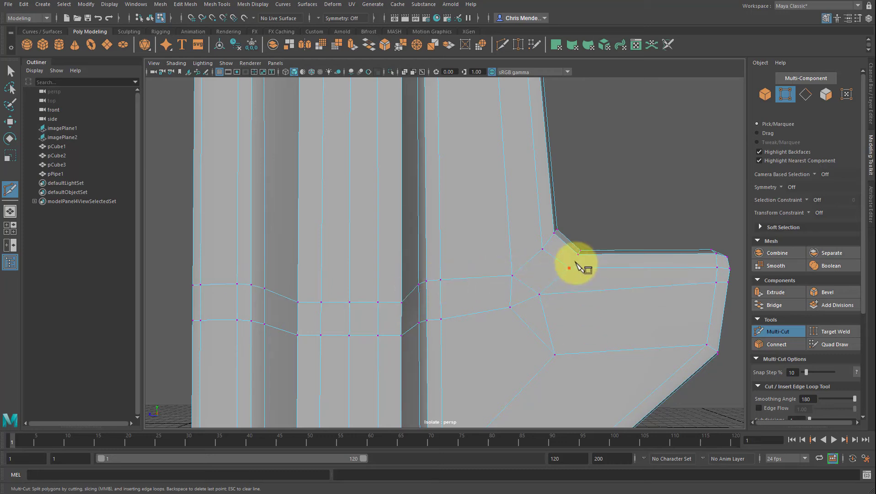
# Delete the extra diagonal edge at the lower corner and Target Weld the inner bevel vertex with the neighbouring lower loop vertex
pyautogui.click(539, 294)
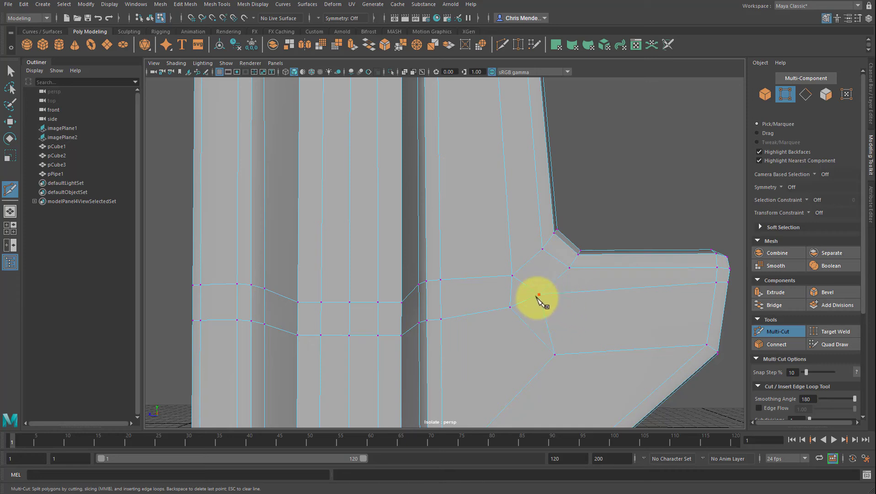
pyautogui.press('q')
pyautogui.click(532, 278)
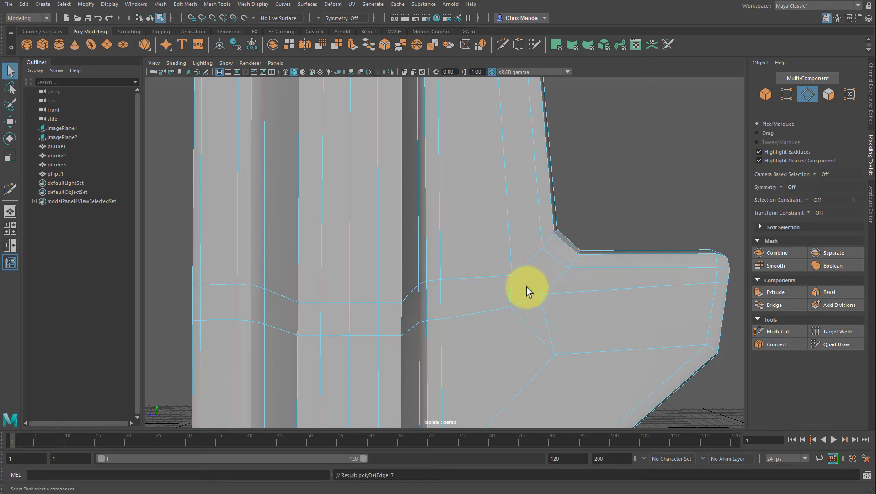
pyautogui.press('Delete')
pyautogui.moveTo(526, 286); pyautogui.dragTo(464, 307, button='right')
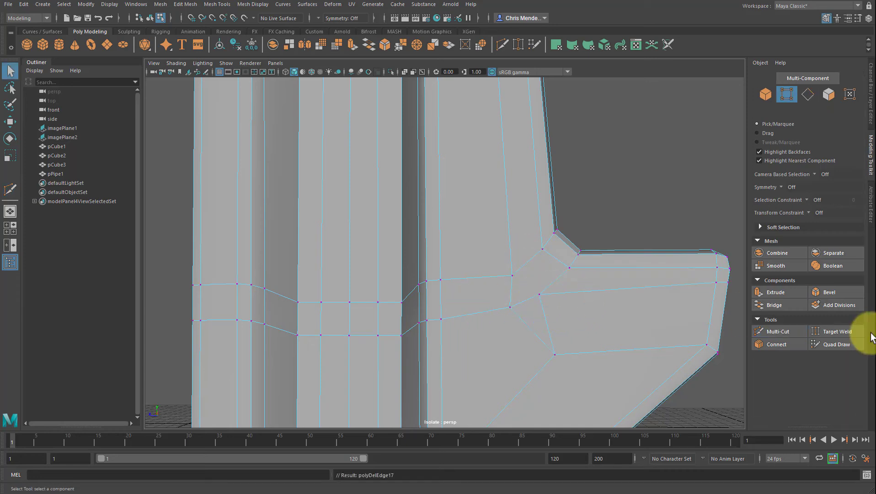
pyautogui.click(825, 331)
pyautogui.moveTo(508, 303); pyautogui.dragTo(559, 296)
# Slide the lower corner's upper loop vertex slightly along its edge toward the handle
pyautogui.press('q')
pyautogui.press('w')
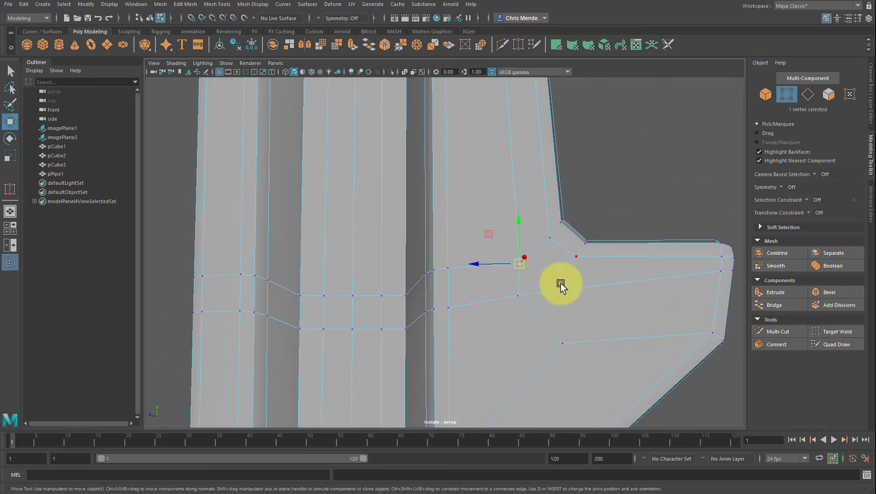
pyautogui.keyDown('ctrl'); pyautogui.keyDown('shift'); pyautogui.moveTo(480, 267); pyautogui.dragTo(478, 267); pyautogui.keyUp('shift'); pyautogui.keyUp('ctrl')
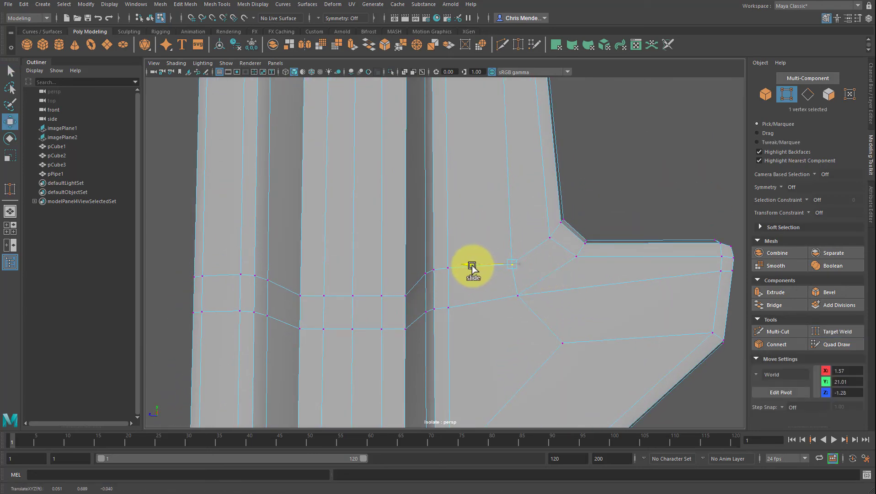
# Slide the lower corner's lower loop vertex along its edge toward the jaw tip, and slide the vertex below it along its connected edge
pyautogui.click(521, 295)
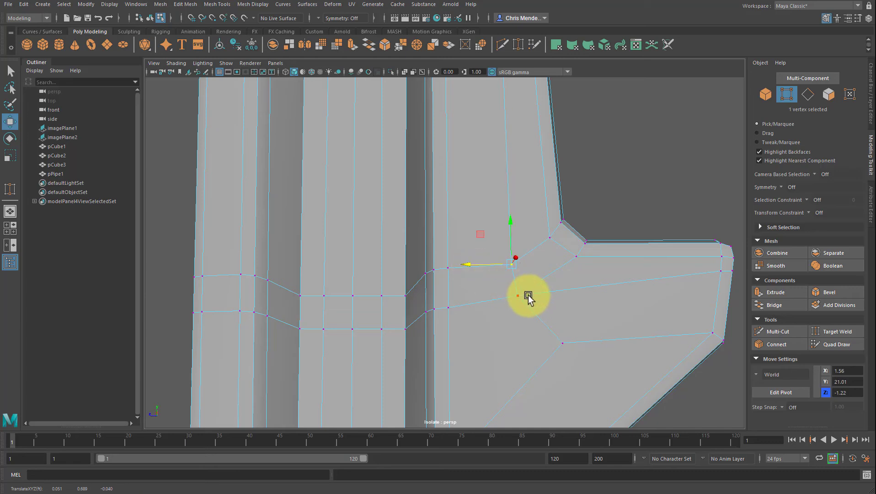
pyautogui.keyDown('ctrl'); pyautogui.keyDown('shift'); pyautogui.moveTo(521, 296); pyautogui.dragTo(498, 298); pyautogui.keyUp('shift'); pyautogui.keyUp('ctrl')
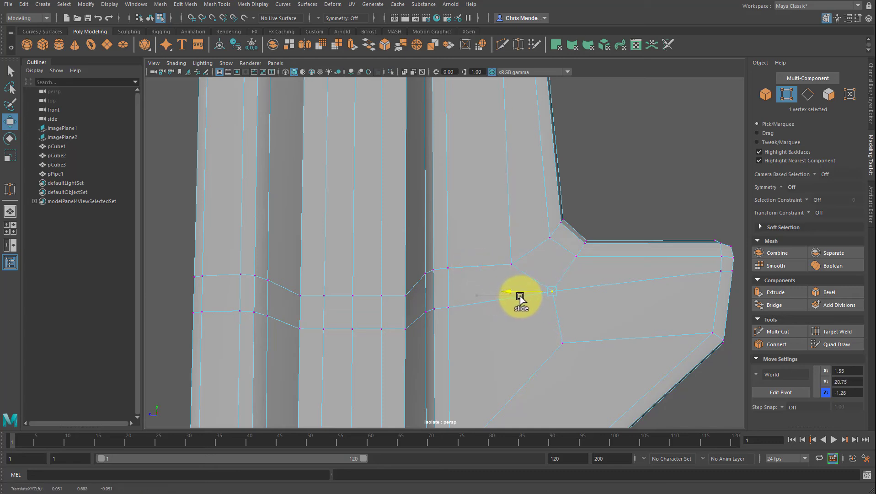
pyautogui.click(563, 343)
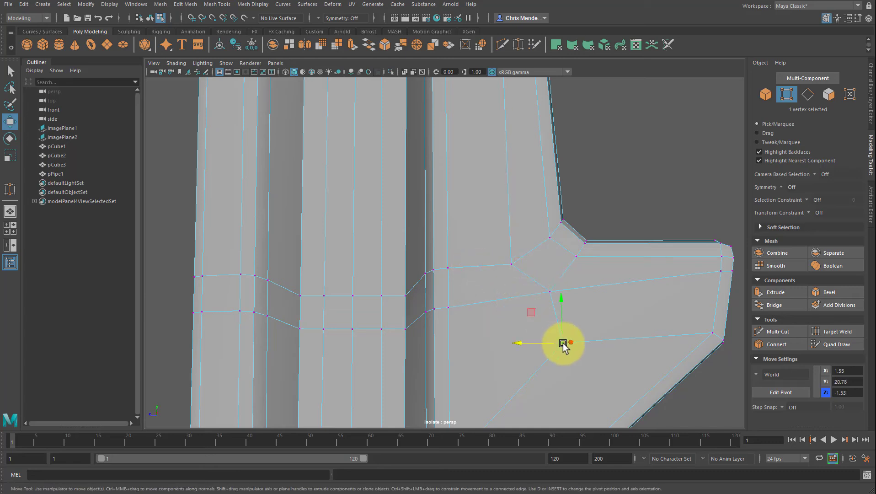
pyautogui.keyDown('ctrl'); pyautogui.keyDown('shift'); pyautogui.moveTo(556, 311); pyautogui.dragTo(571, 265); pyautogui.keyUp('shift'); pyautogui.keyUp('ctrl')
# Preview pCube1 smoothed and examine the jaw notch corners and handle groove with the mesh deselected, then reselect the mesh
pyautogui.scroll(-6, 610, 312)
pyautogui.press('3')
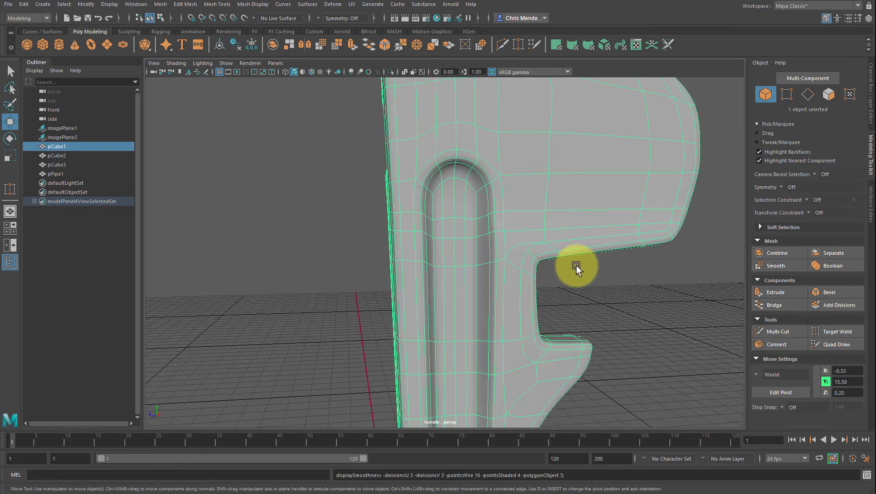
pyautogui.click(679, 322)
pyautogui.keyDown('alt'); pyautogui.moveTo(679, 322); pyautogui.dragTo(590, 178); pyautogui.keyUp('alt')
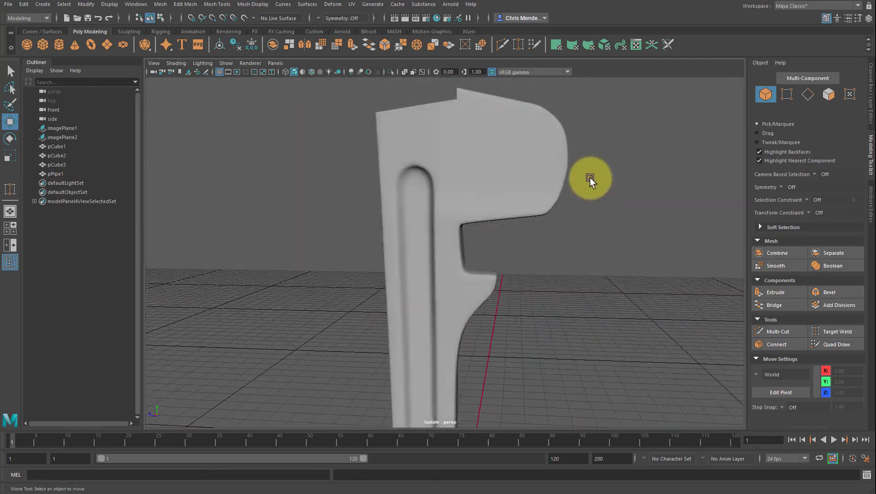
pyautogui.moveTo(563, 248)
pyautogui.keyDown('alt'); pyautogui.mouseDown()
pyautogui.moveTo(513, 275)
pyautogui.moveTo(536, 246)
pyautogui.moveTo(551, 289)
pyautogui.moveTo(630, 272)
pyautogui.moveTo(536, 244)
pyautogui.moveTo(539, 195)
pyautogui.moveTo(561, 243)
pyautogui.moveTo(594, 260)
pyautogui.moveTo(562, 244)
pyautogui.mouseUp(); pyautogui.keyUp('alt')
pyautogui.click(559, 238)
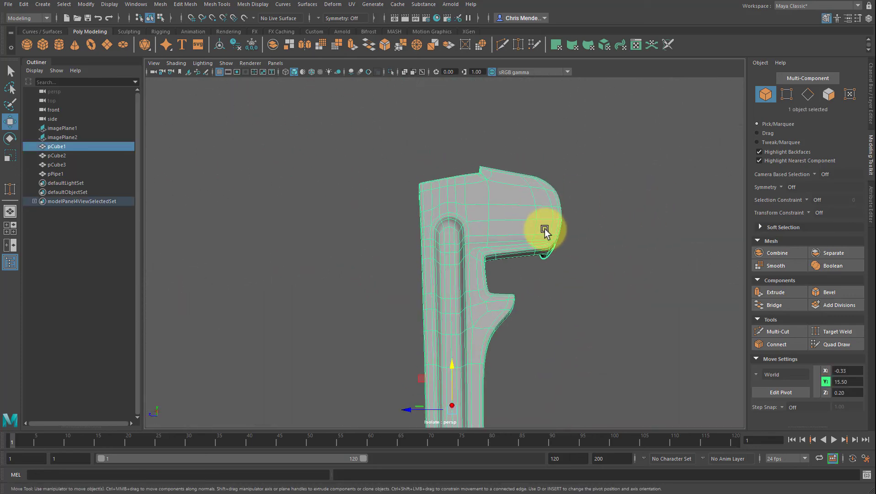